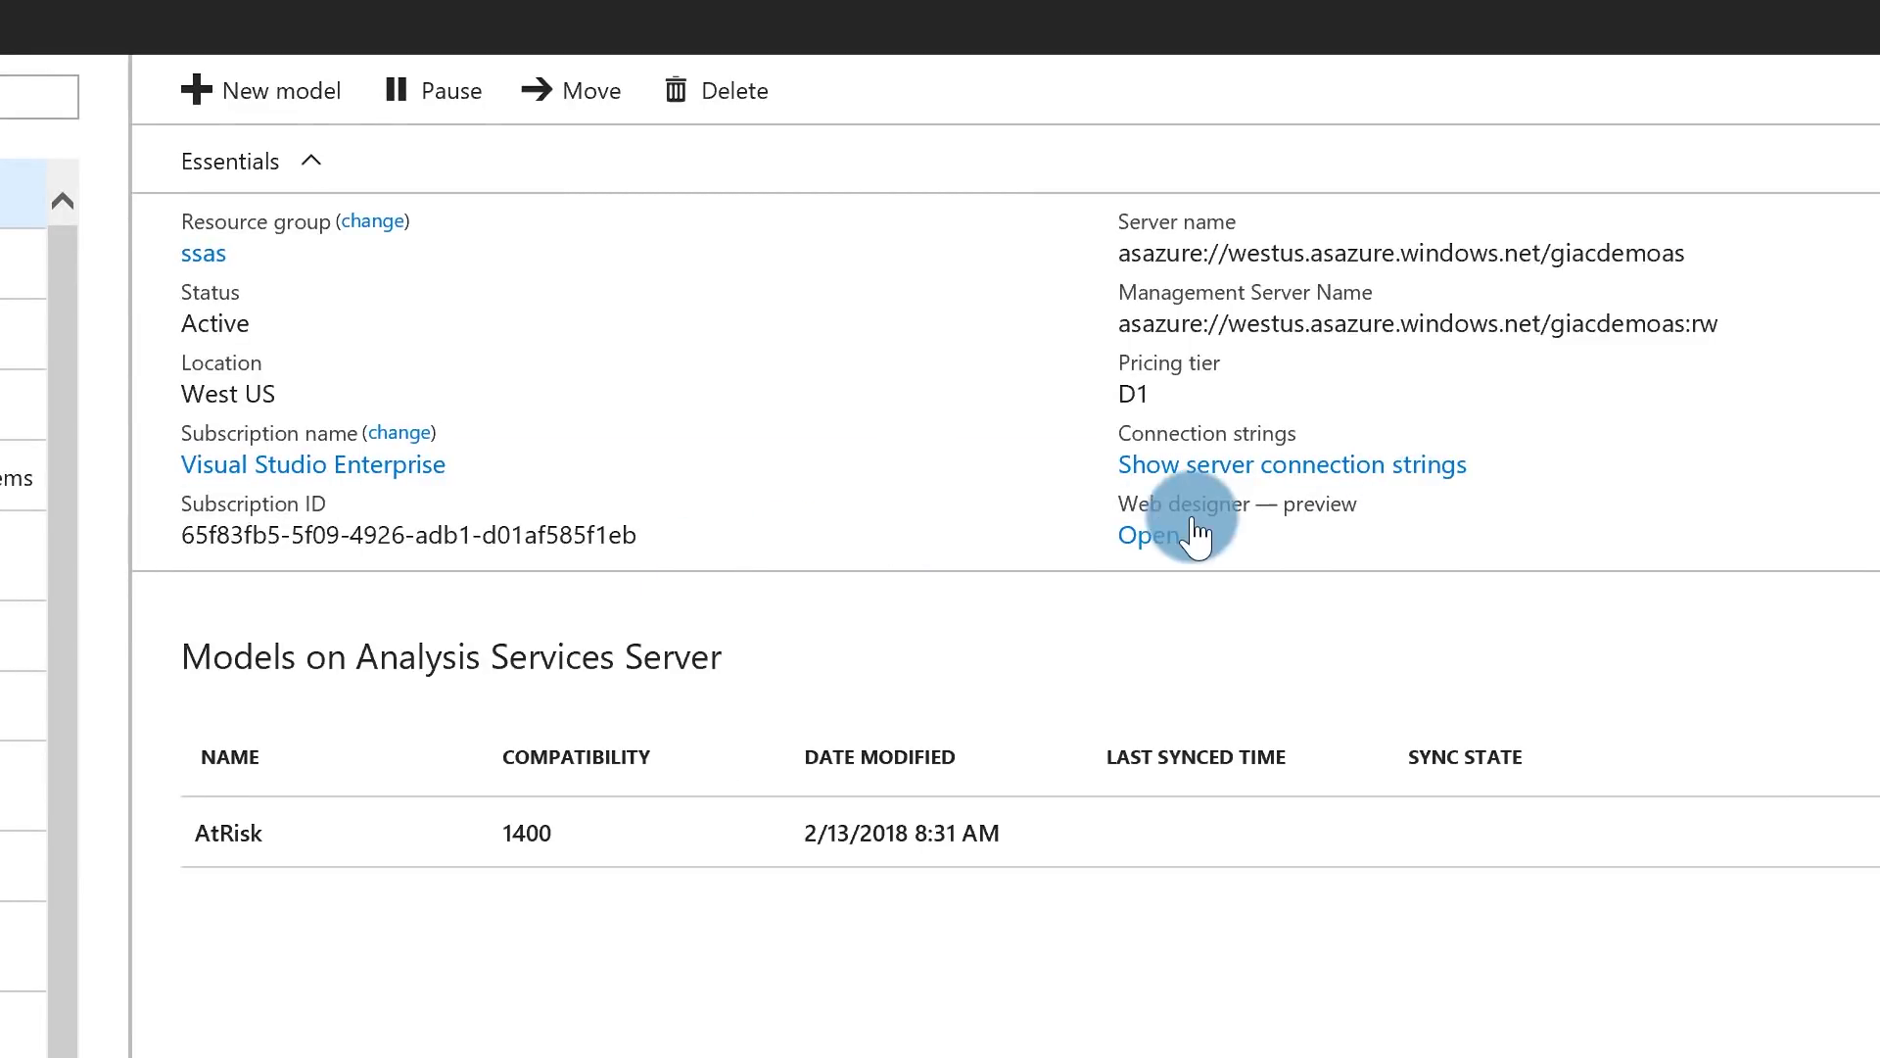
Open the Analysis Services web designer, start a new model named AtRisk from a Power BI Desktop file, and close the form
{"action": "left_click", "coordinate": [1171, 540]}
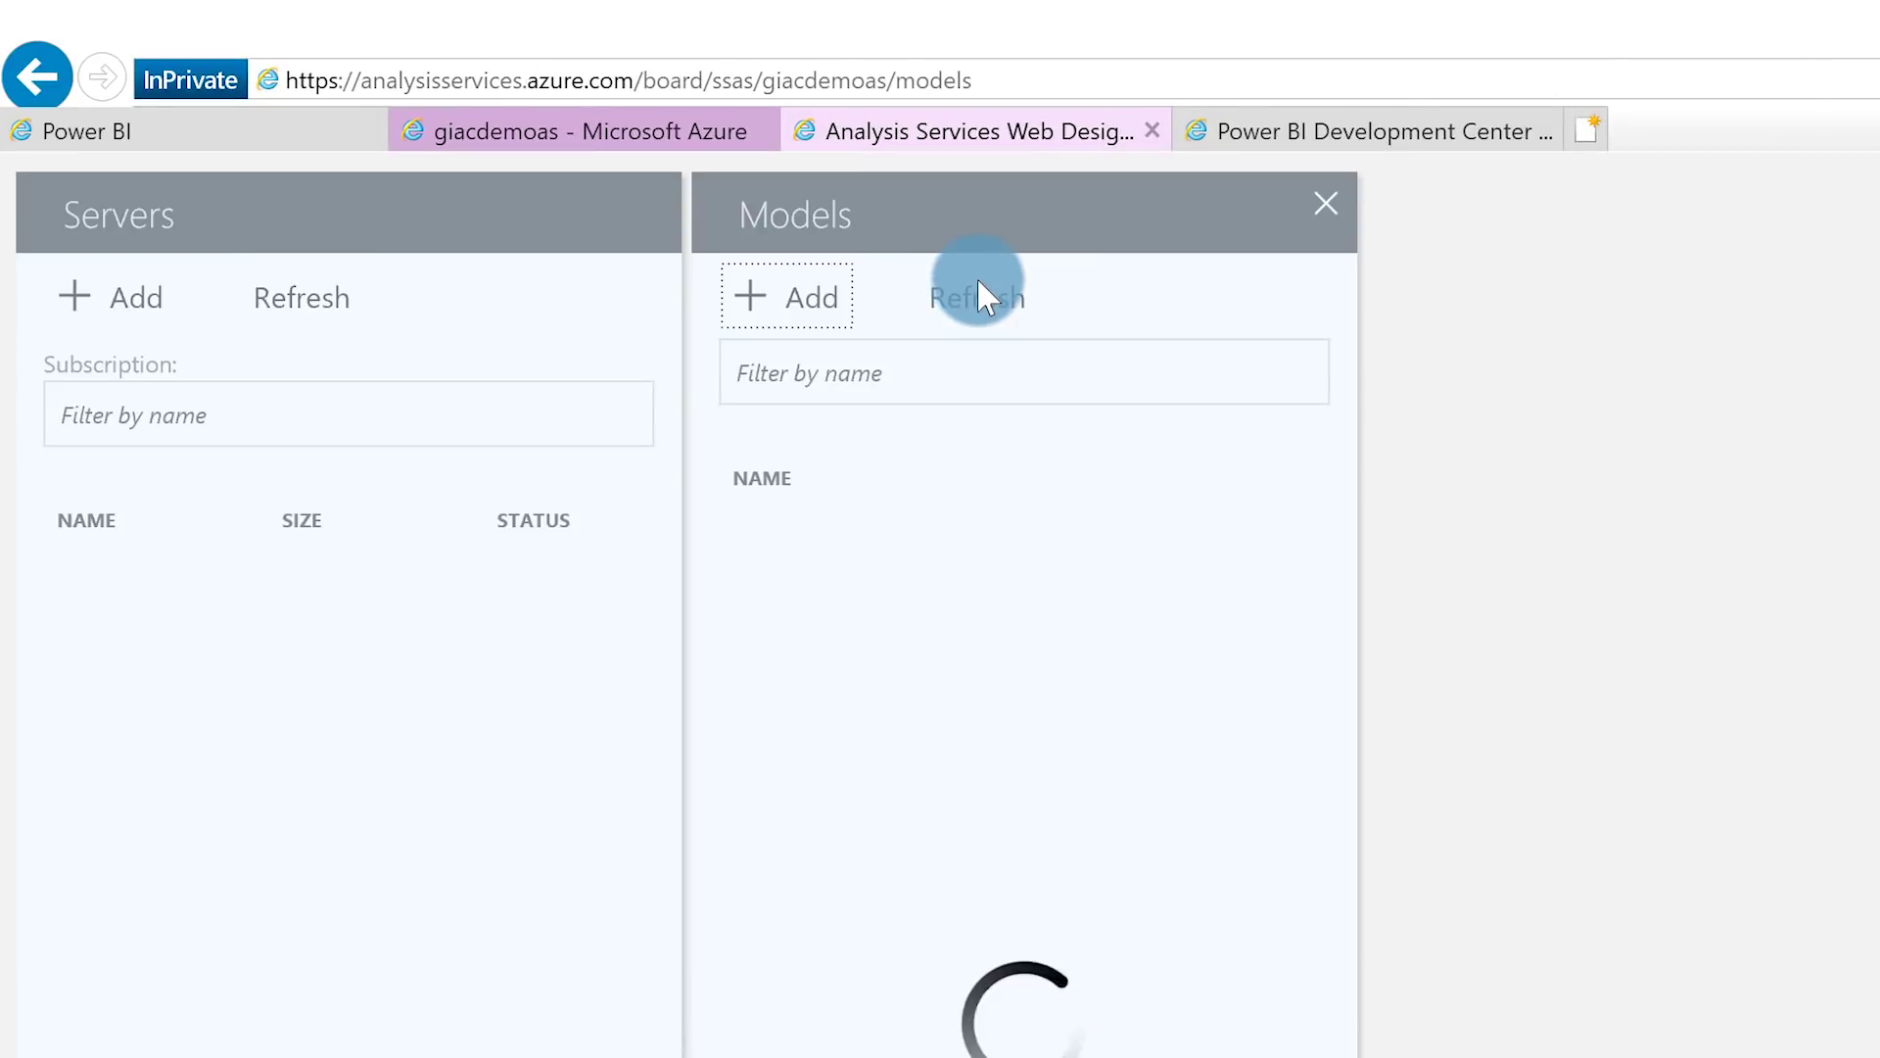
{"action": "left_click", "coordinate": [797, 406]}
{"action": "left_click", "coordinate": [1477, 477]}
{"action": "type", "text": "AtRisk"}
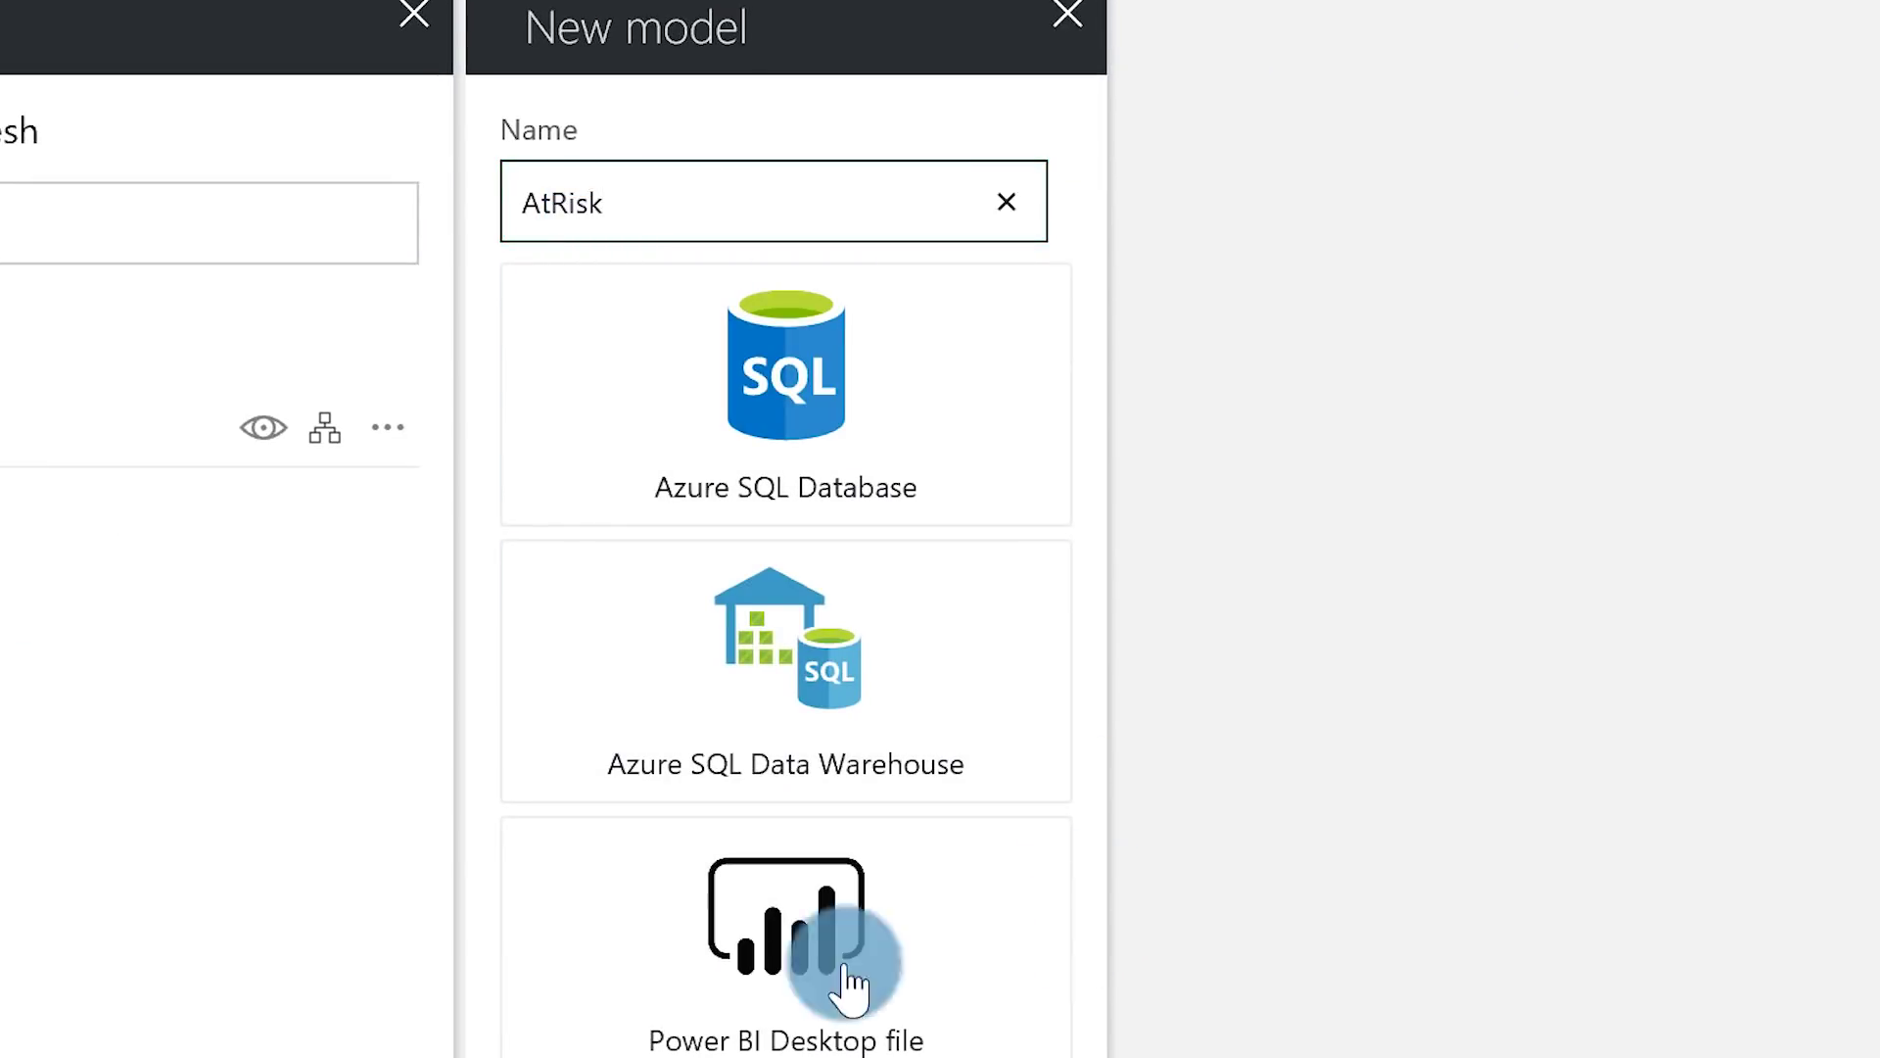
{"action": "left_click", "coordinate": [666, 994]}
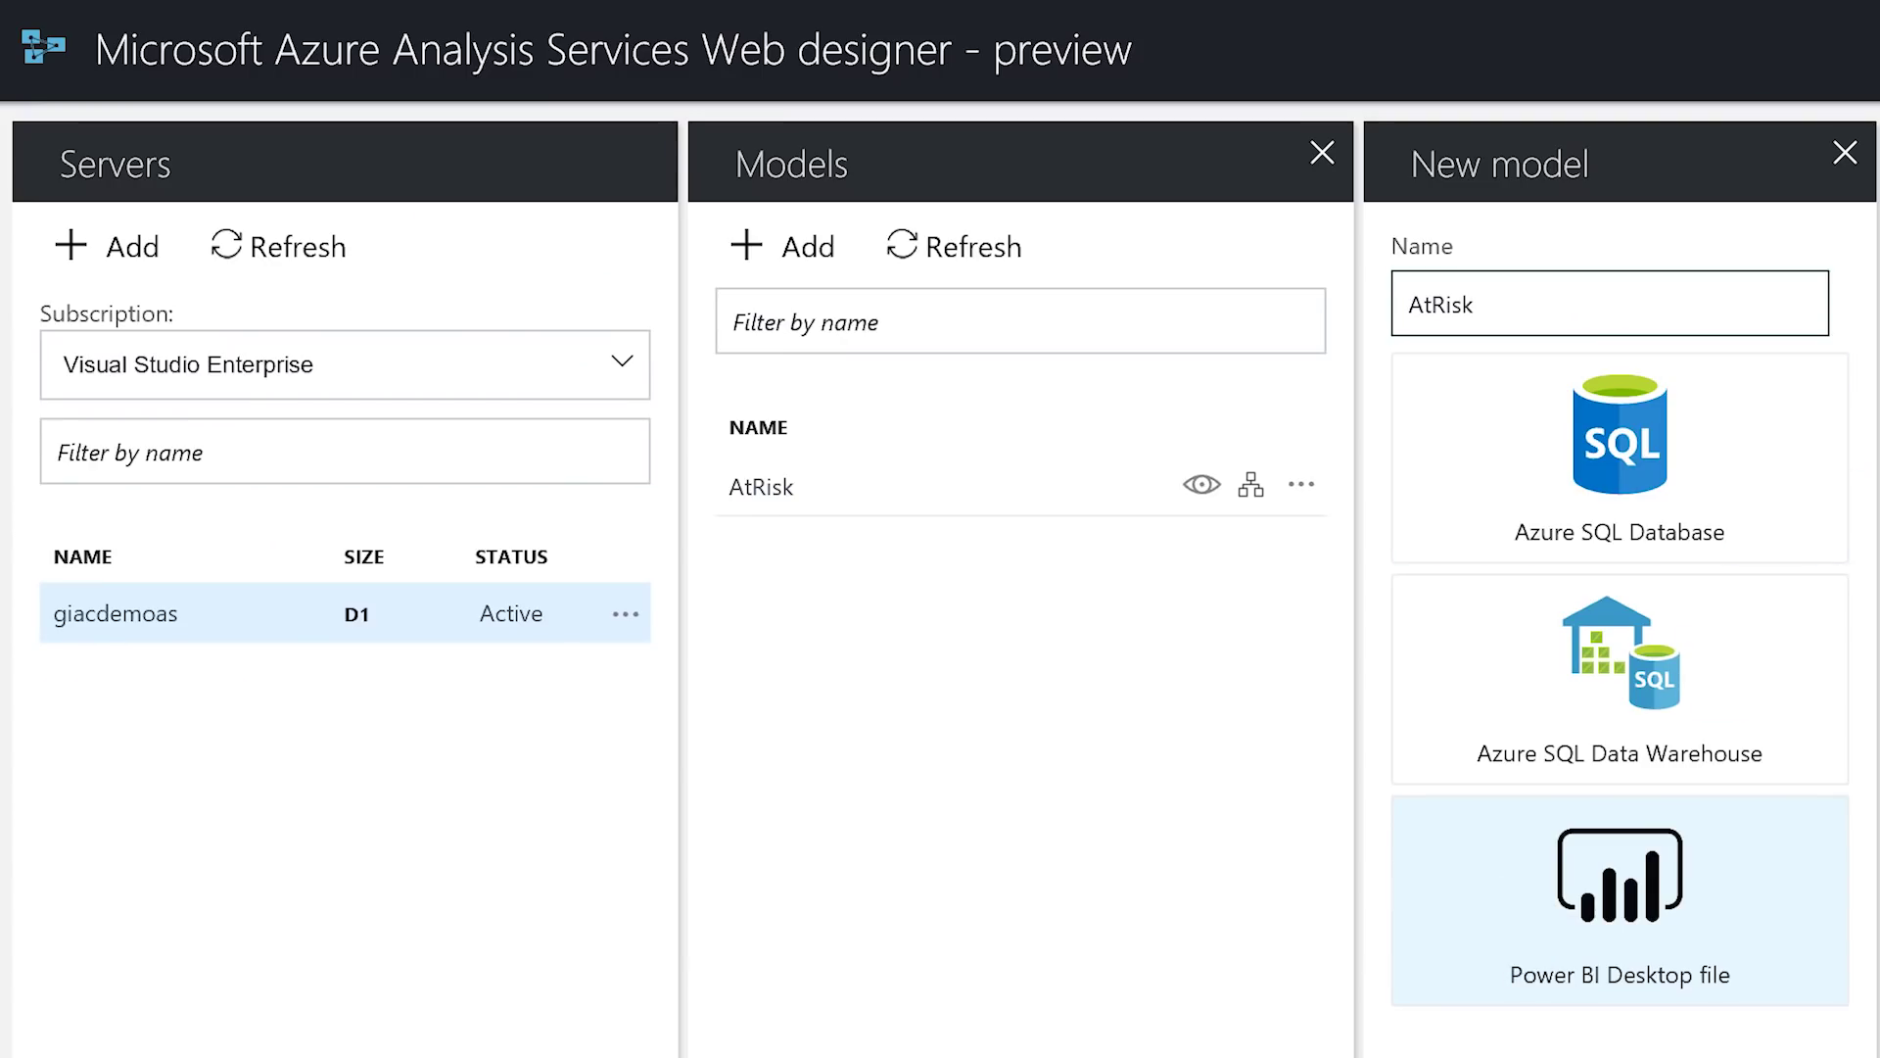
{"action": "left_click", "coordinate": [1845, 155]}
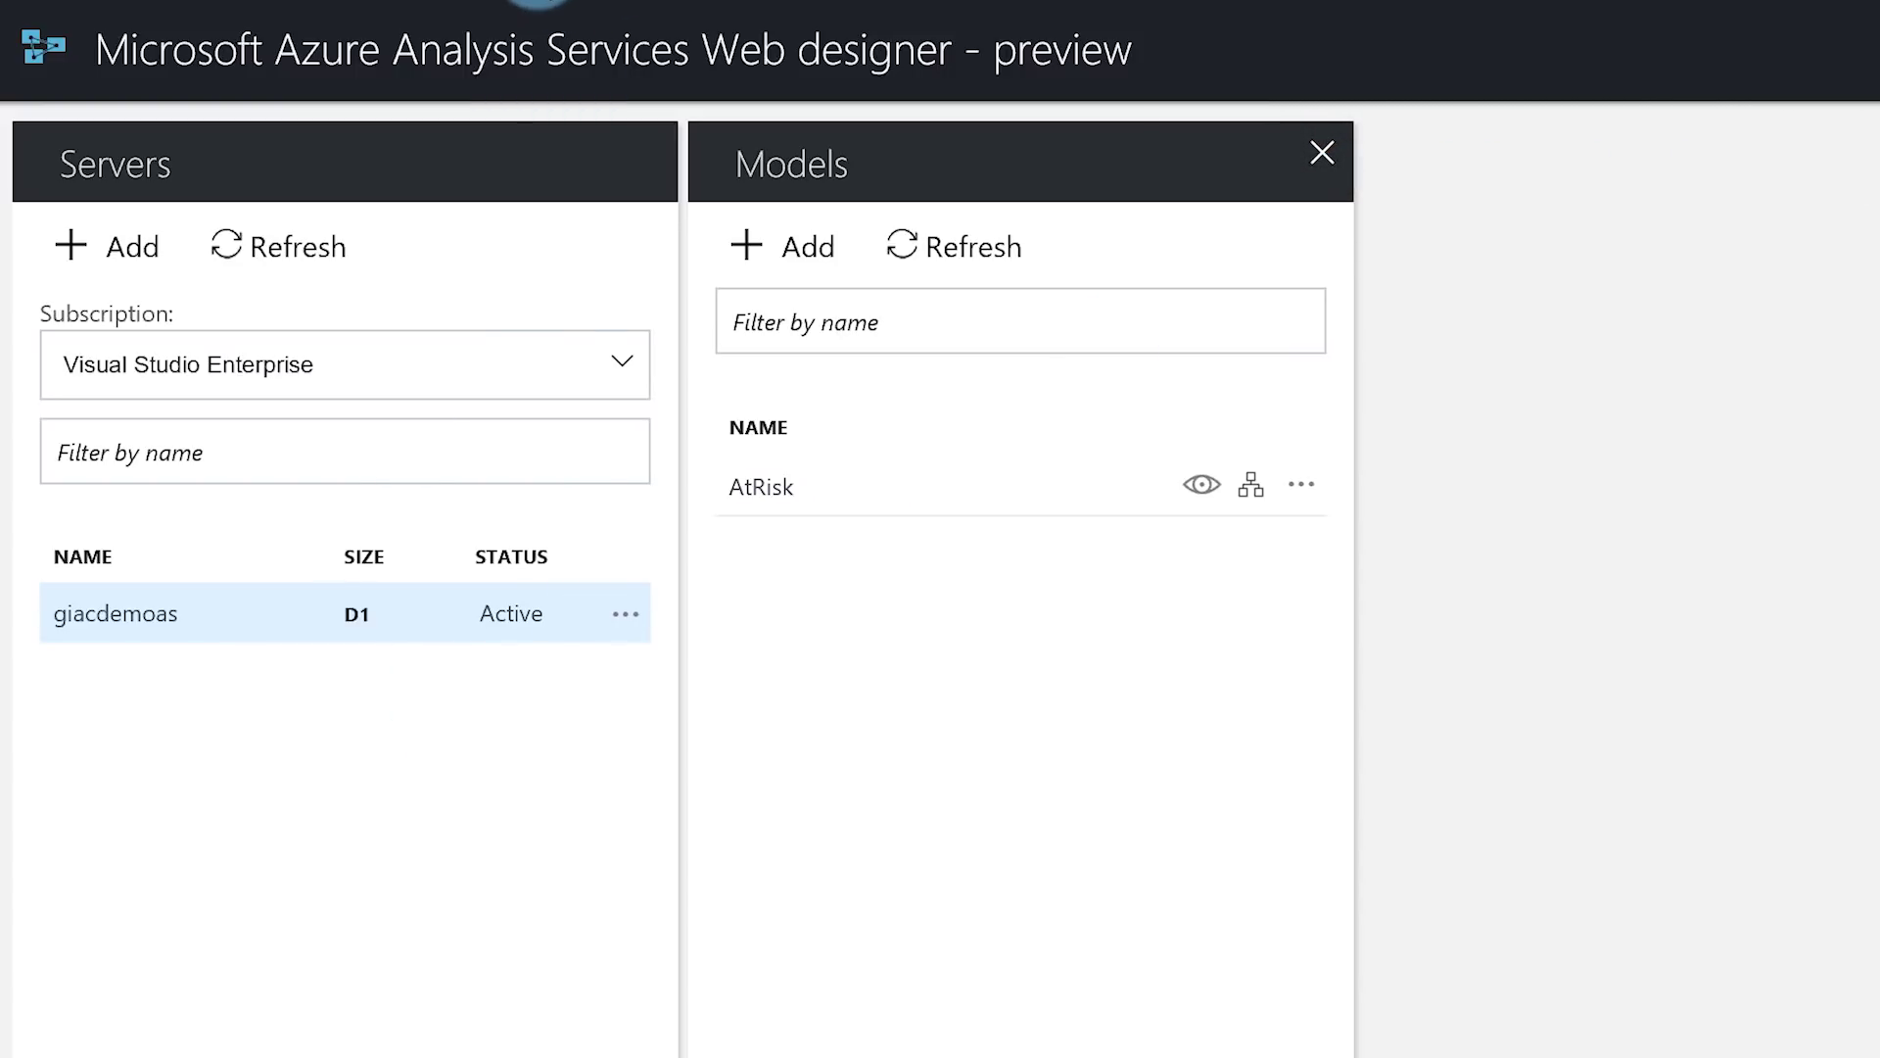
Copy the giacdemoas server name from the Azure portal and connect Power BI Desktop live to that Azure Analysis Services database, signing in
{"action": "left_click", "coordinate": [536, 3]}
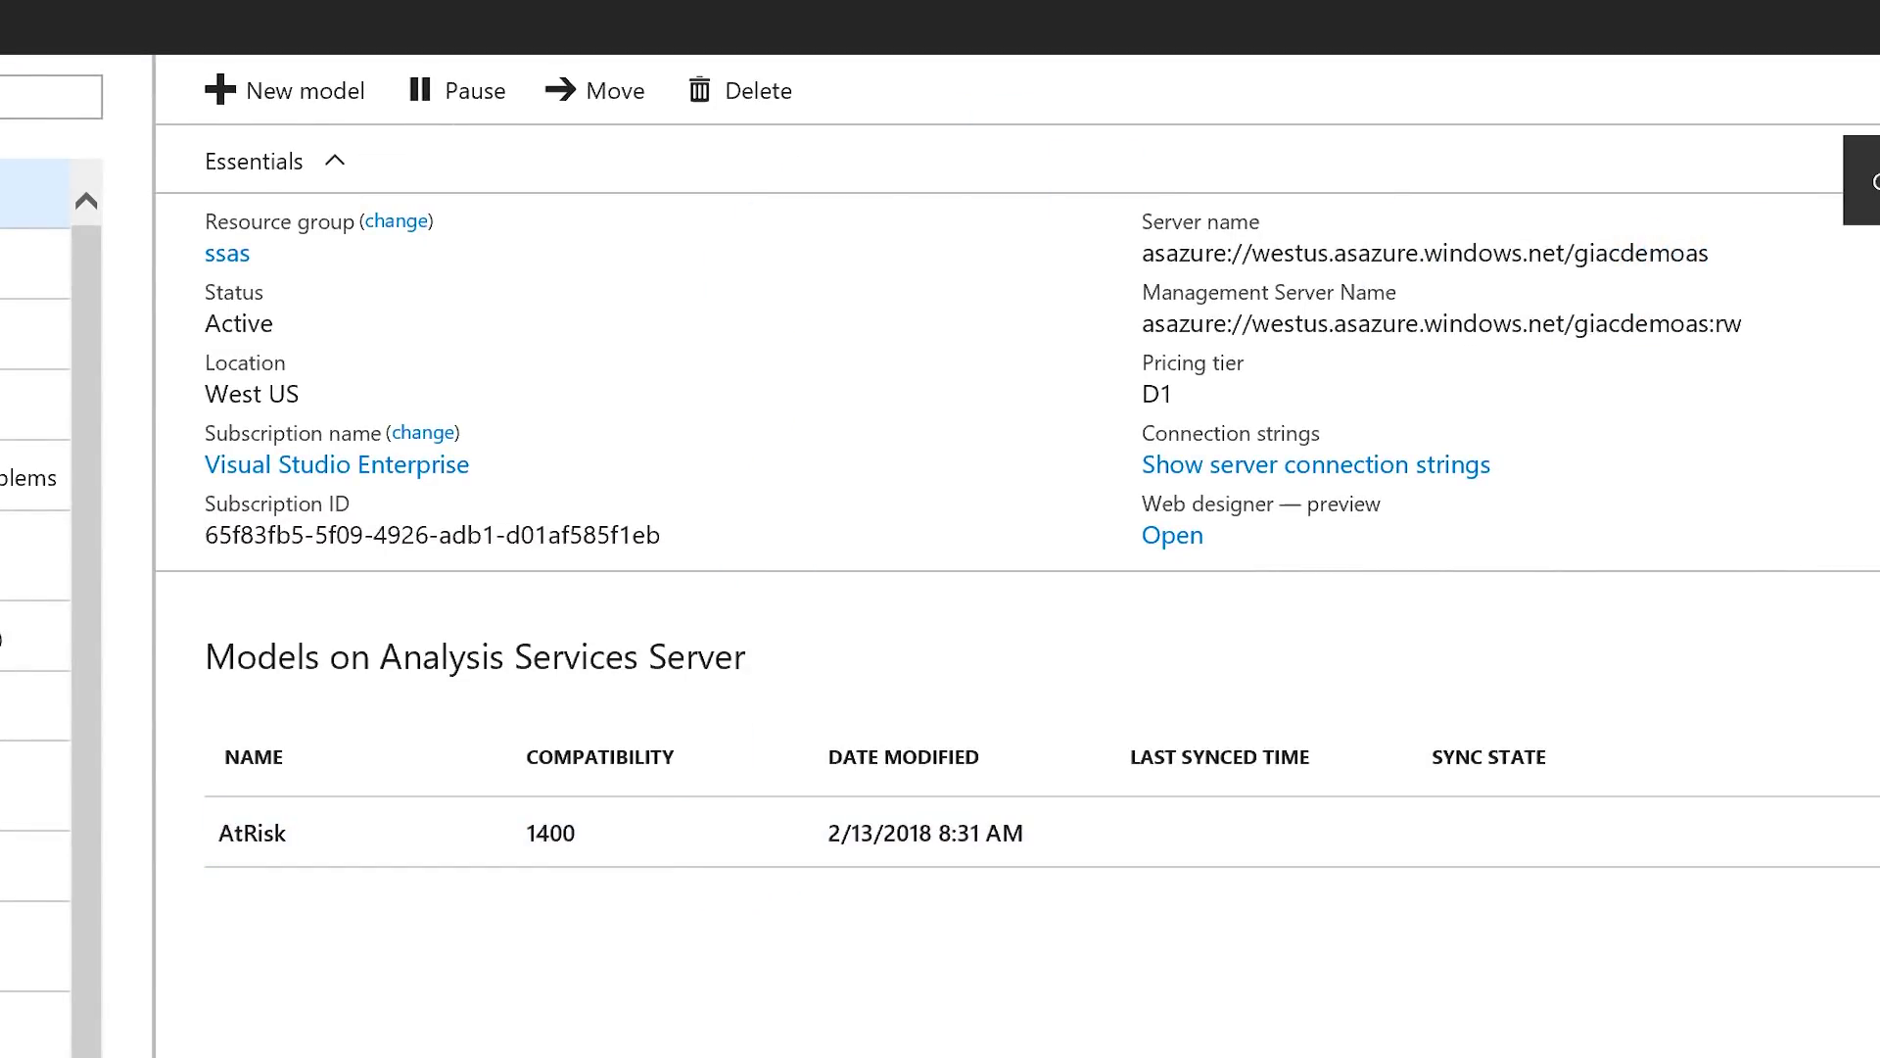
{"action": "left_click", "coordinate": [1425, 253]}
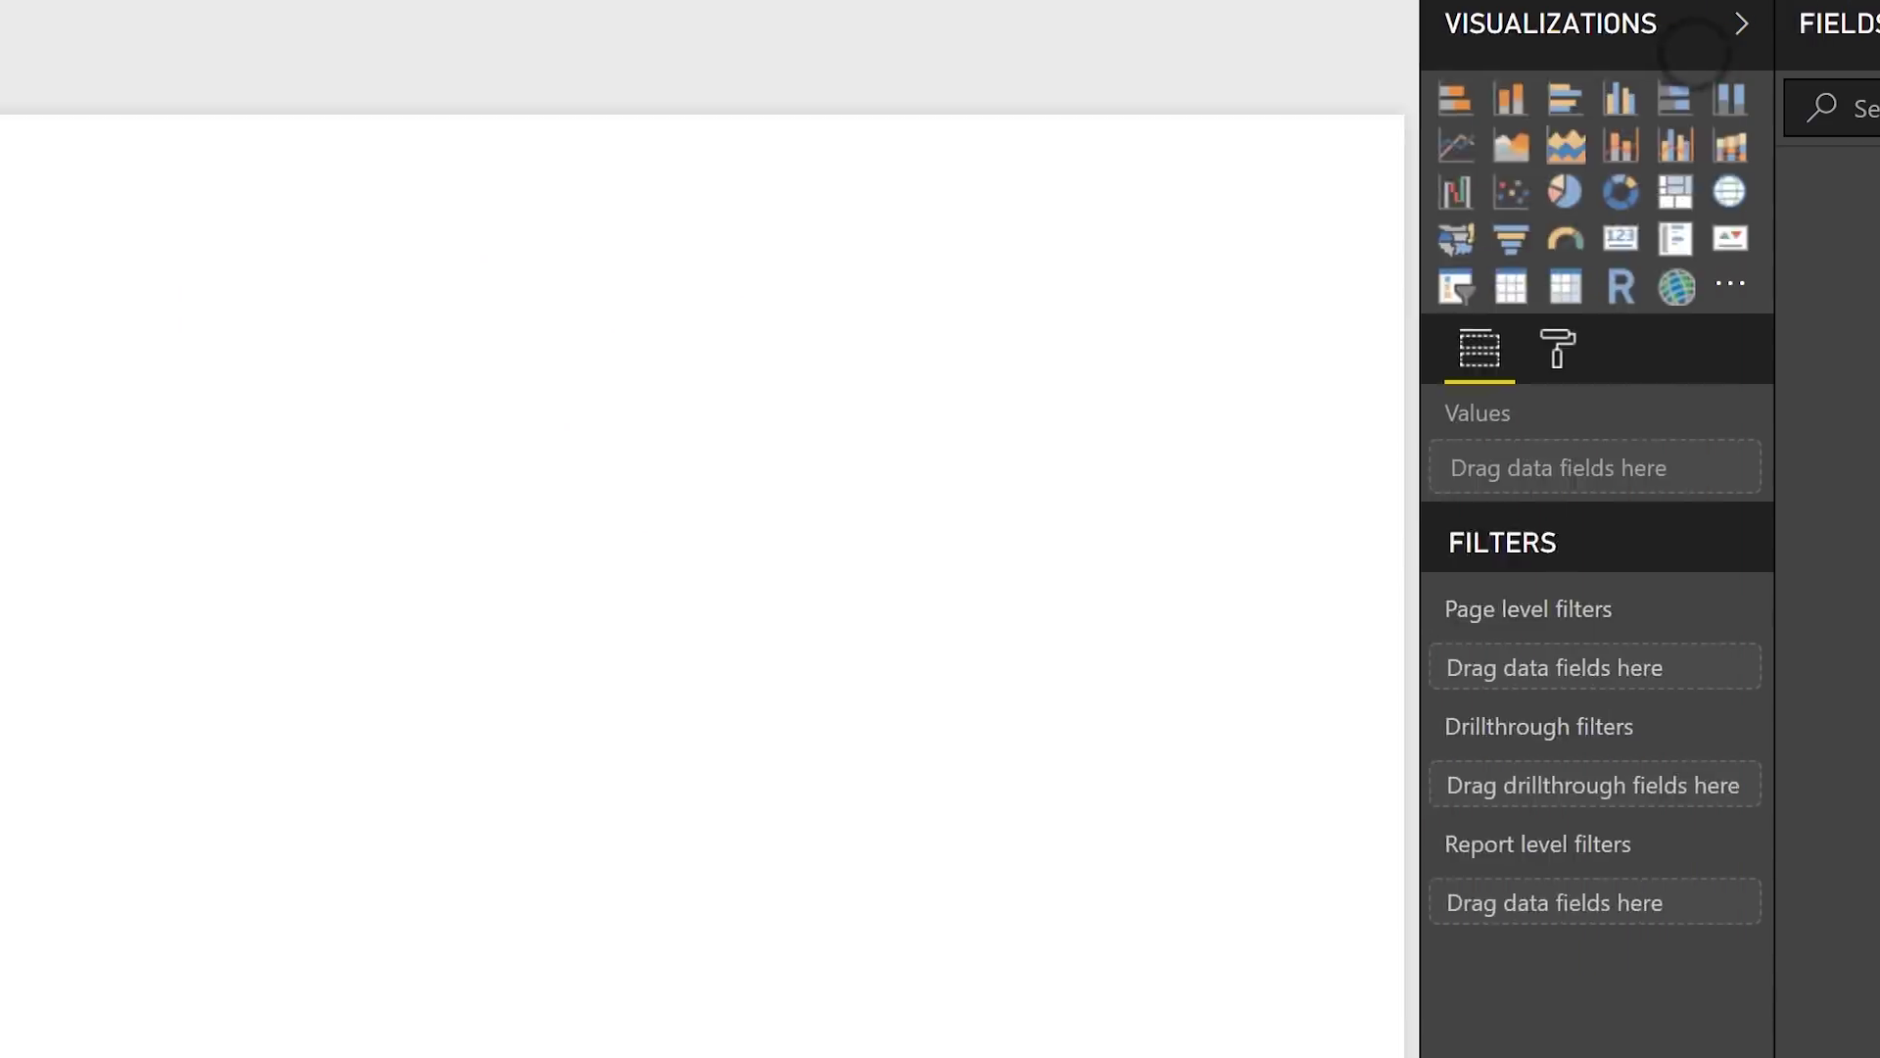
{"action": "left_click", "coordinate": [330, 196]}
{"action": "left_click", "coordinate": [239, 1007]}
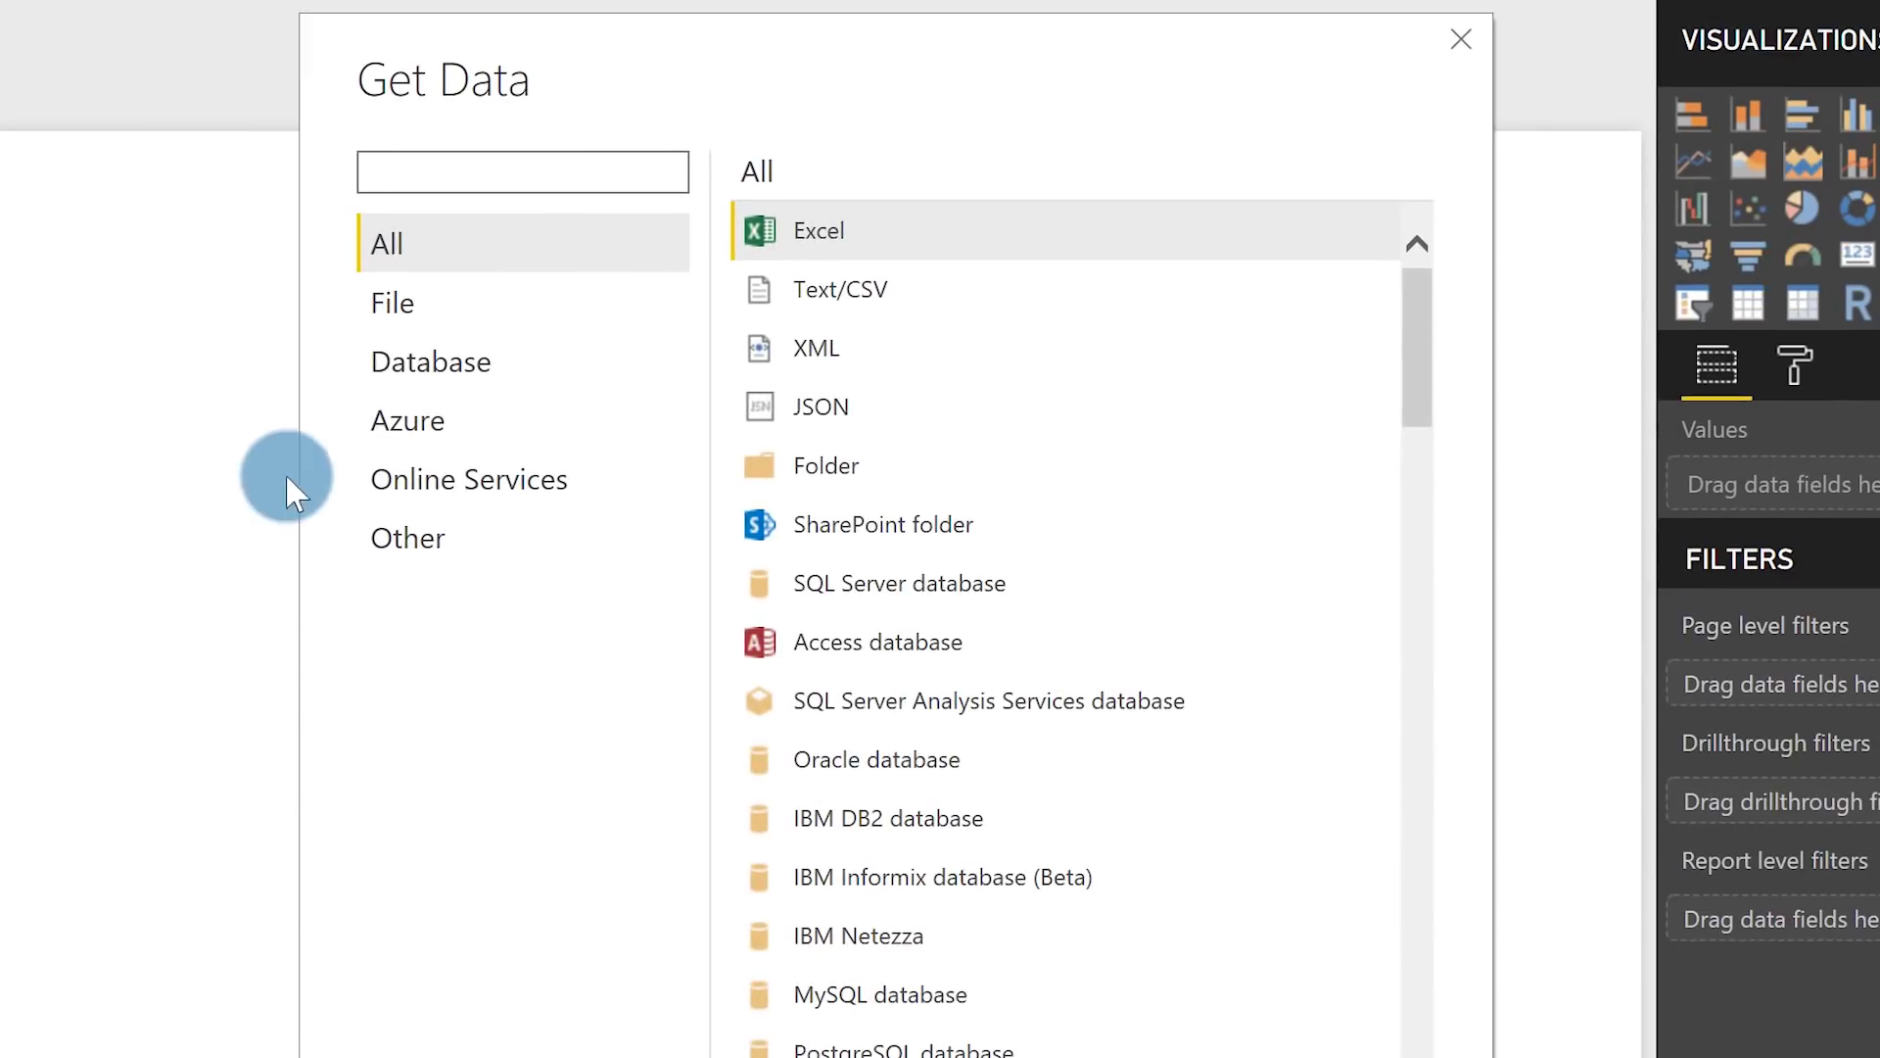
{"action": "left_click", "coordinate": [387, 417]}
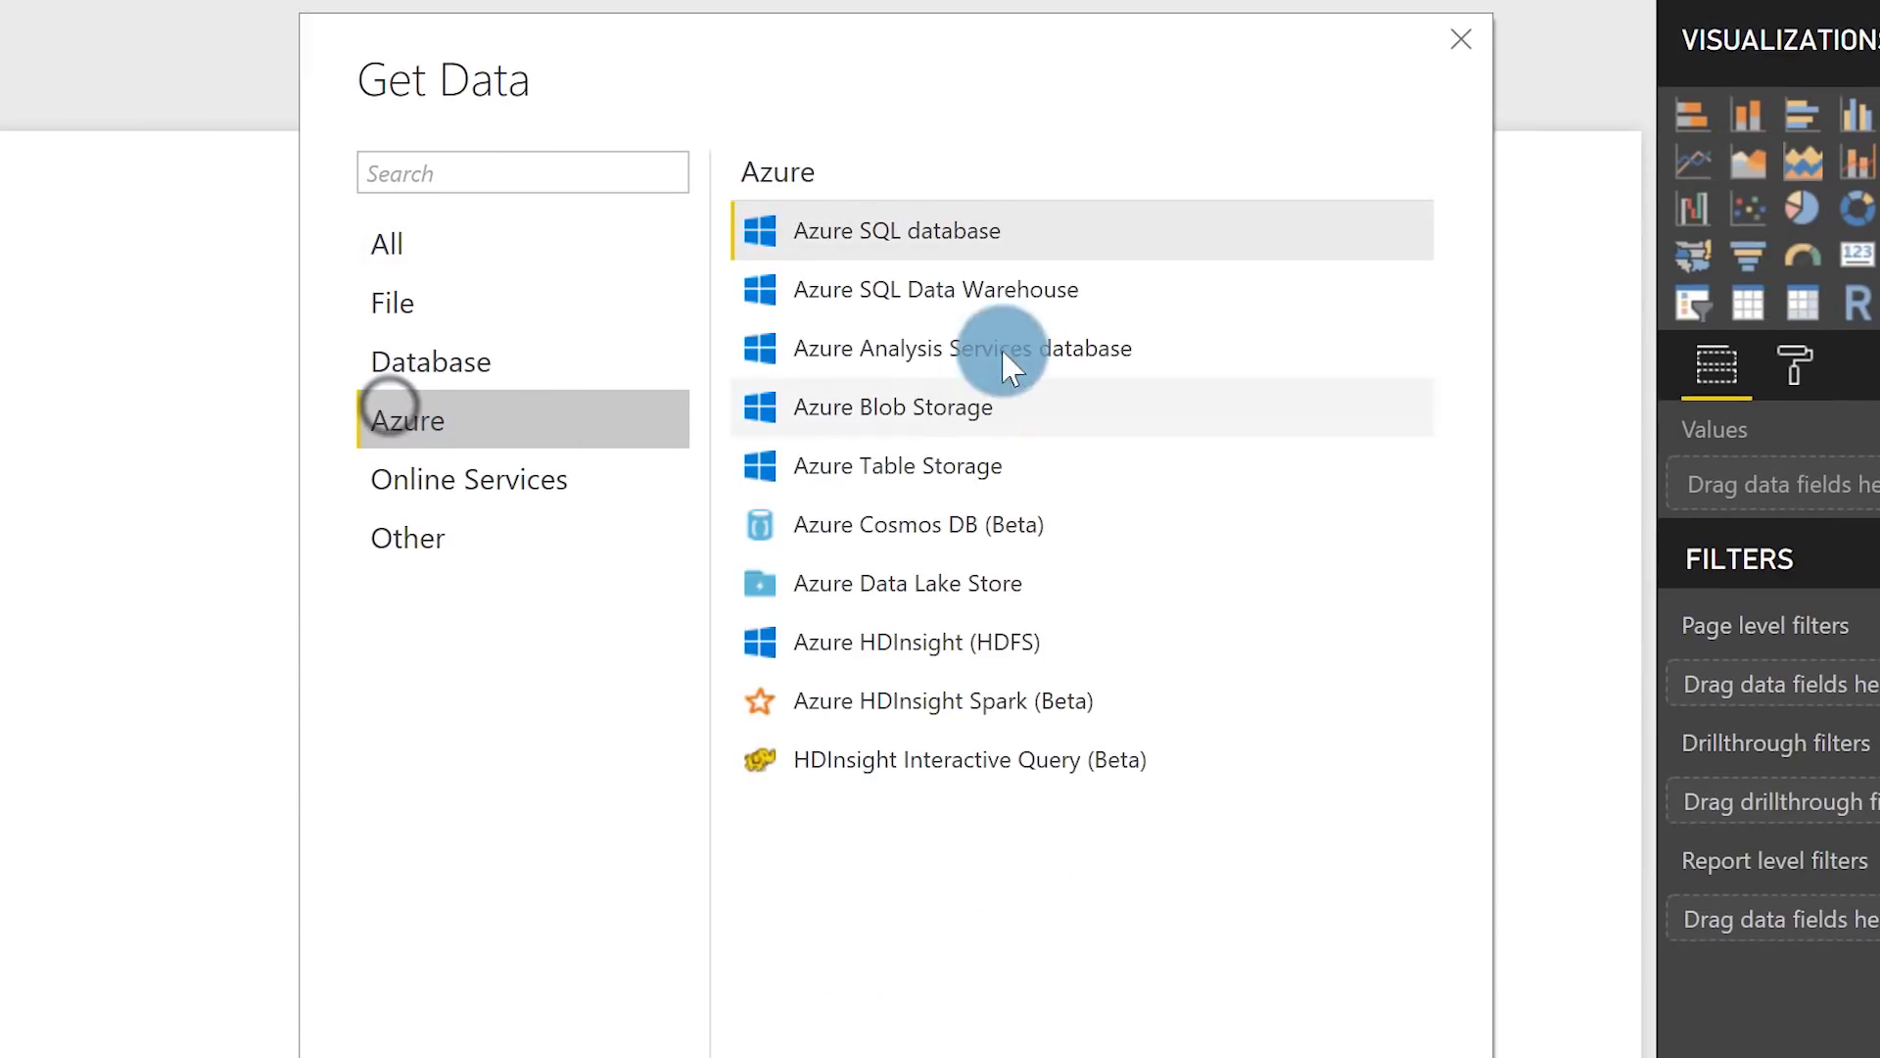
{"action": "left_click", "coordinate": [969, 338]}
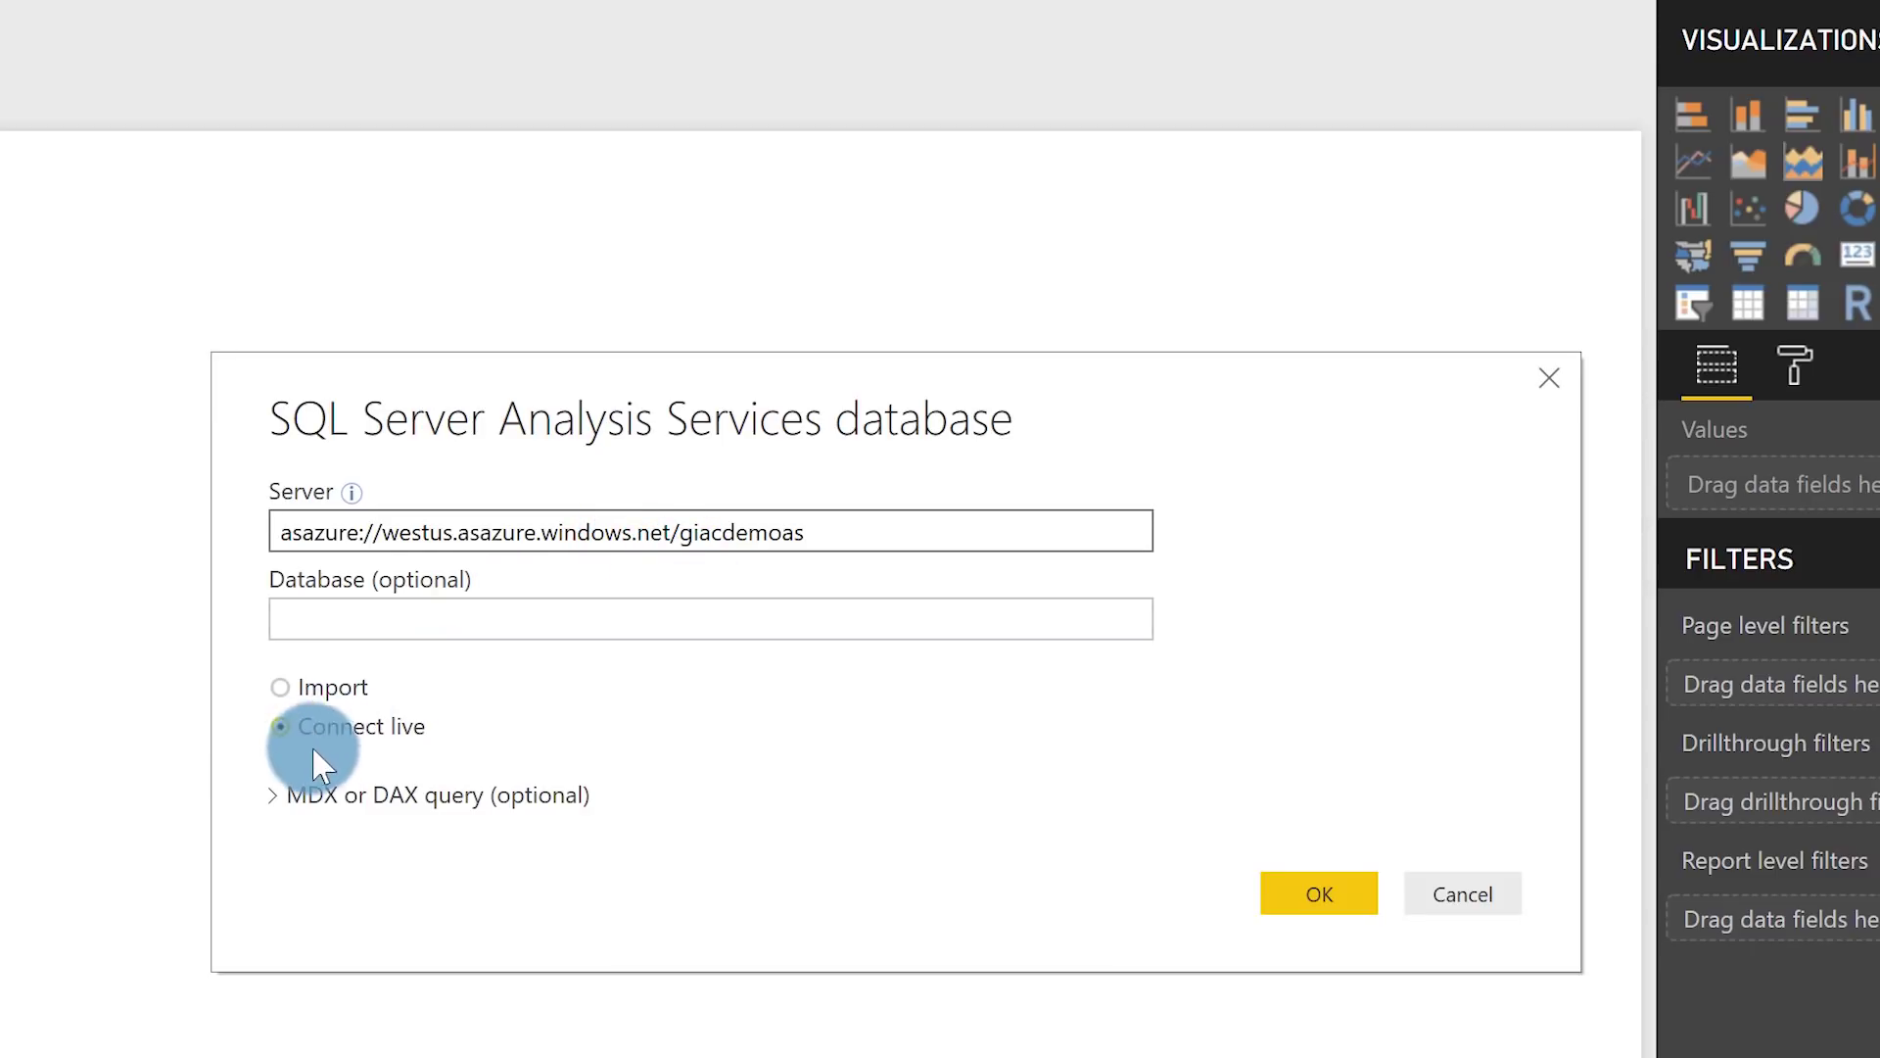
{"action": "left_click", "coordinate": [1295, 891]}
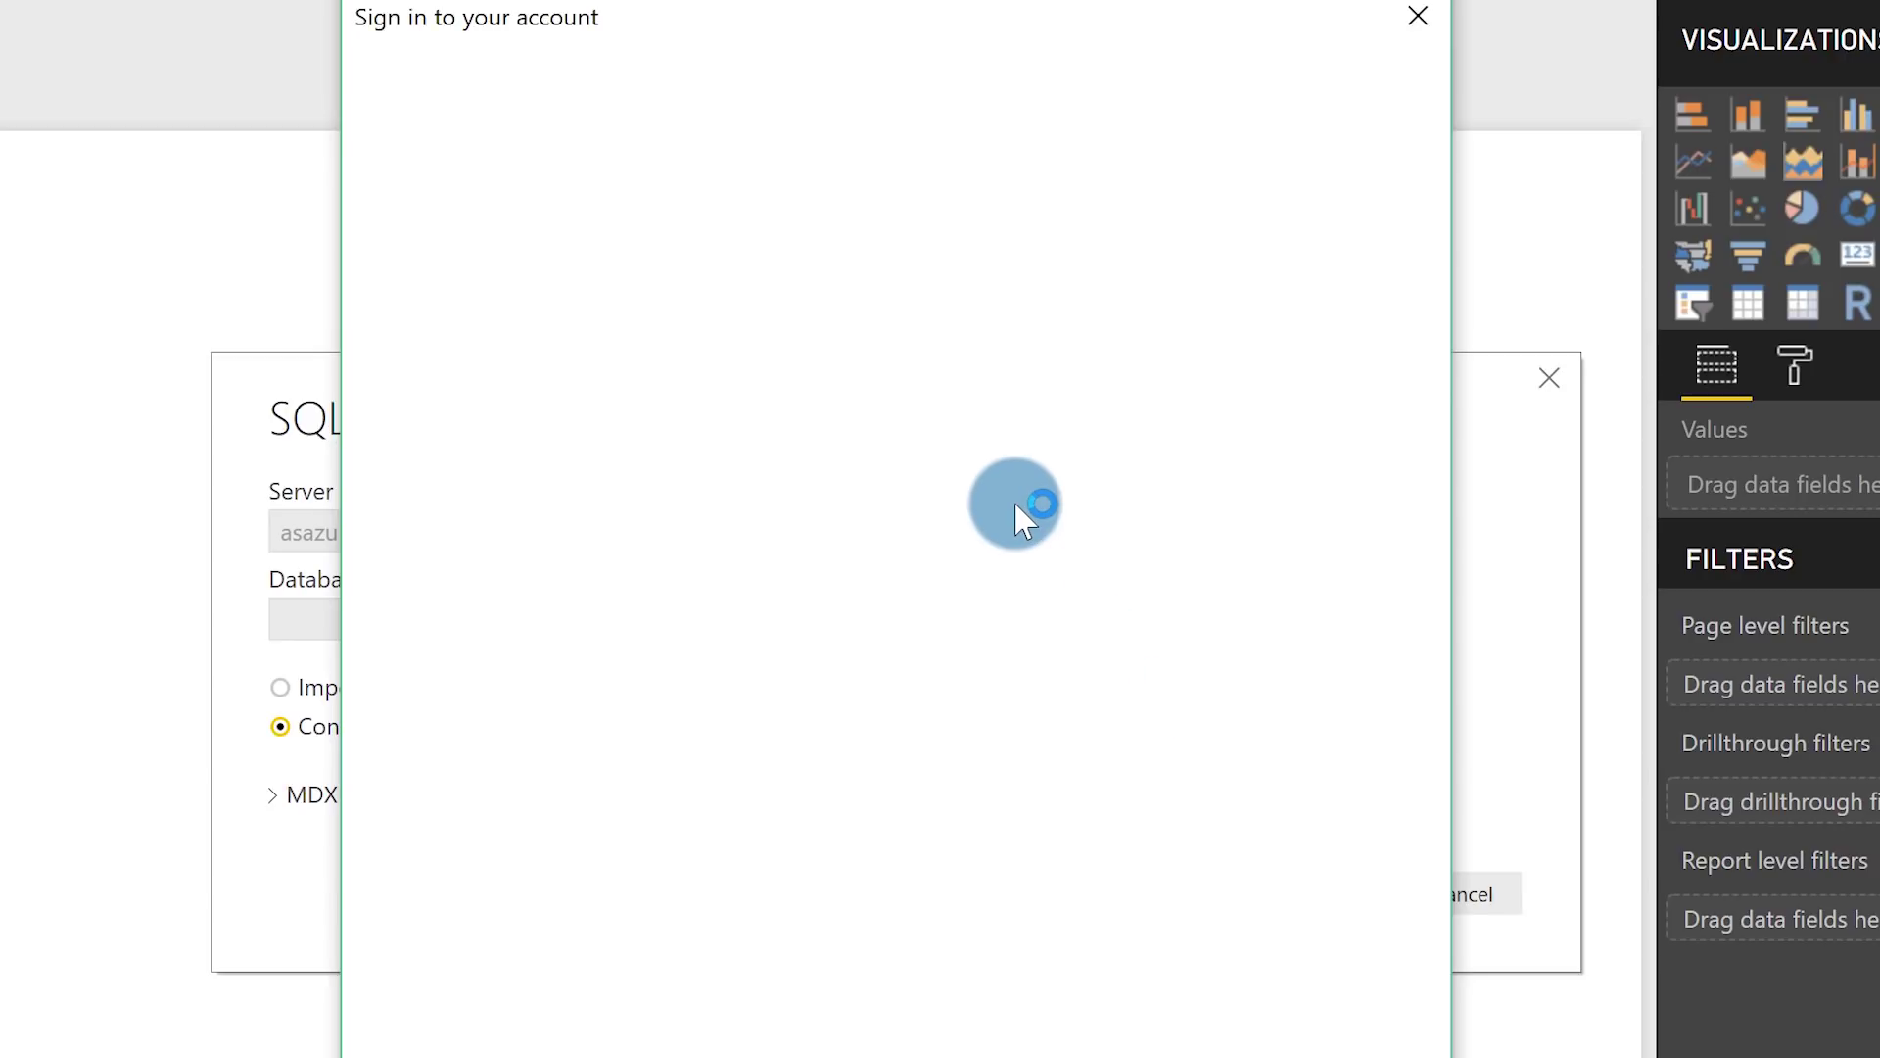
{"action": "left_click", "coordinate": [966, 533]}
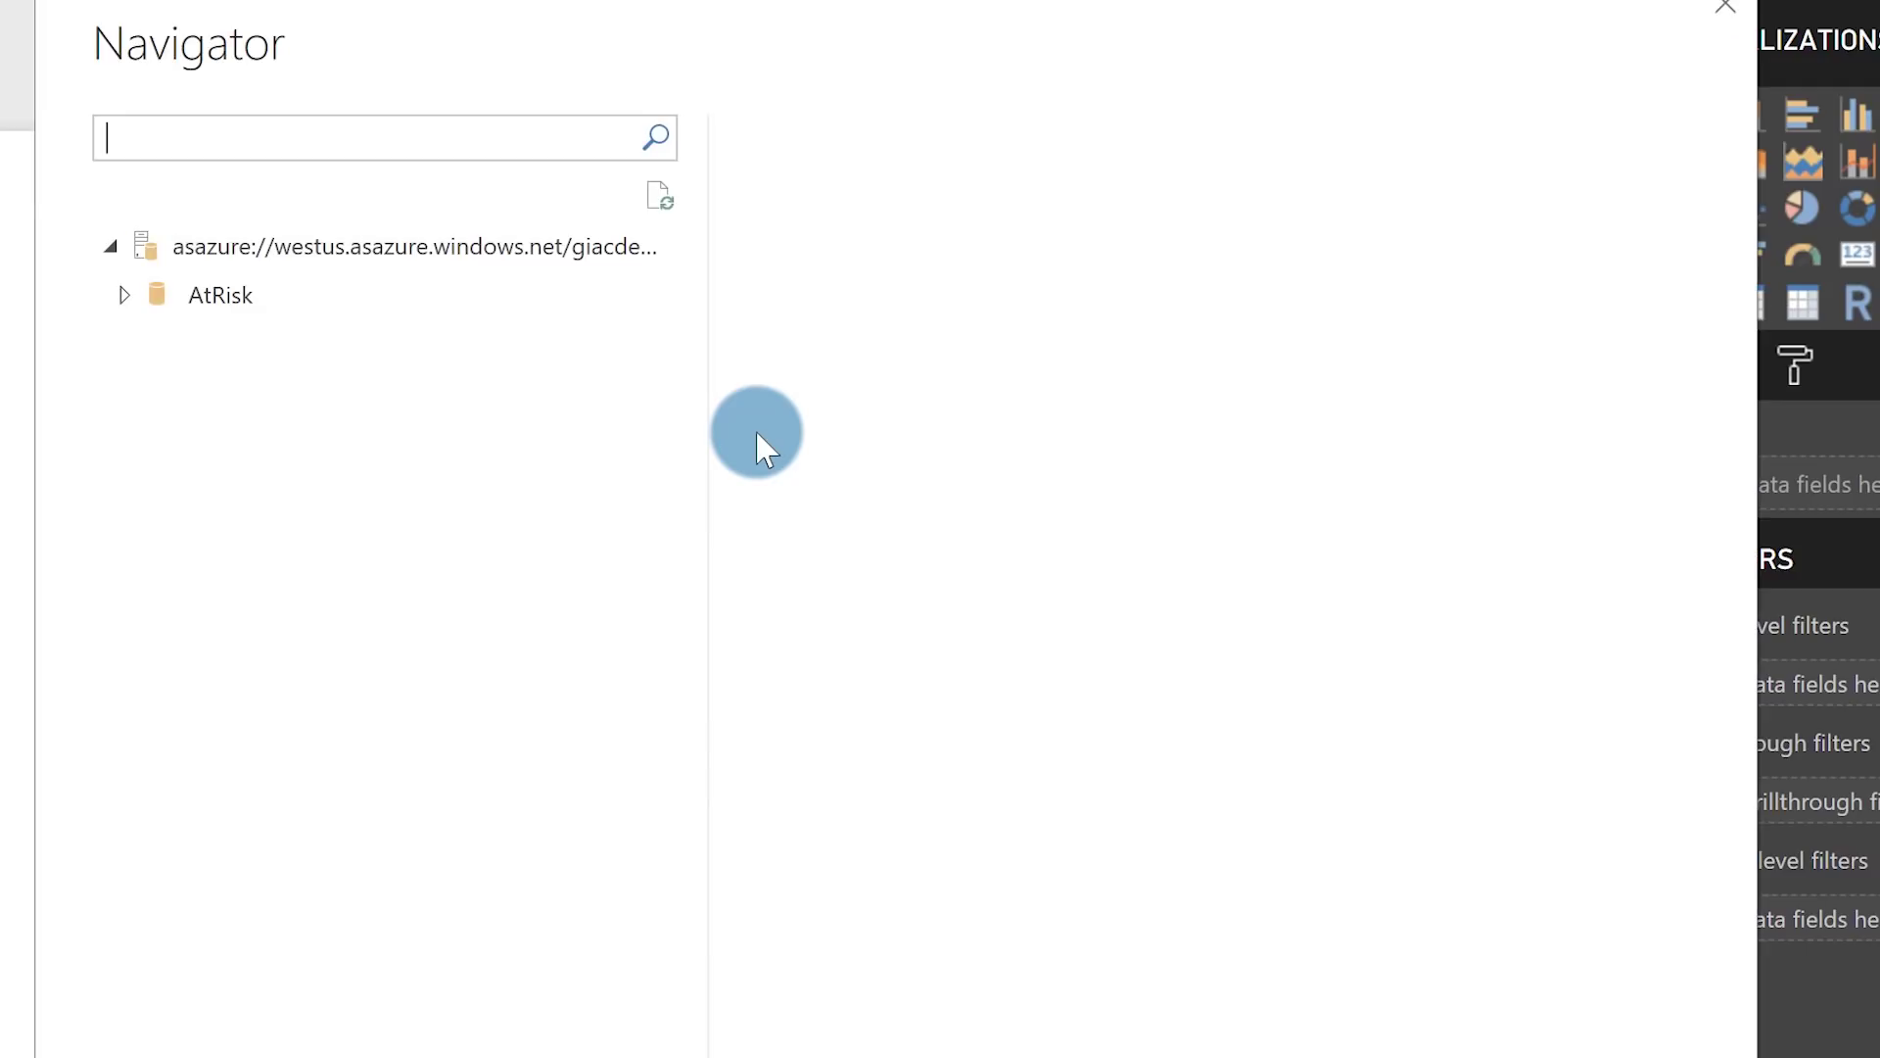
Expand the AtRisk database in the Navigator, select its model and confirm the connection
{"action": "left_click", "coordinate": [124, 294]}
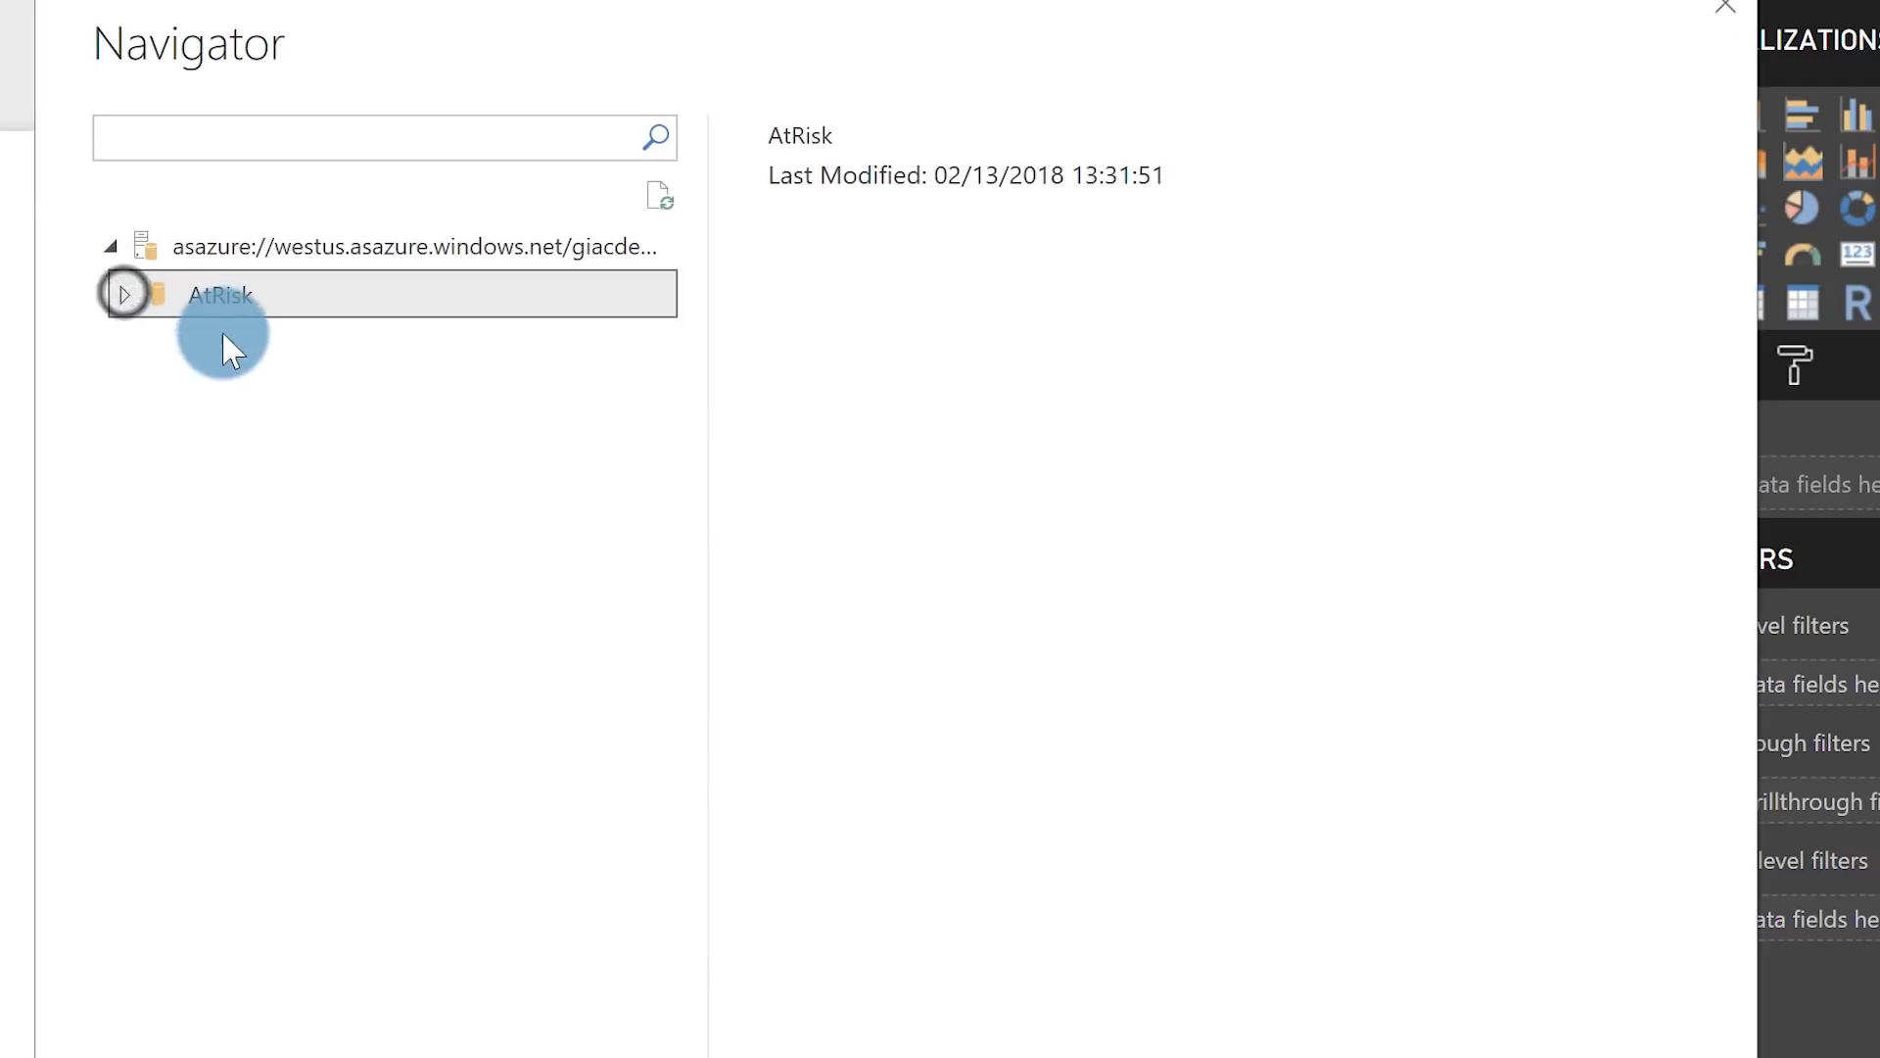
{"action": "left_click", "coordinate": [186, 343]}
{"action": "key", "text": "Return"}
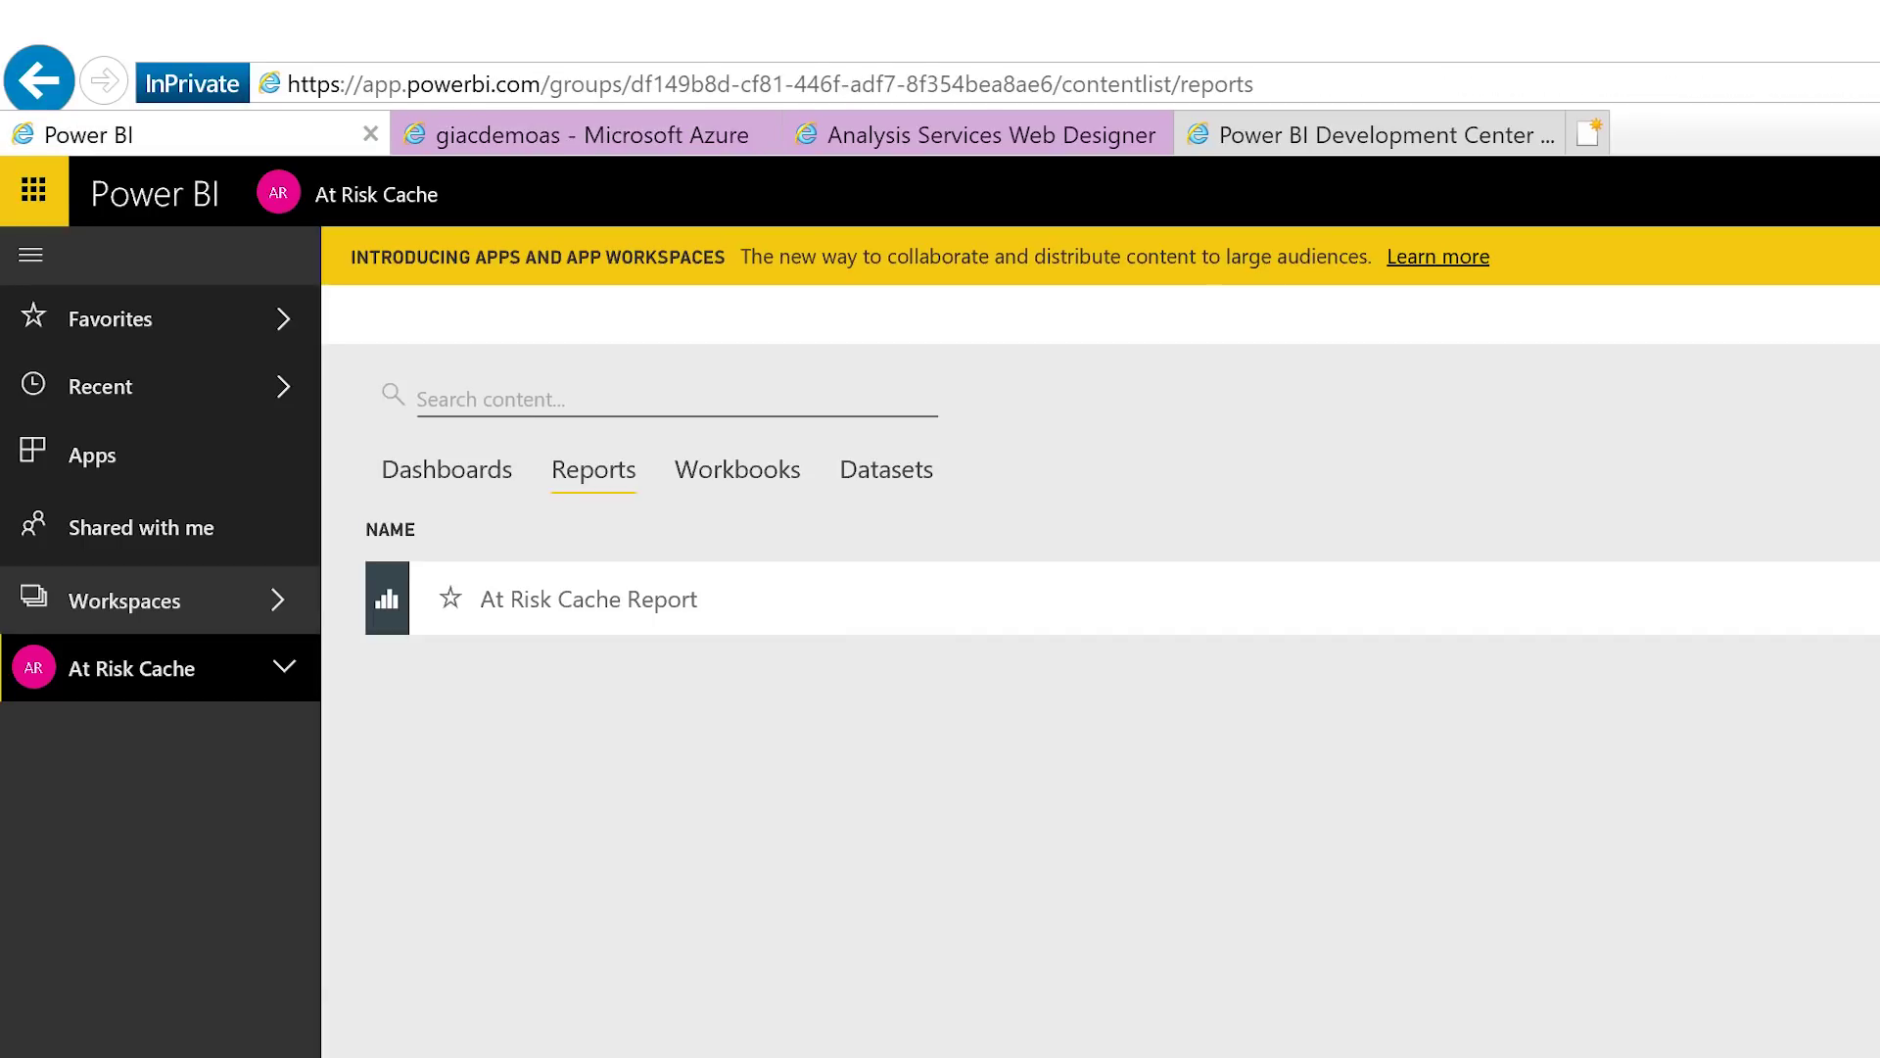
Look at the database sources available under Get Data in the Power BI service, and return to the At Risk Cache workspace
{"action": "left_click", "coordinate": [106, 979]}
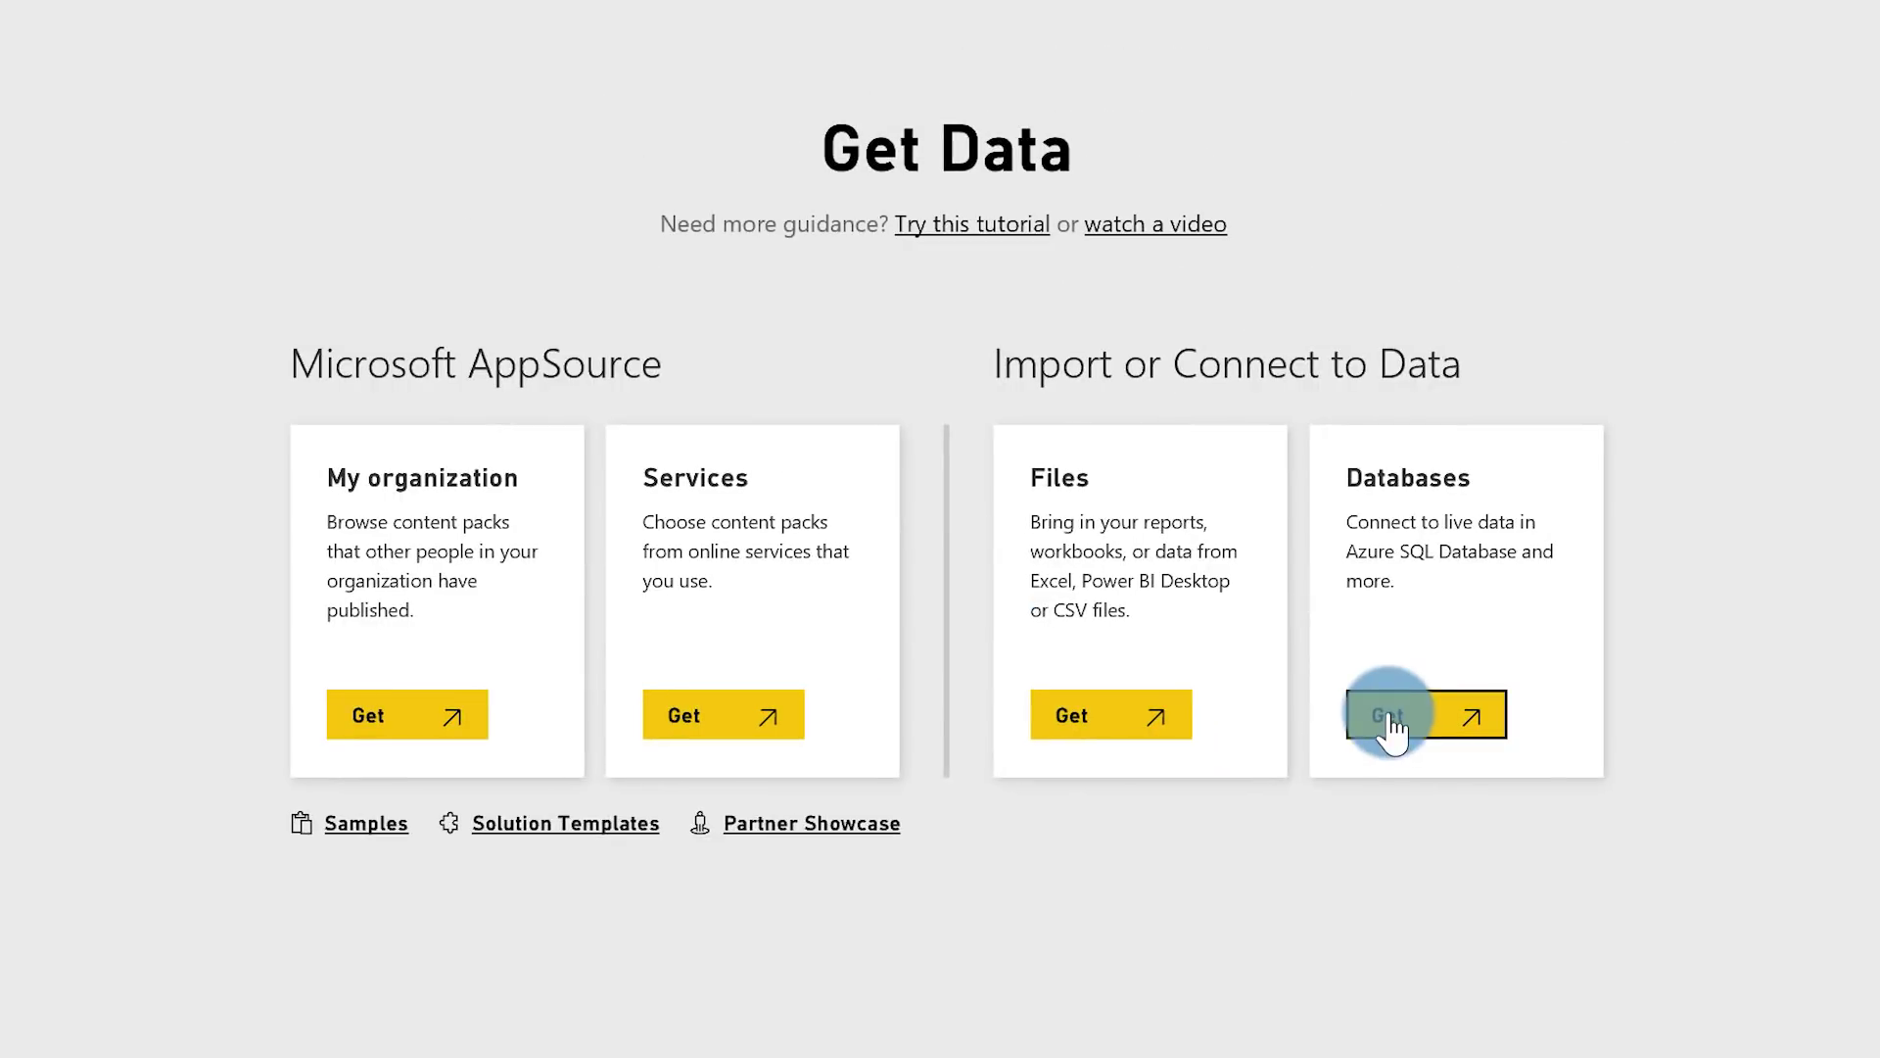
{"action": "left_click", "coordinate": [1391, 723]}
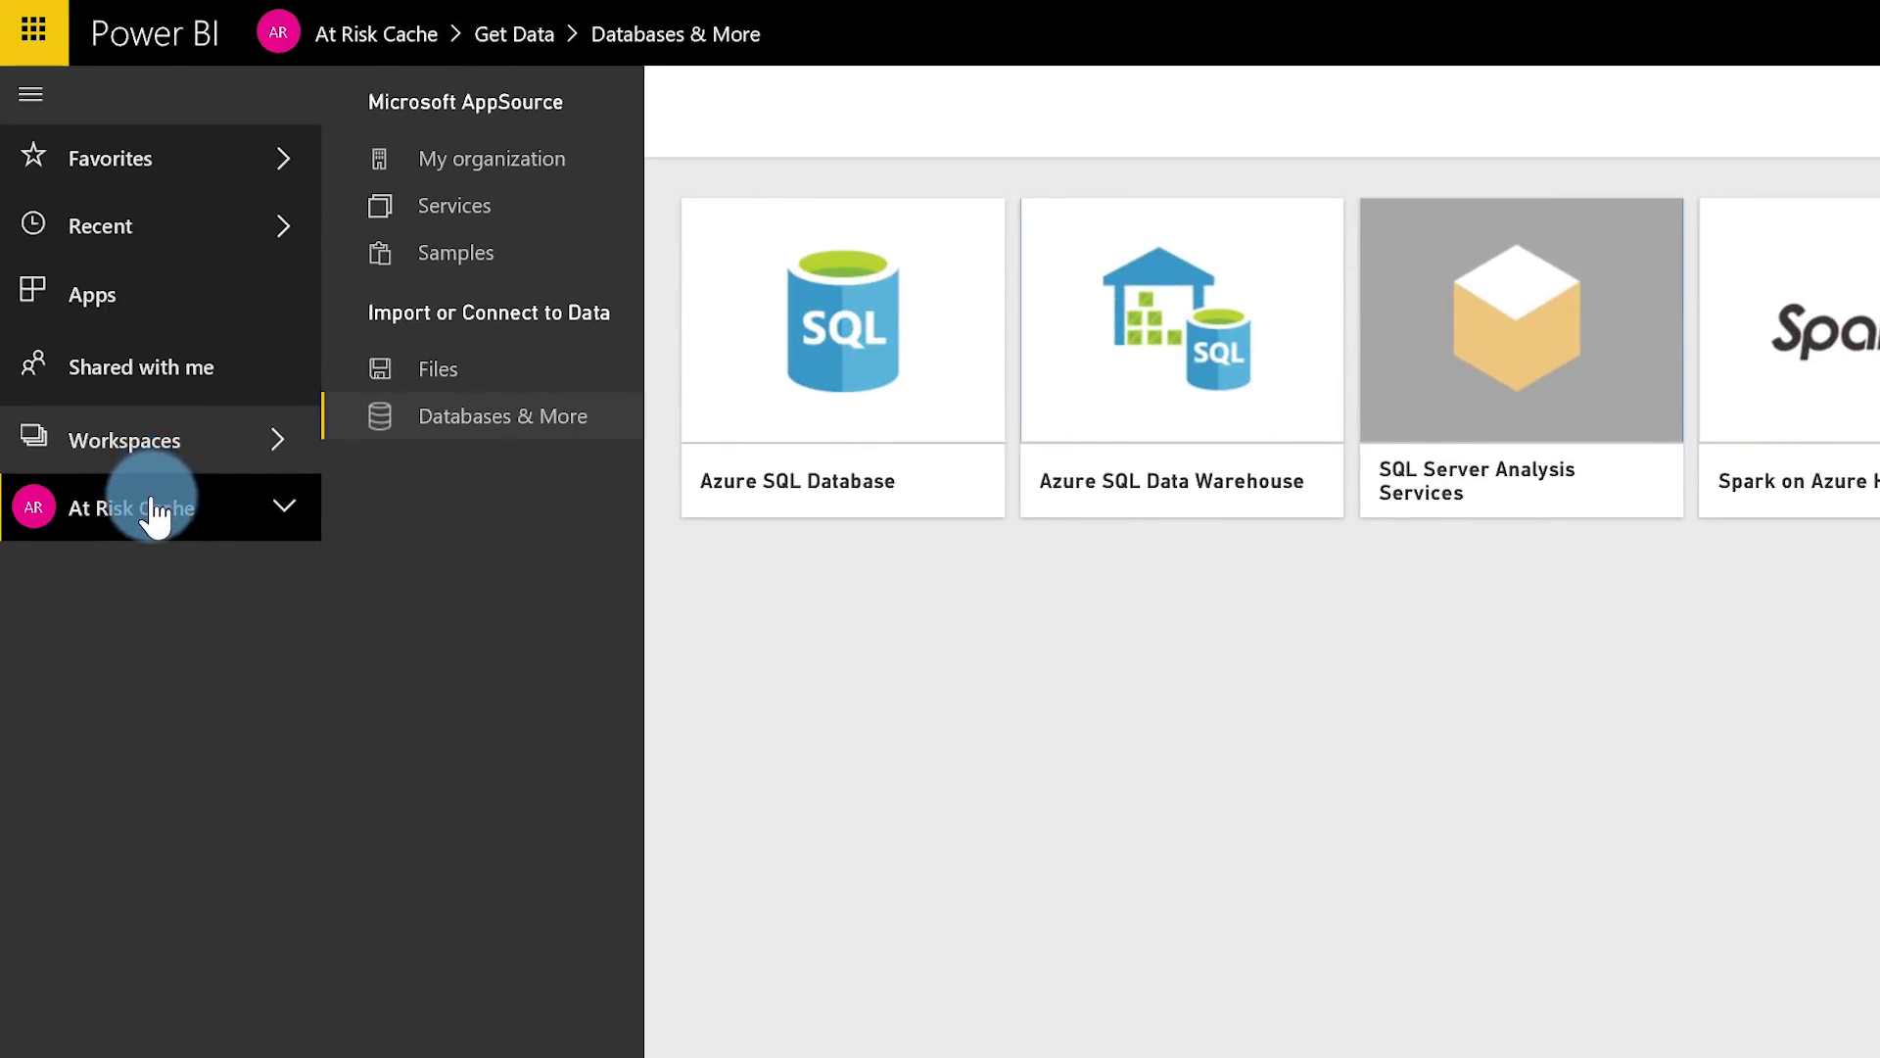
{"action": "left_click", "coordinate": [149, 511]}
Delete the At Risk AS Model report from the At Risk Live workspace
{"action": "left_click", "coordinate": [205, 441]}
{"action": "left_click", "coordinate": [486, 666]}
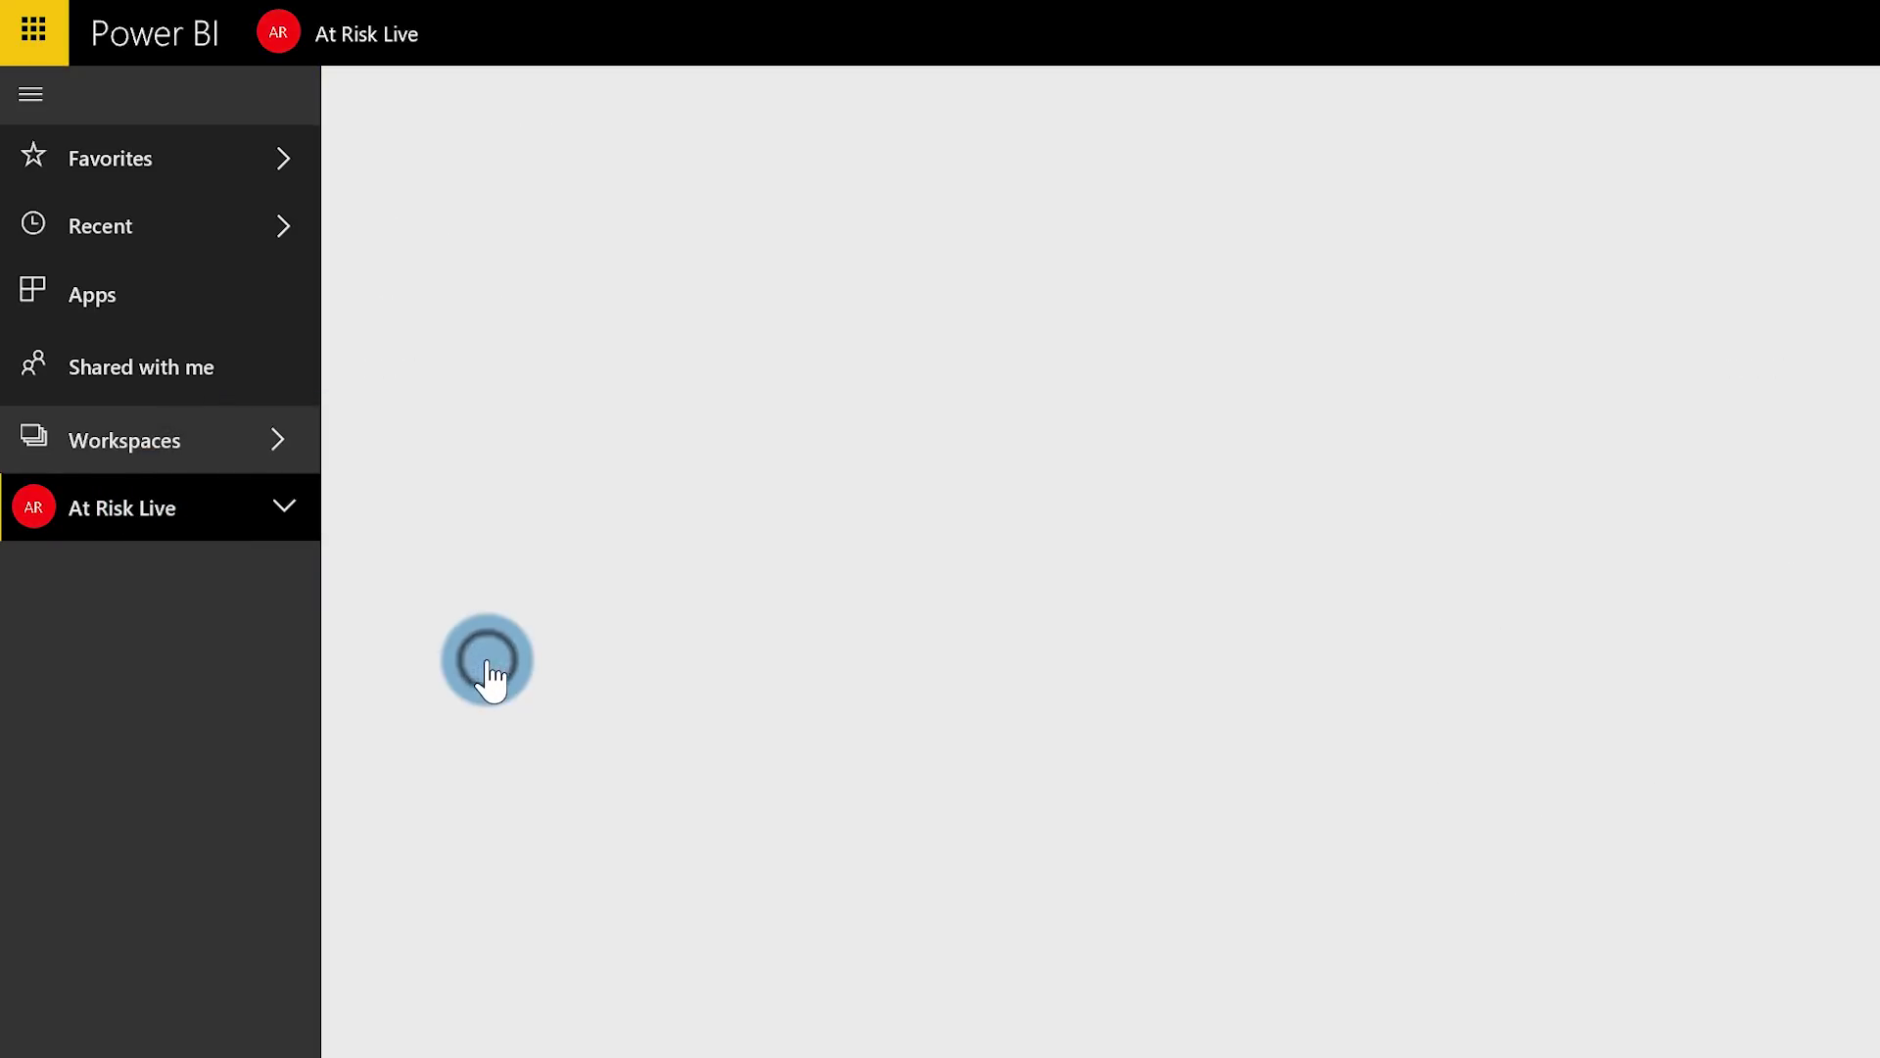
{"action": "left_click", "coordinate": [874, 310]}
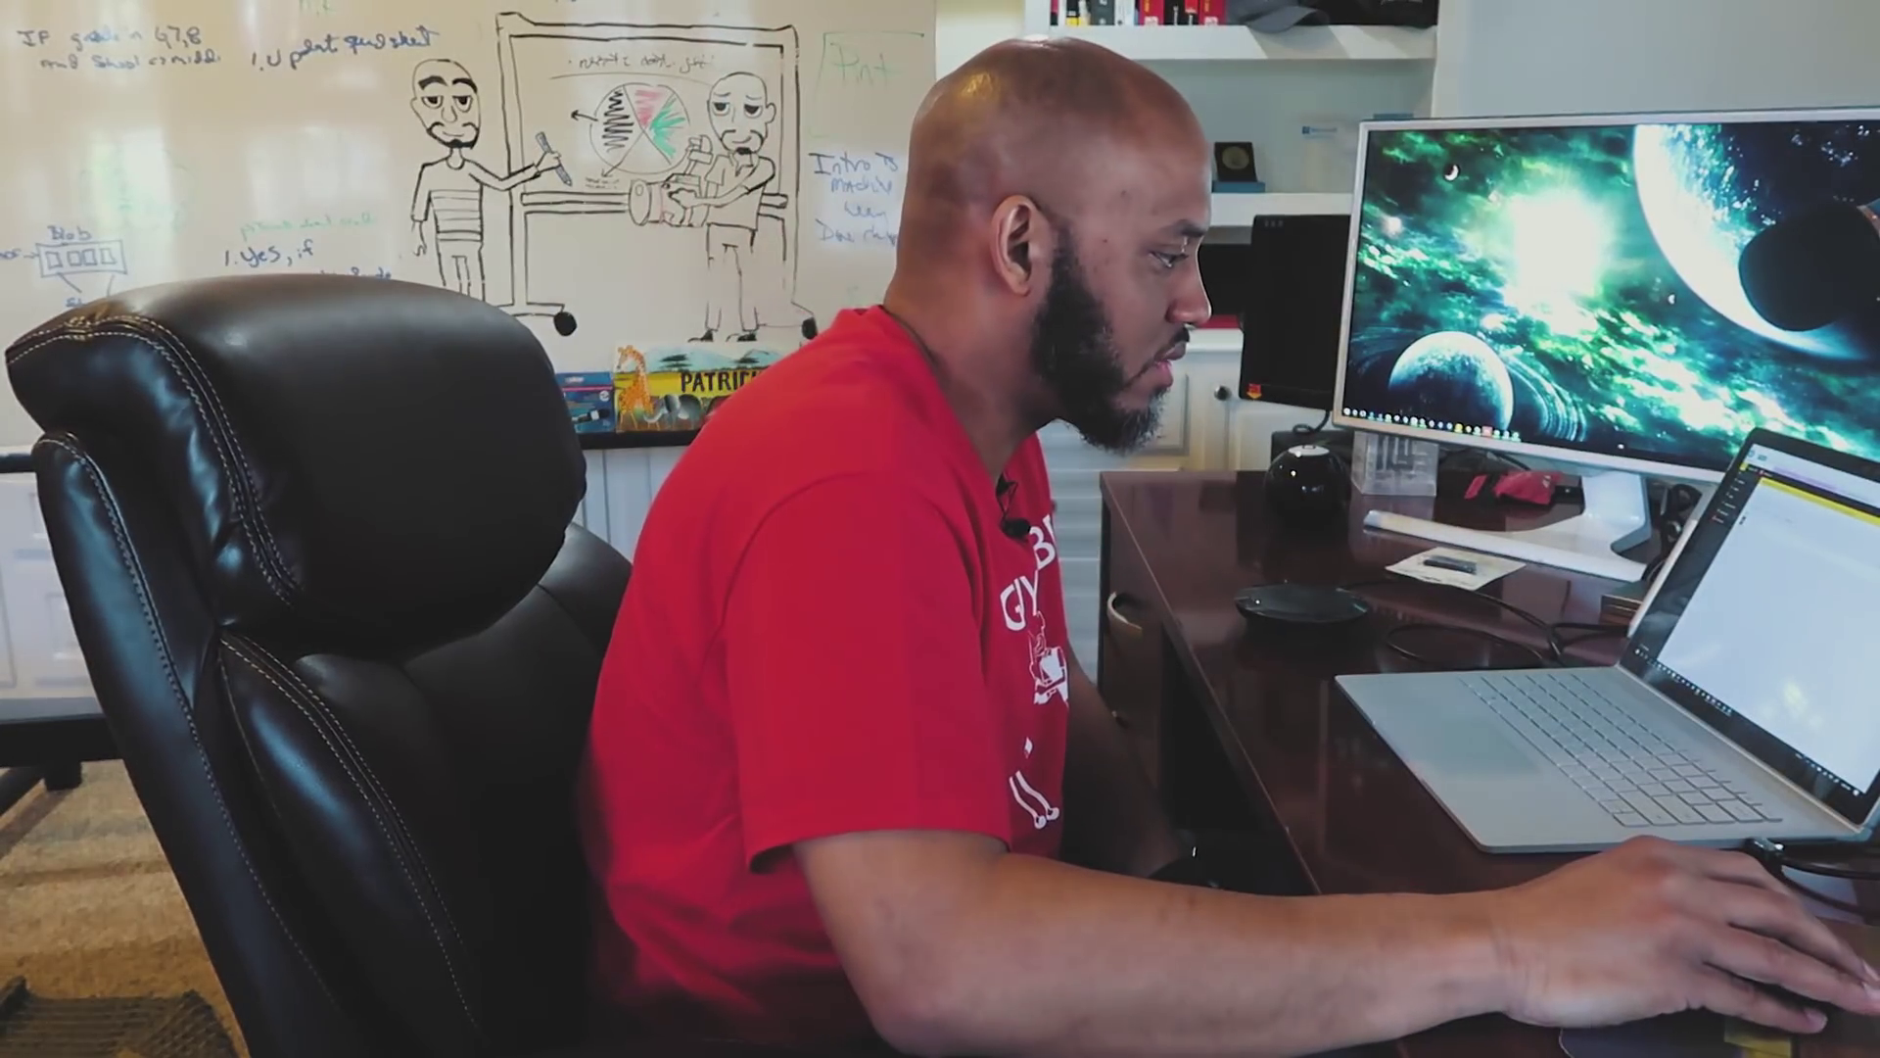
{"action": "left_click", "coordinate": [1532, 437]}
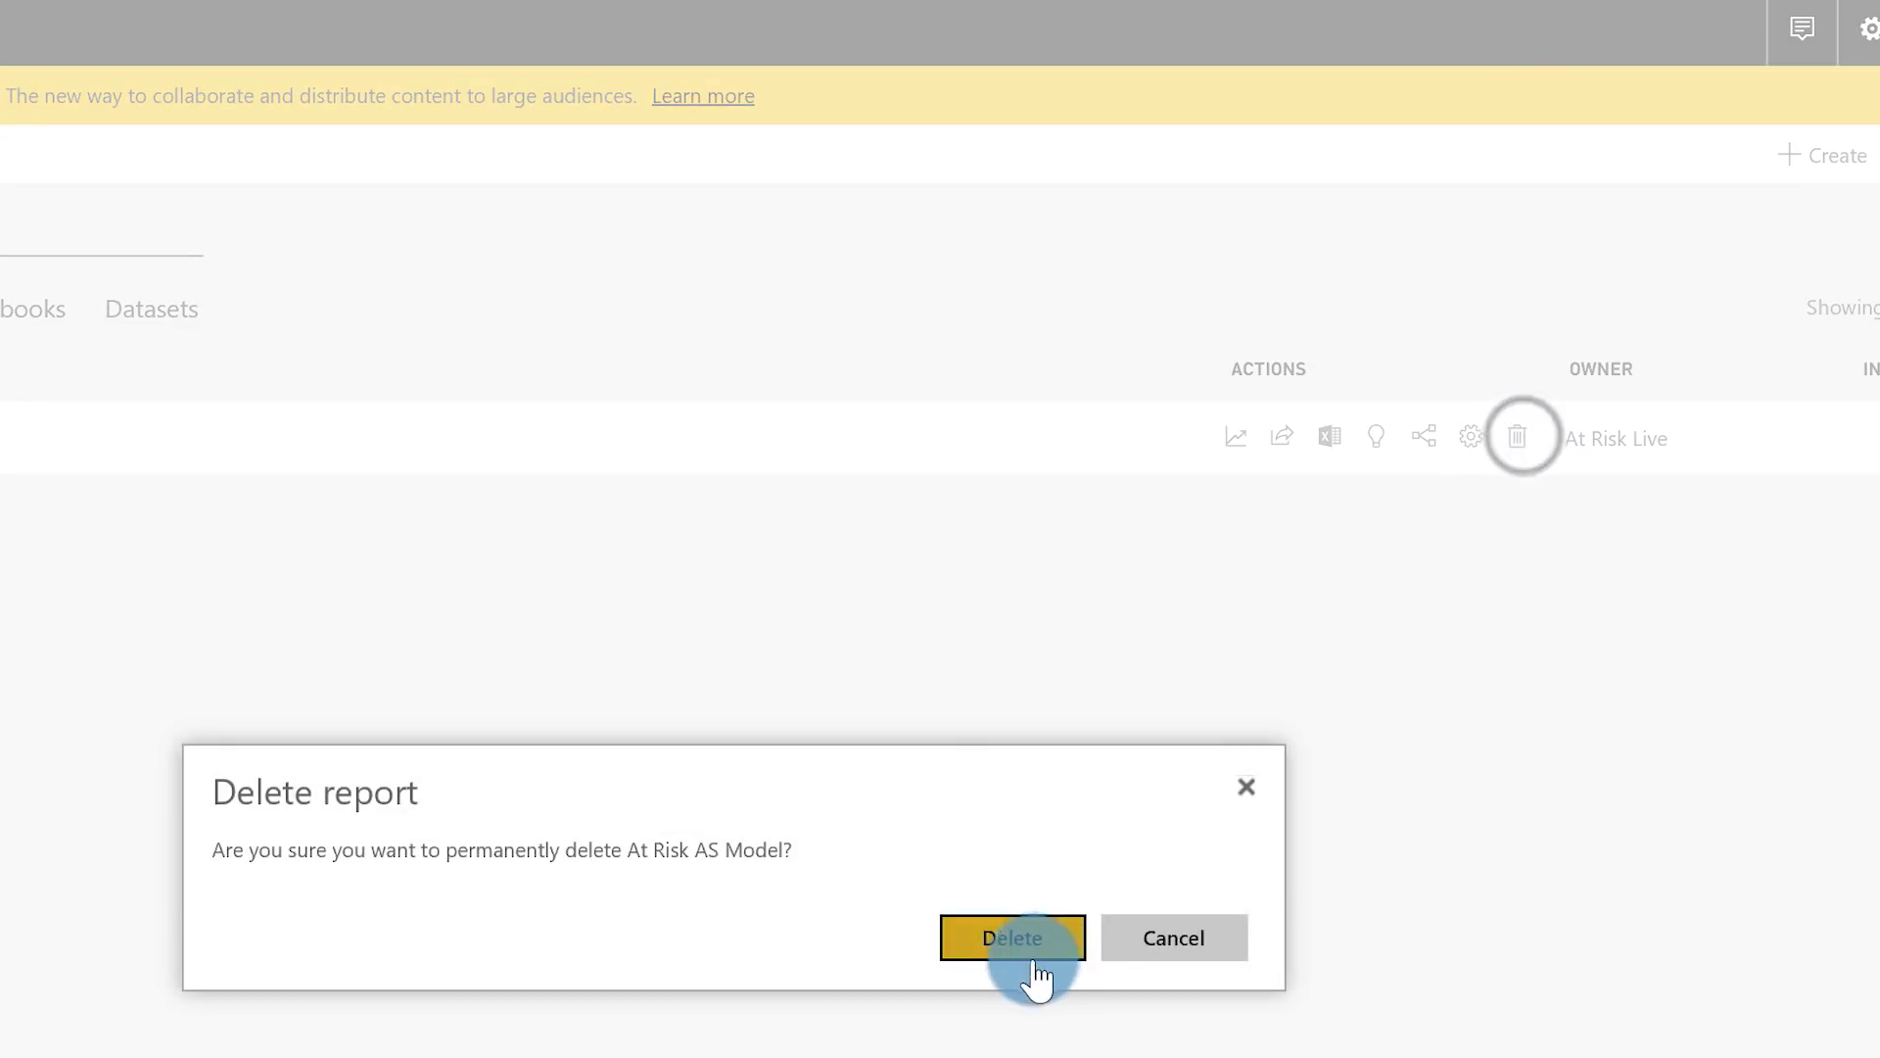
{"action": "left_click", "coordinate": [989, 936]}
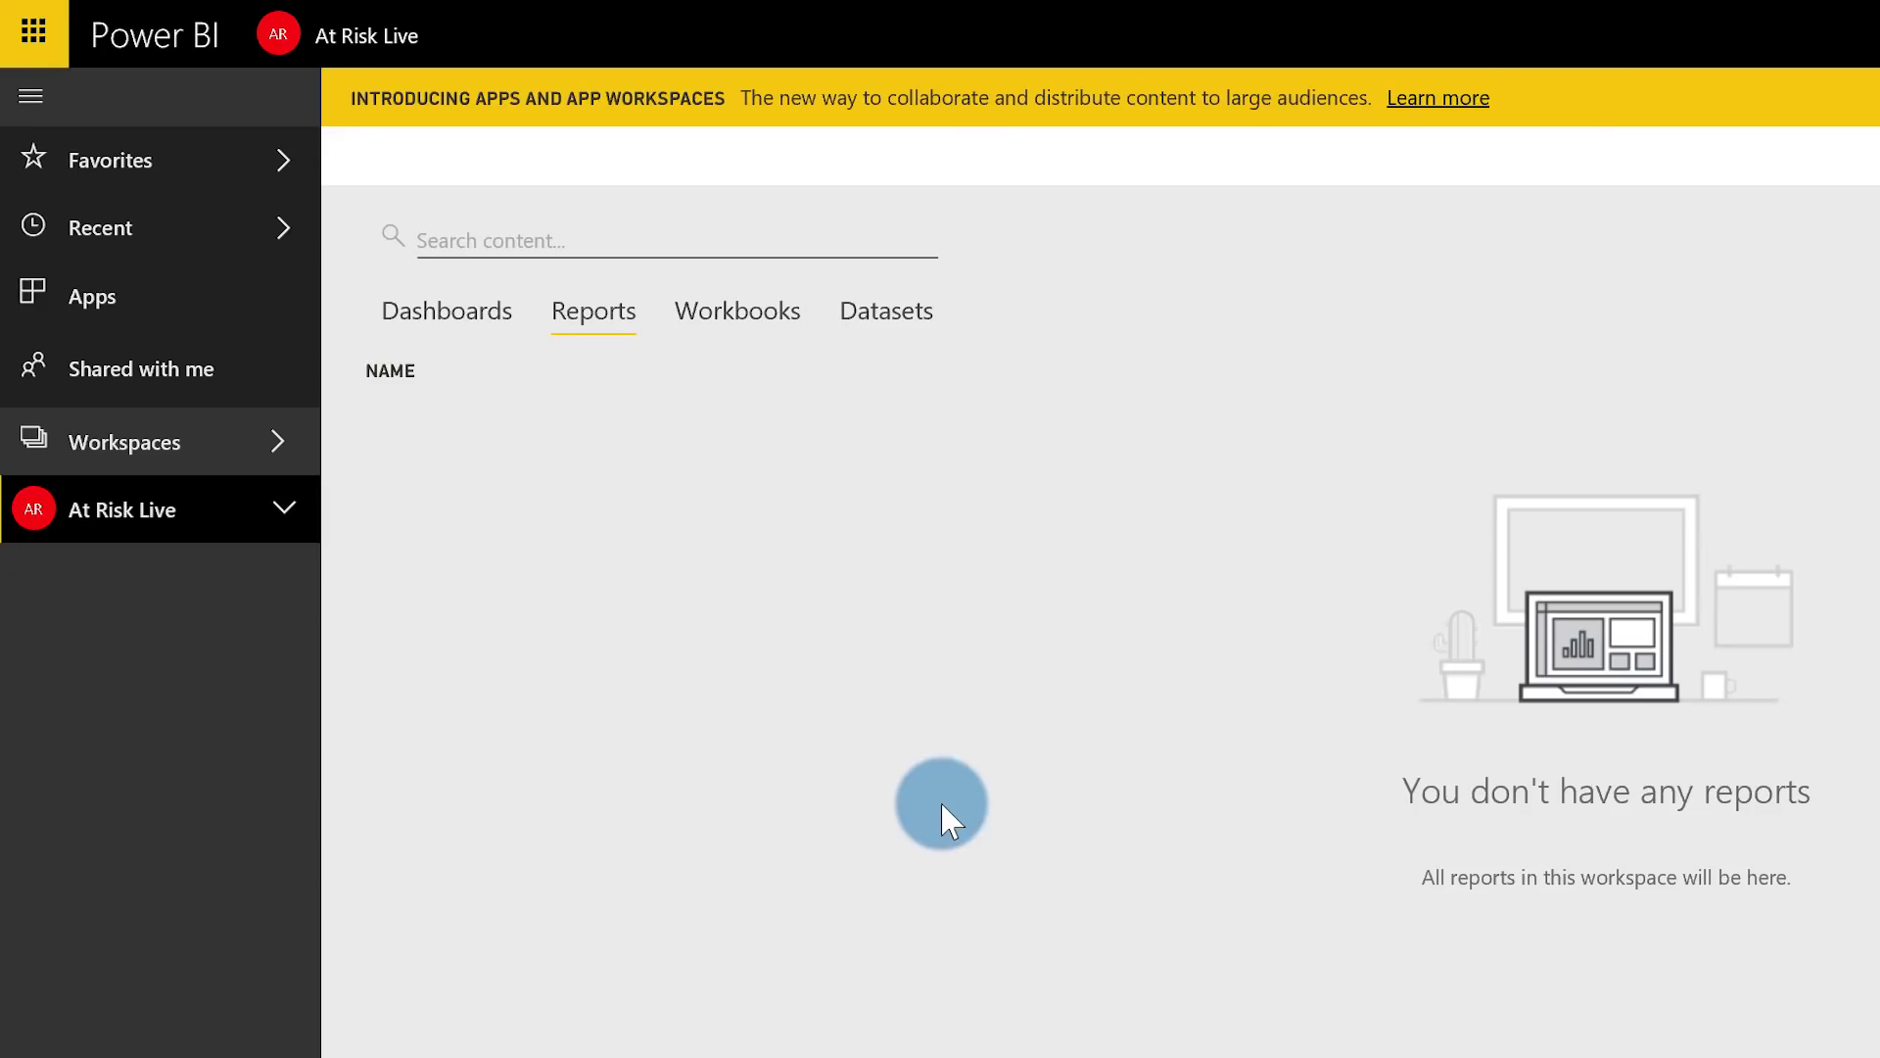
Switch to the At Risk Cache workspace and open the At Risk Cache Report
{"action": "left_click", "coordinate": [171, 458]}
{"action": "left_click", "coordinate": [177, 536]}
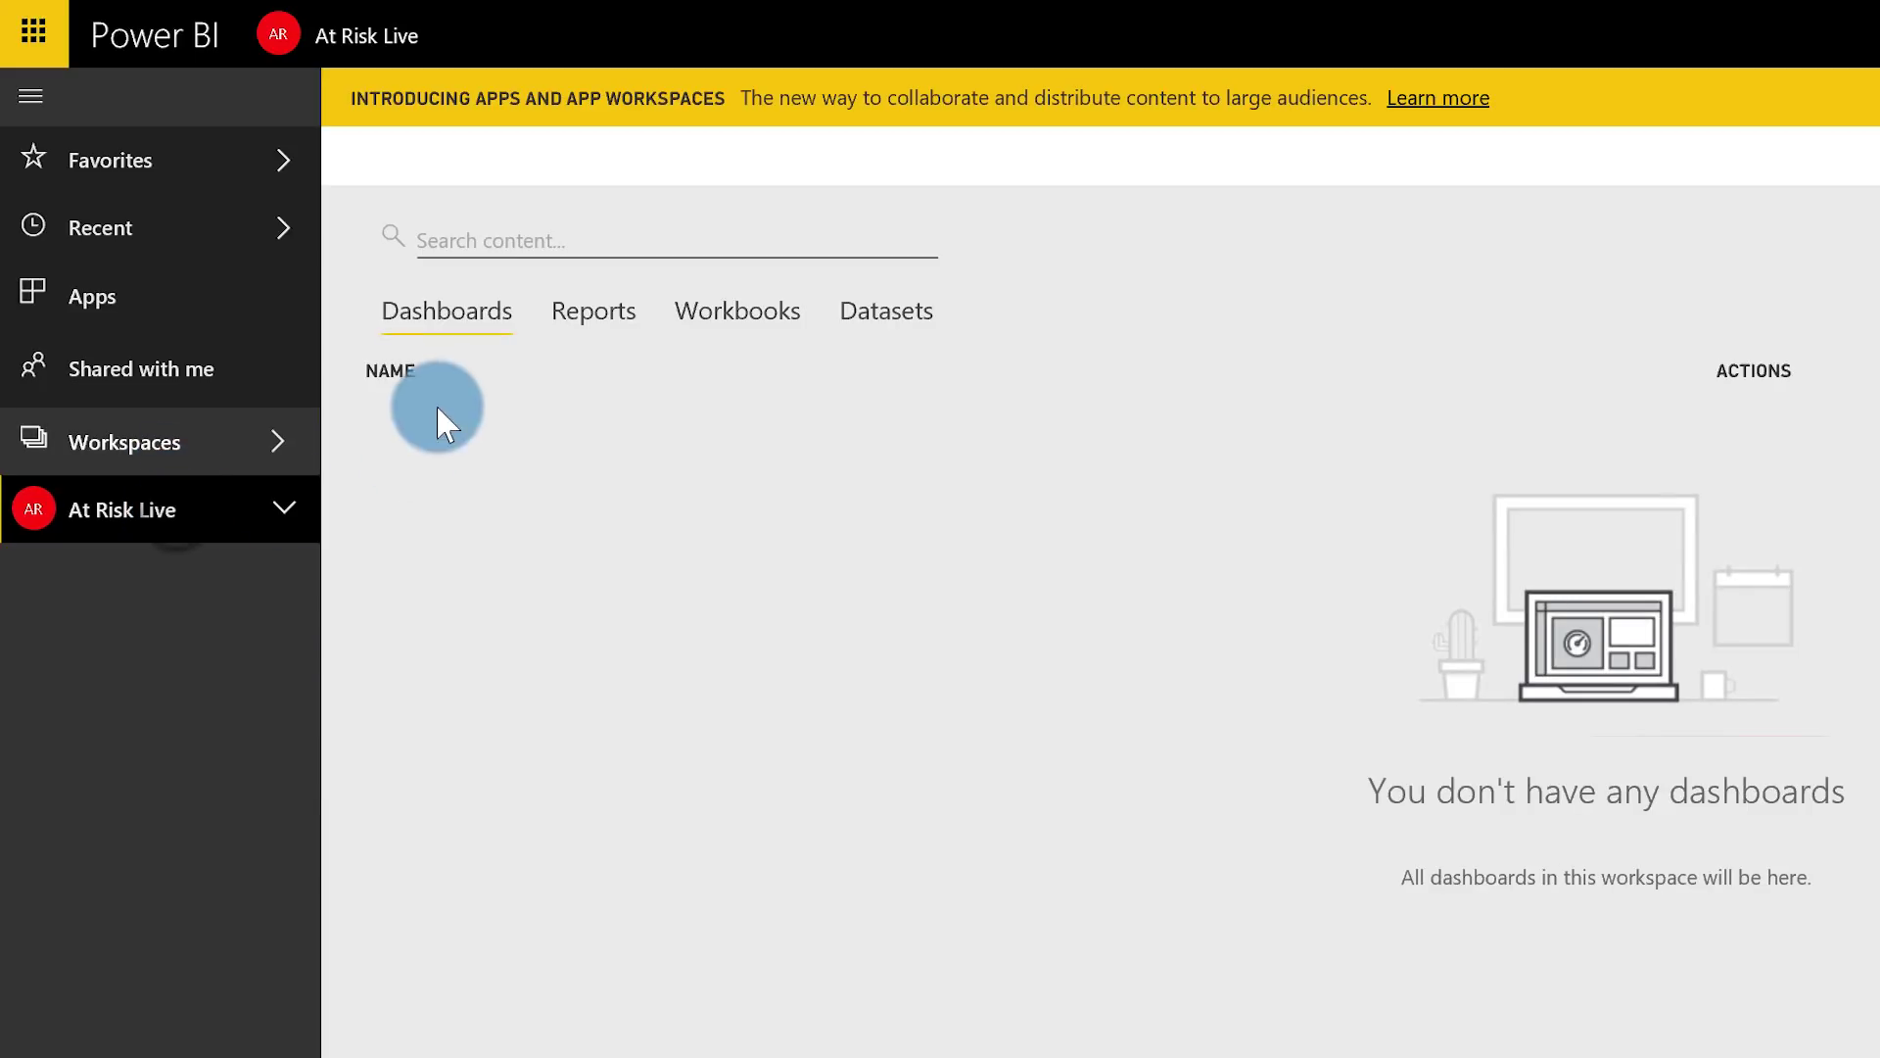
{"action": "left_click", "coordinate": [203, 442]}
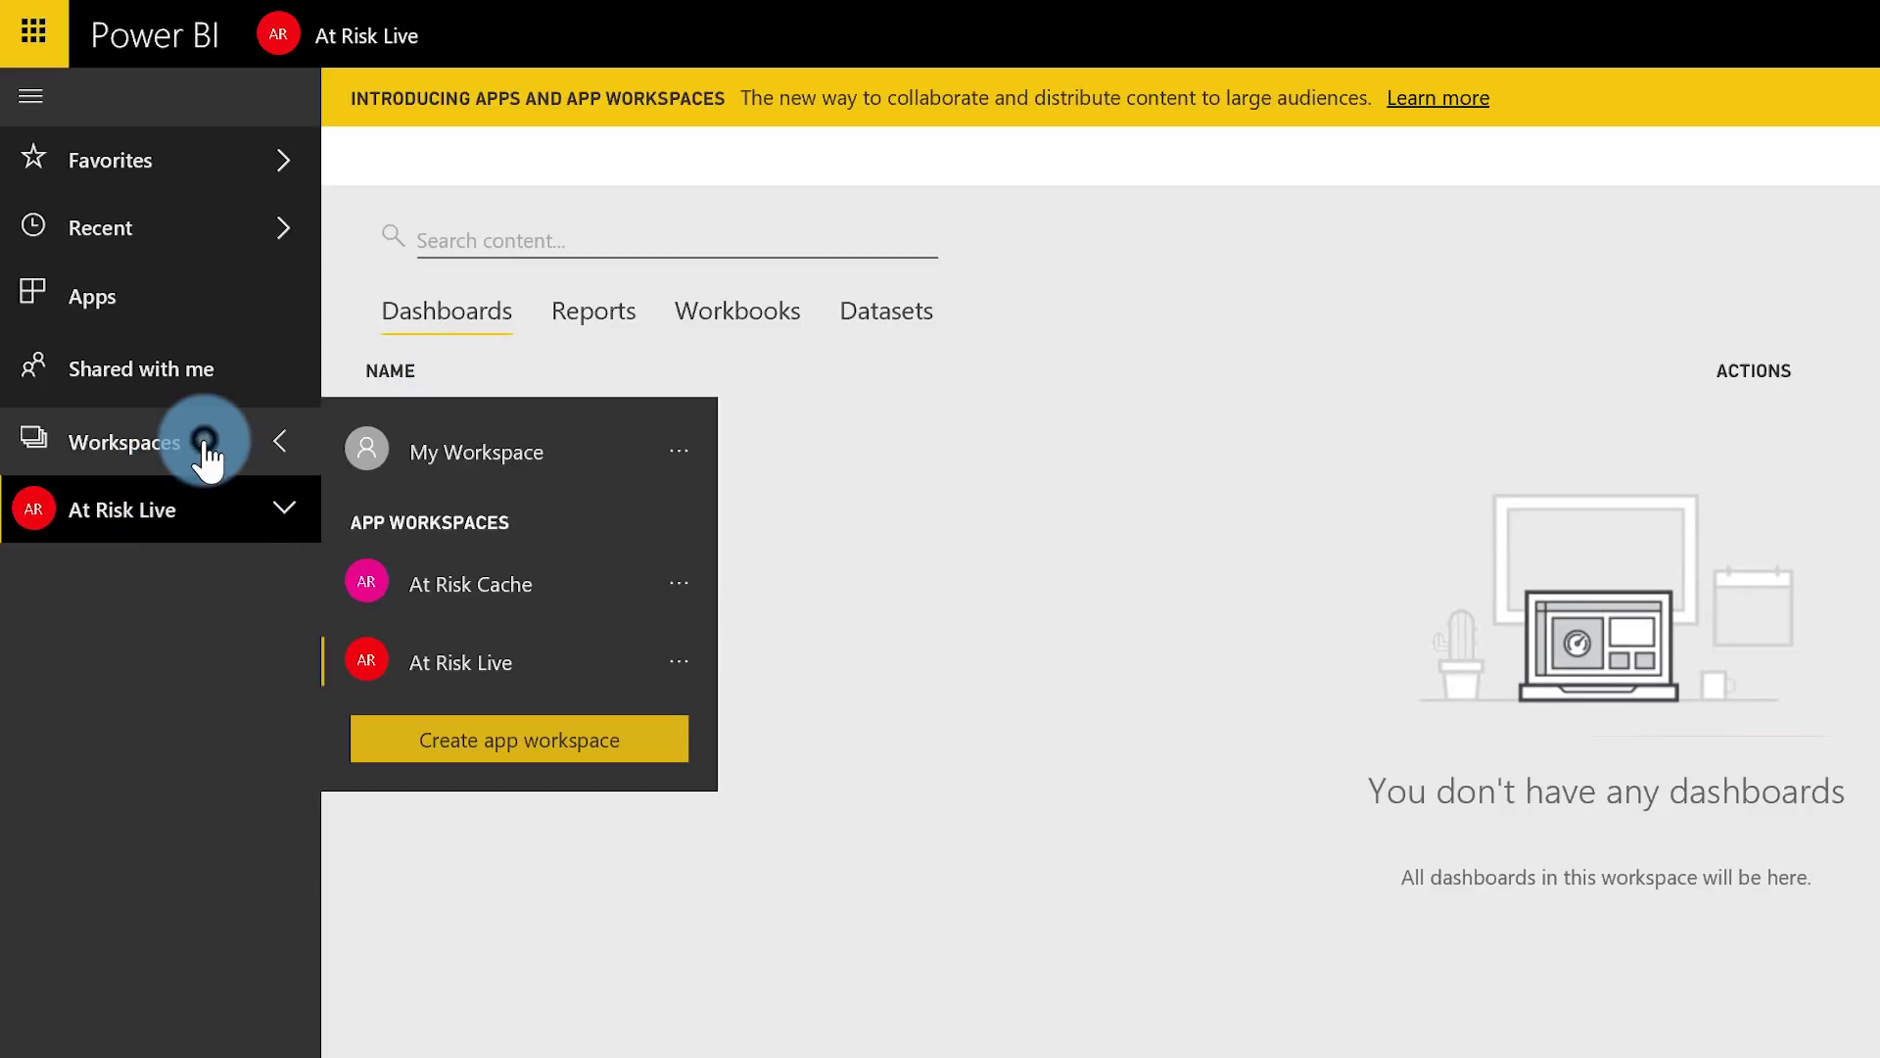
{"action": "left_click", "coordinate": [471, 588]}
{"action": "left_click", "coordinate": [578, 312]}
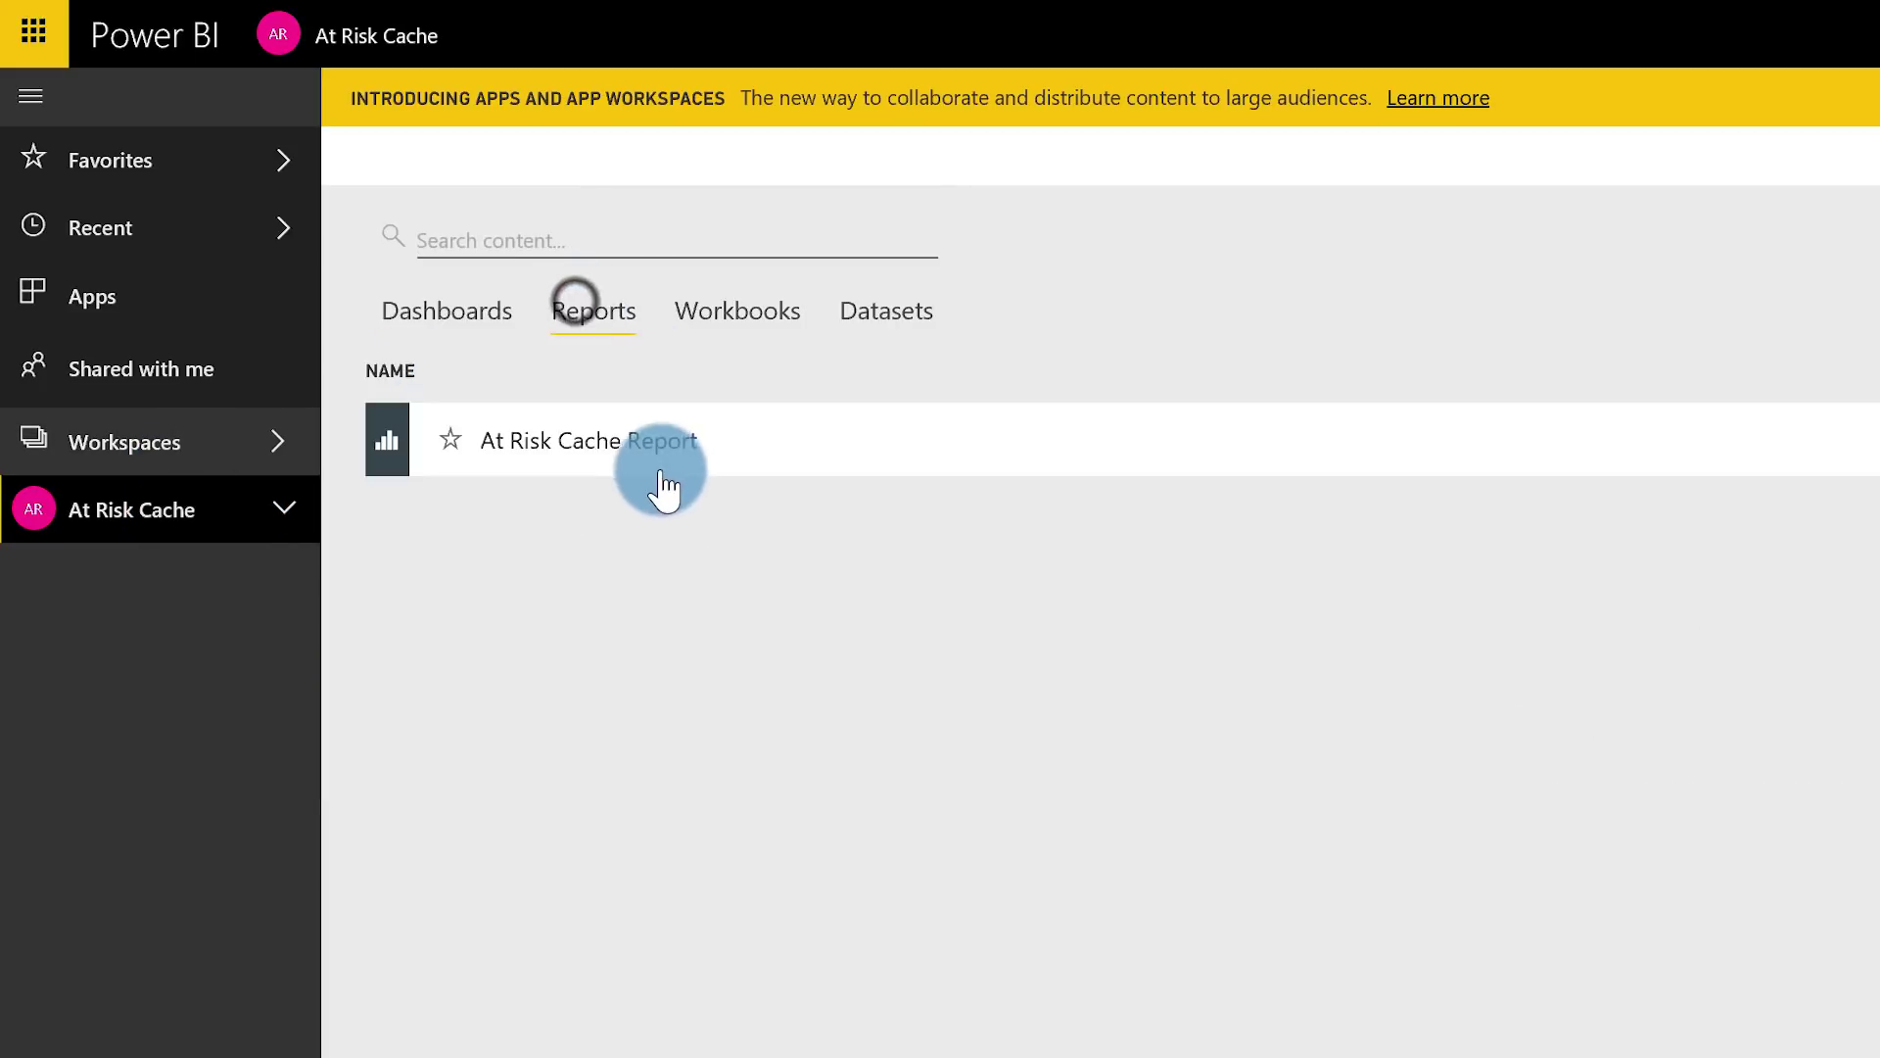
{"action": "left_click", "coordinate": [611, 440]}
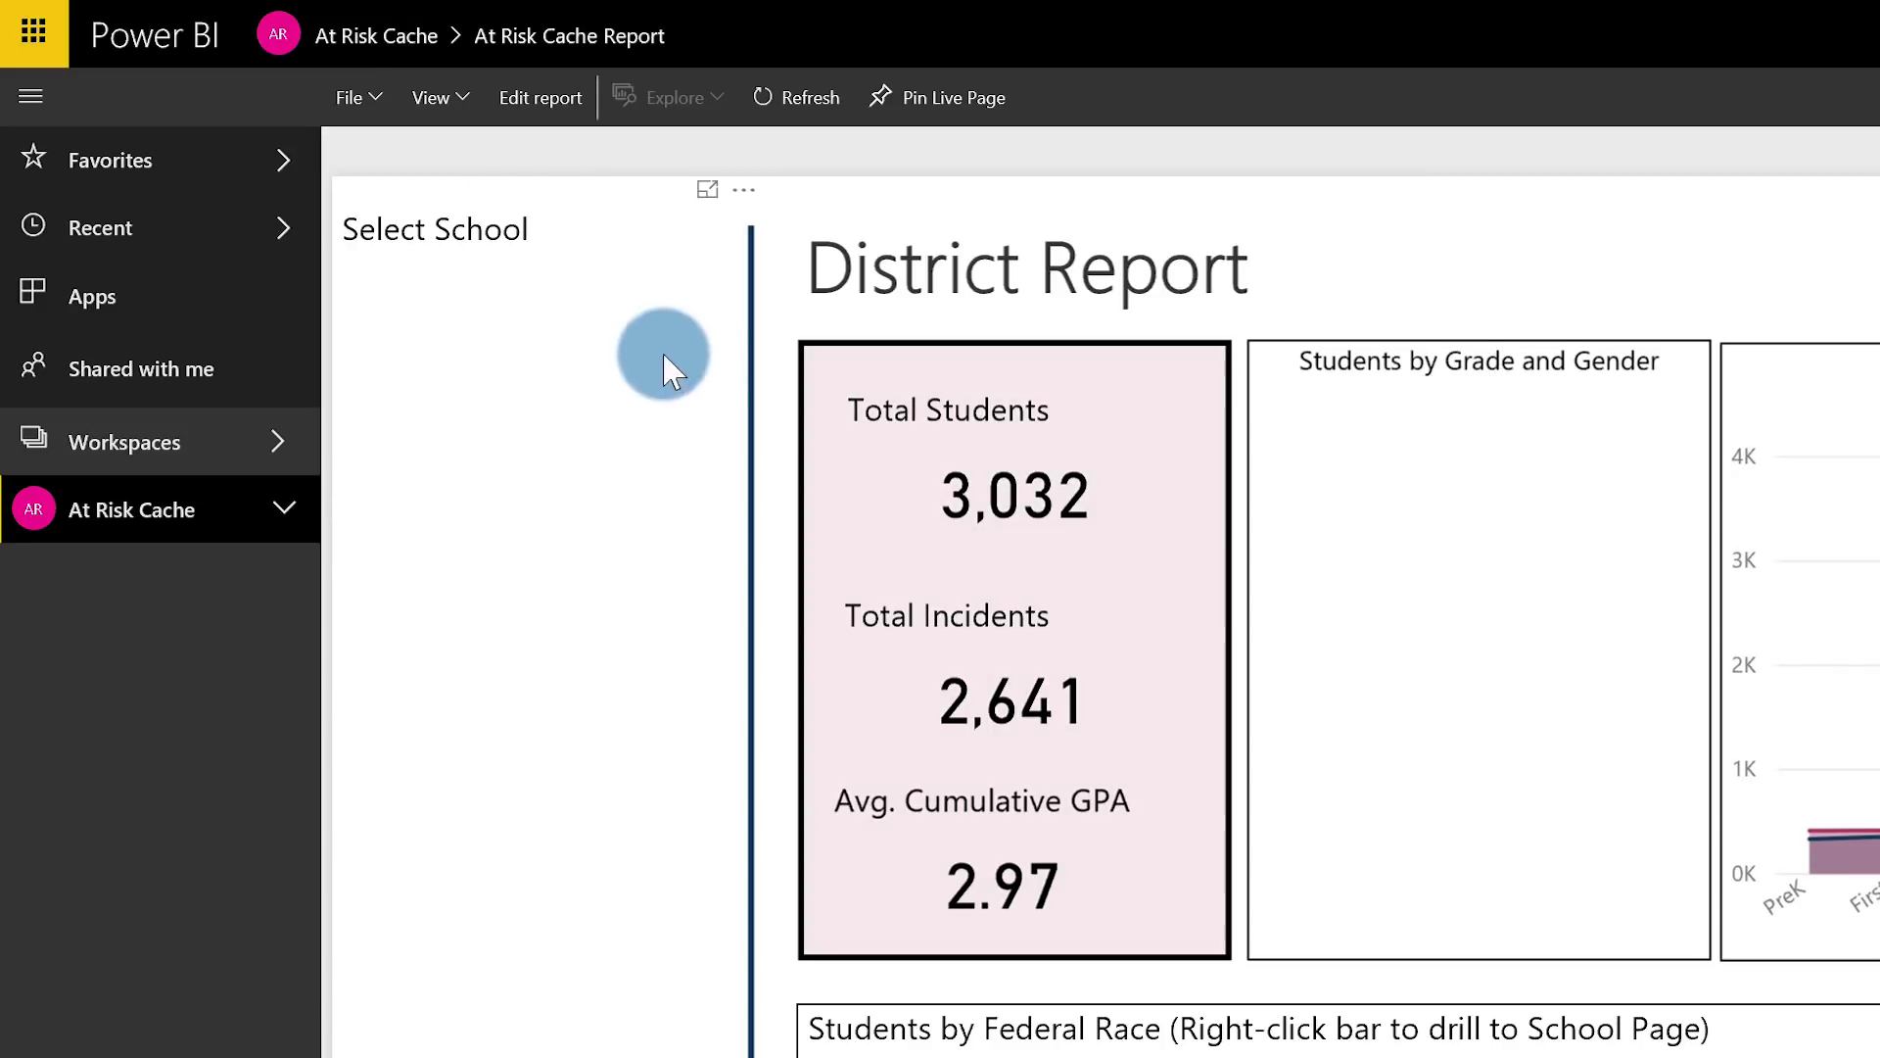
Open the settings of the report's related dataset and expand the gateway connection section
{"action": "left_click", "coordinate": [1649, 126]}
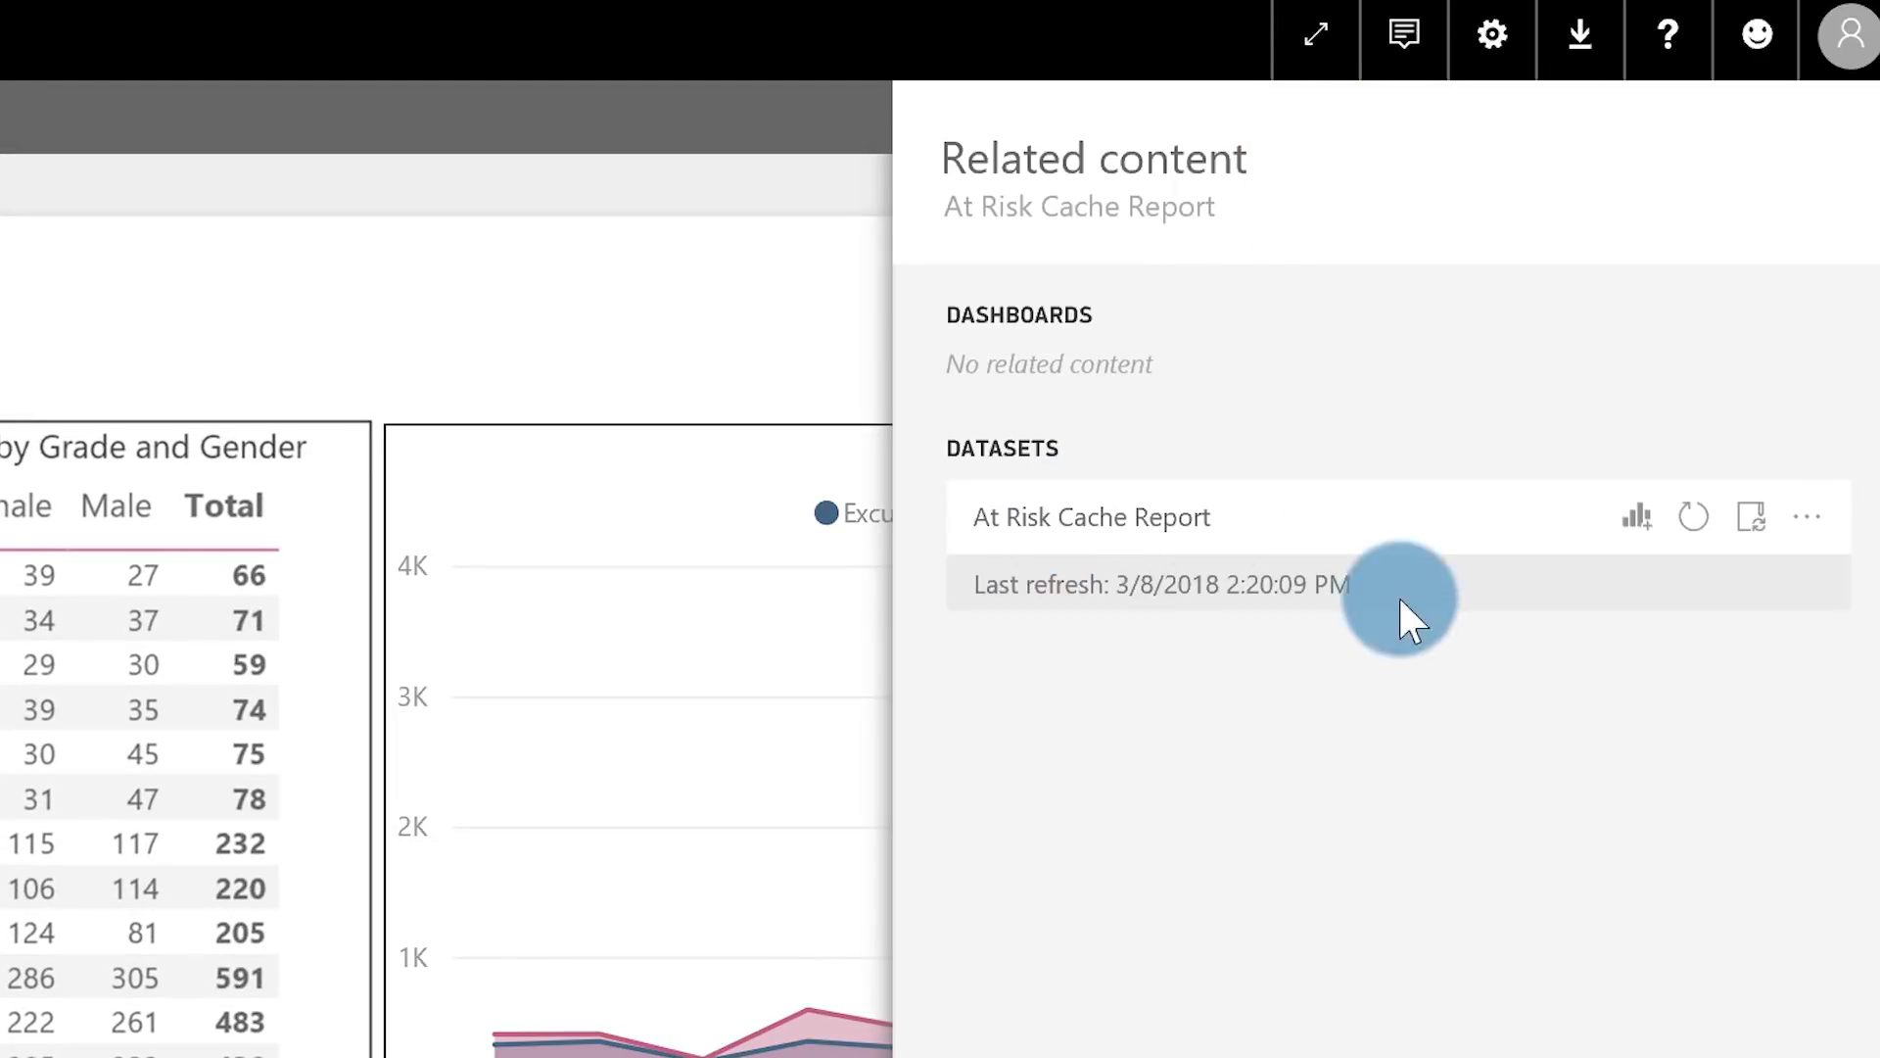
{"action": "left_click", "coordinate": [1804, 519]}
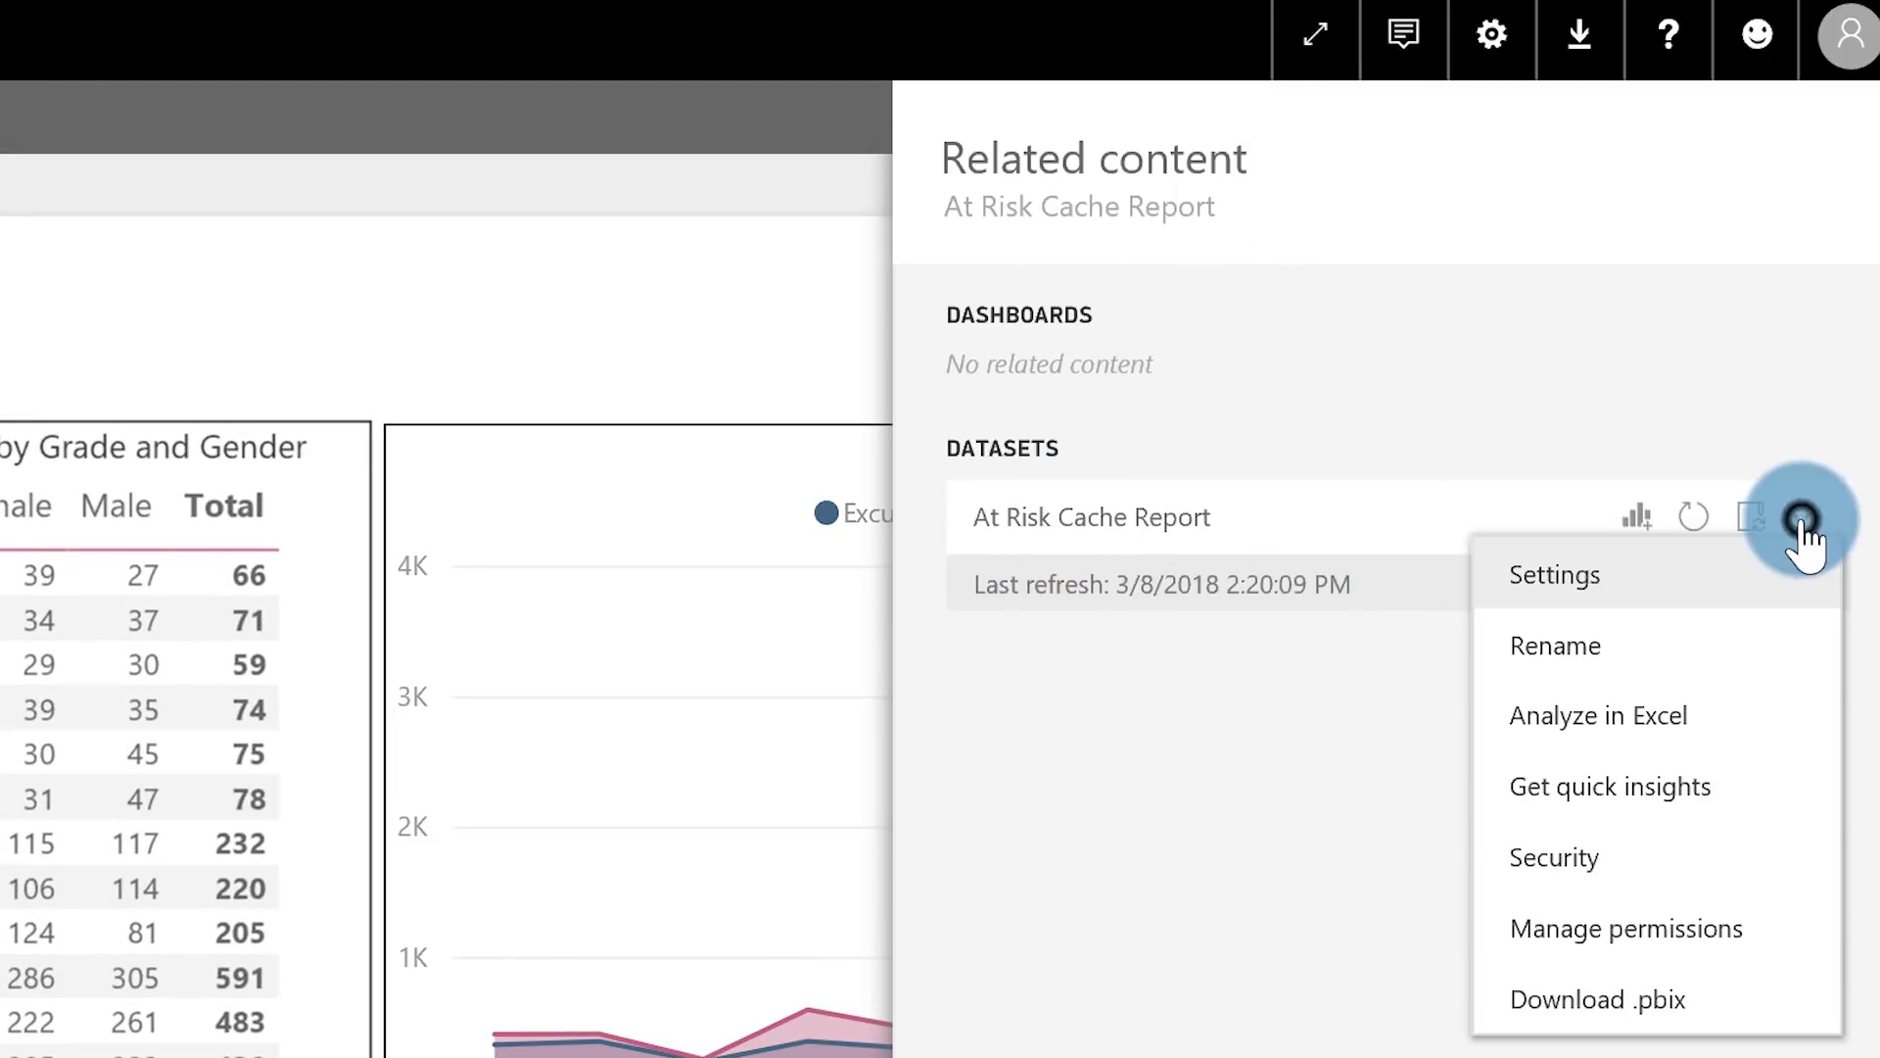
{"action": "left_click", "coordinate": [1586, 574]}
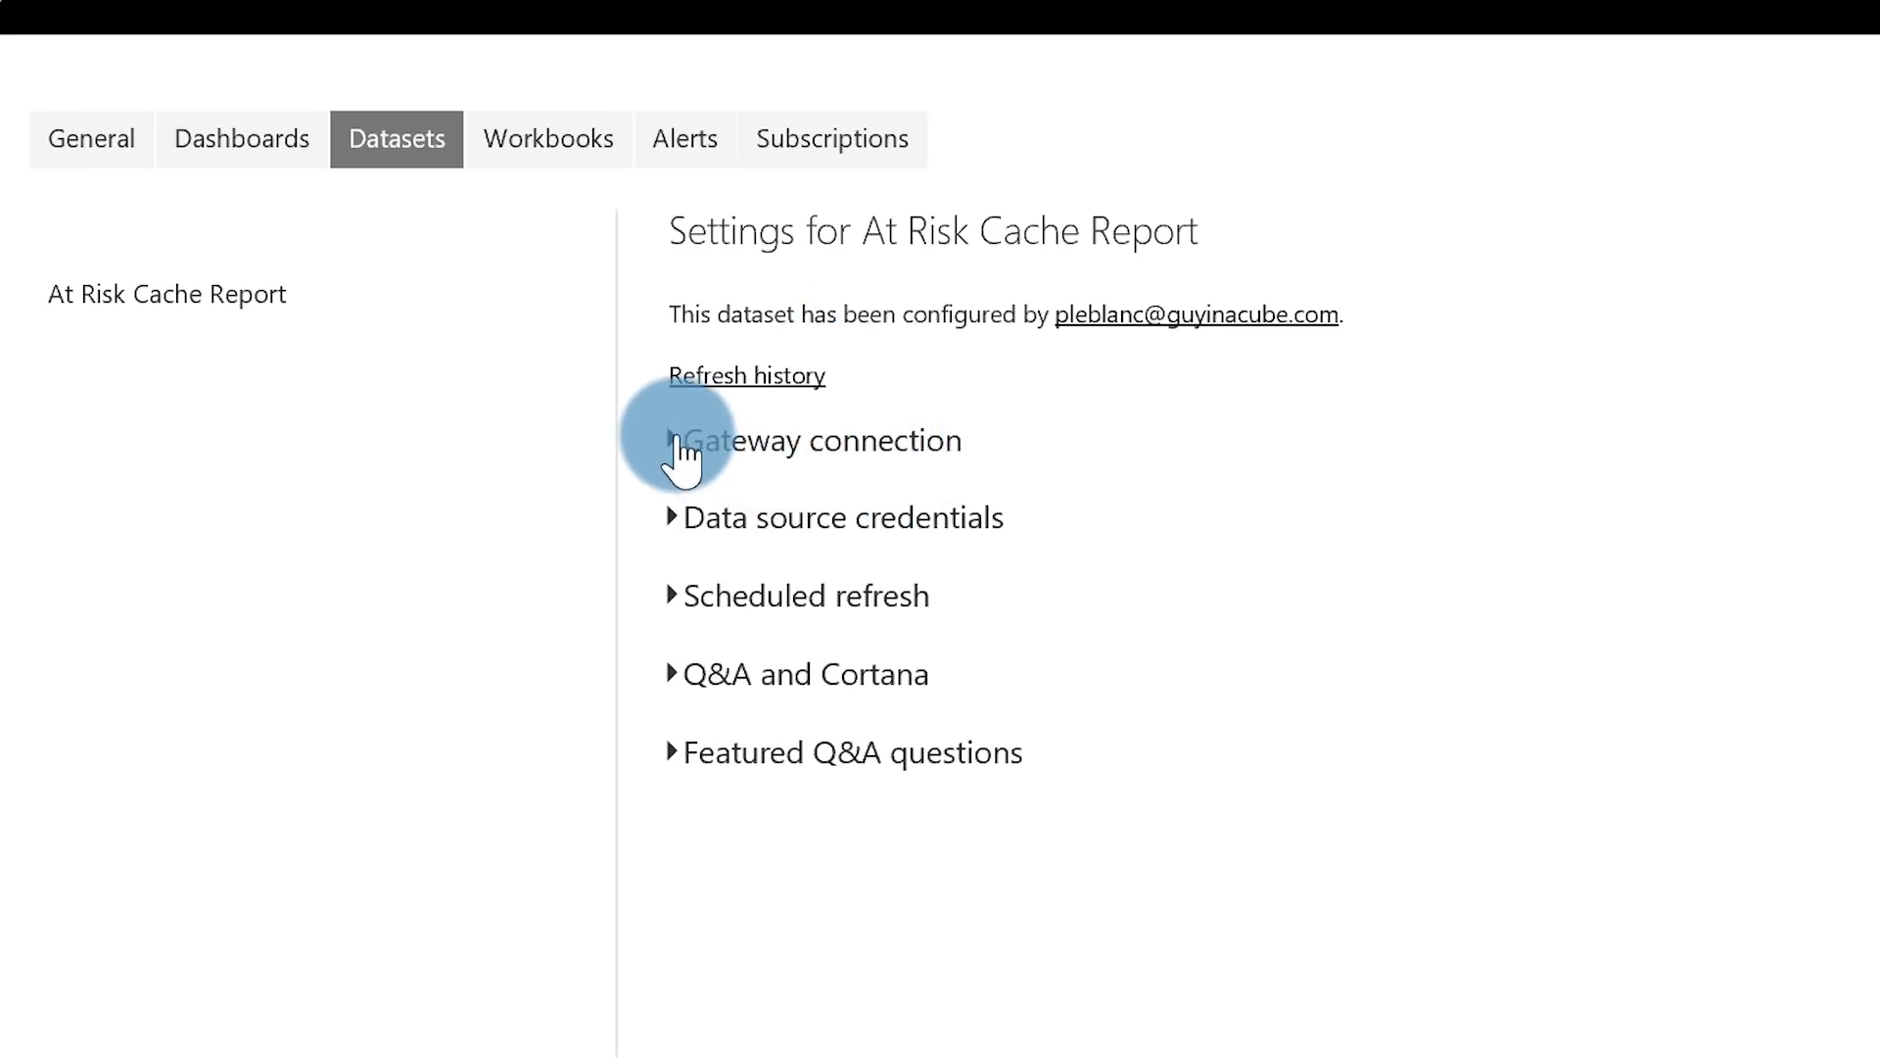
{"action": "left_click", "coordinate": [682, 445]}
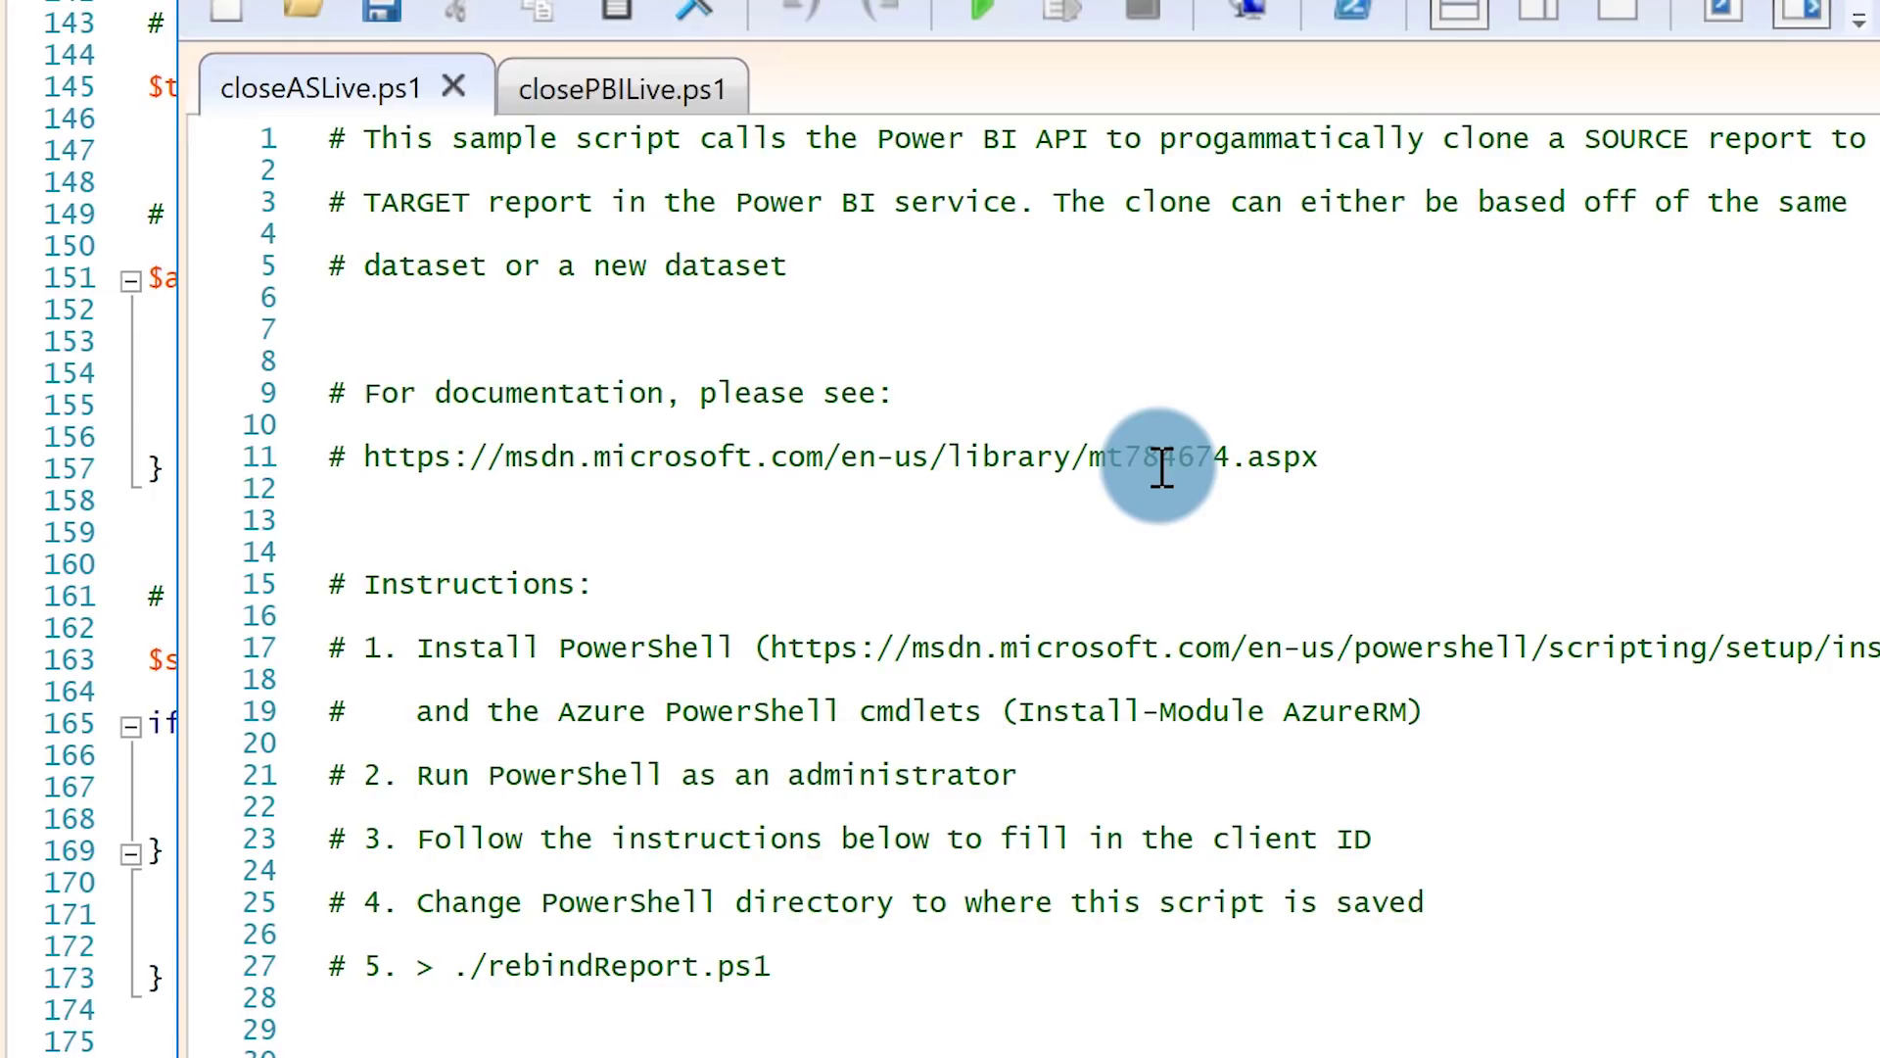
Read the instructions in the closeASLive.ps1 script, and reopen the At Risk Cache Report in the Power BI service
{"action": "scroll", "coordinate": [1166, 470], "scroll_direction": "down", "scroll_amount": 4}
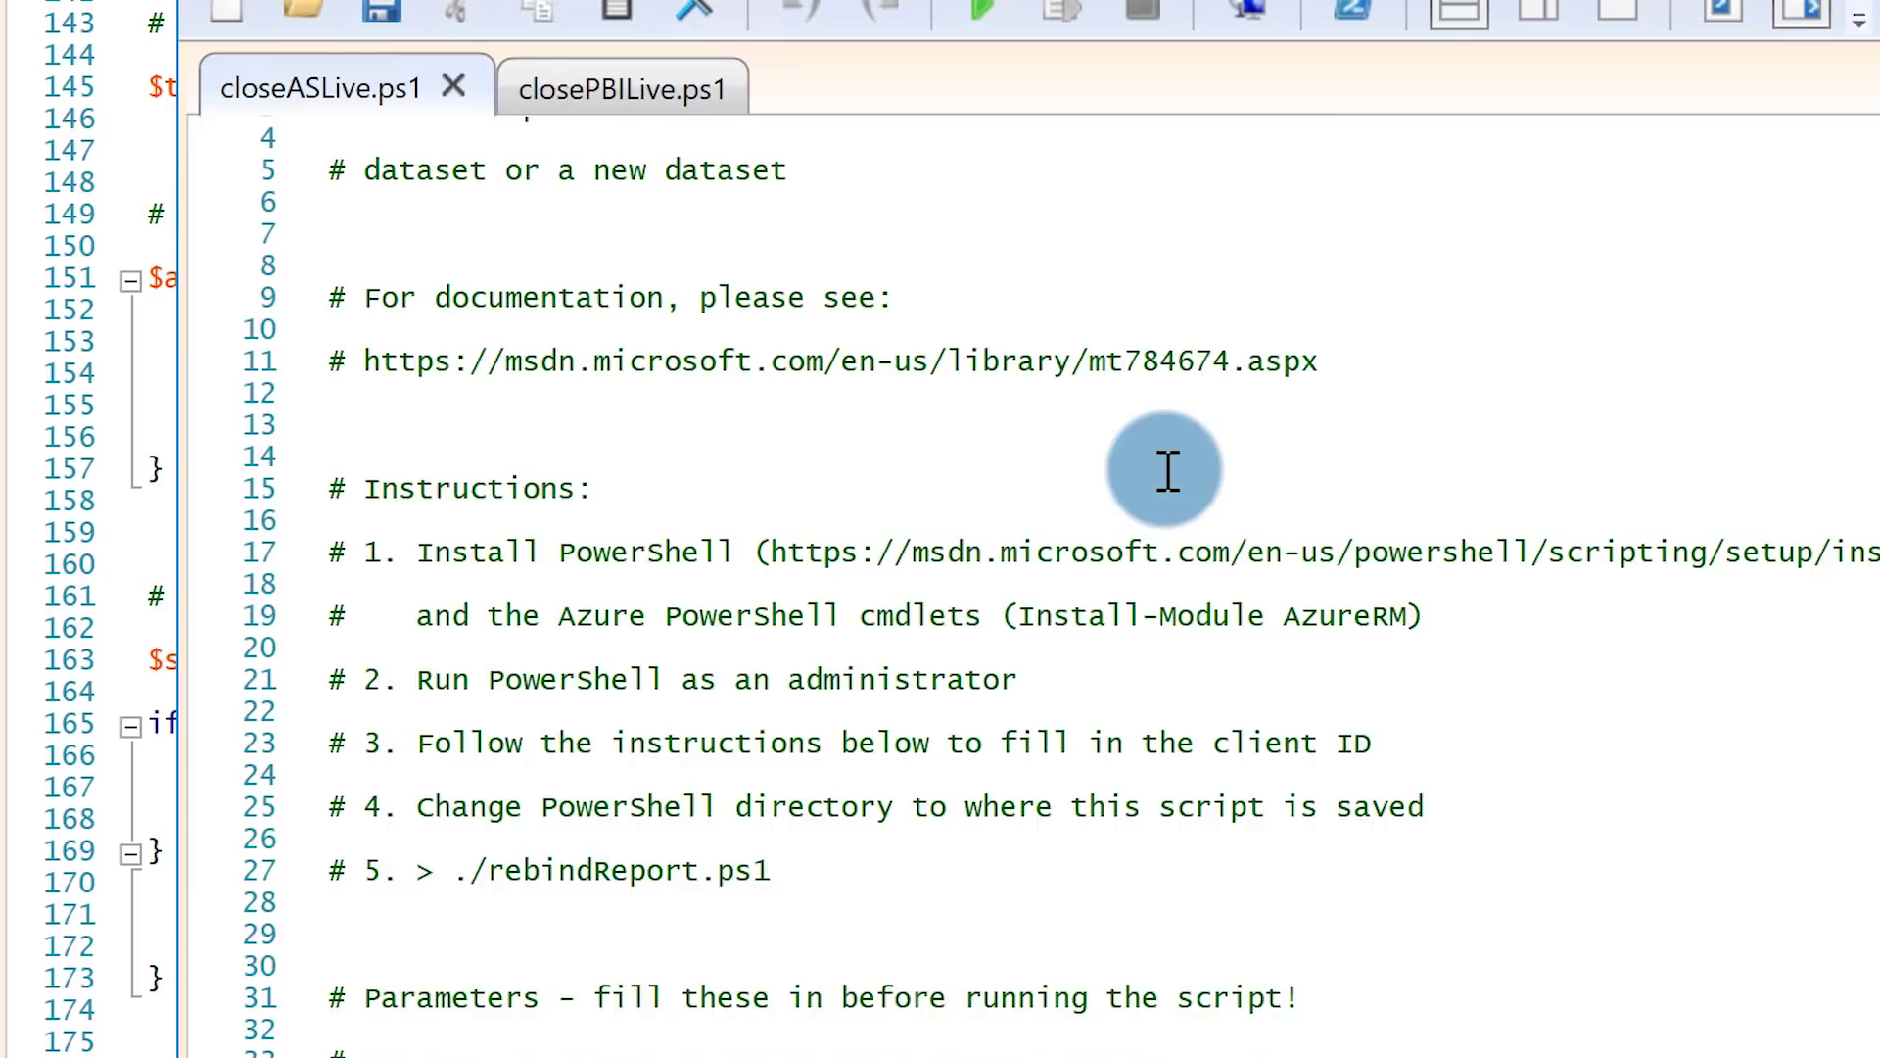
{"action": "scroll", "coordinate": [1174, 647], "scroll_direction": "down", "scroll_amount": 3}
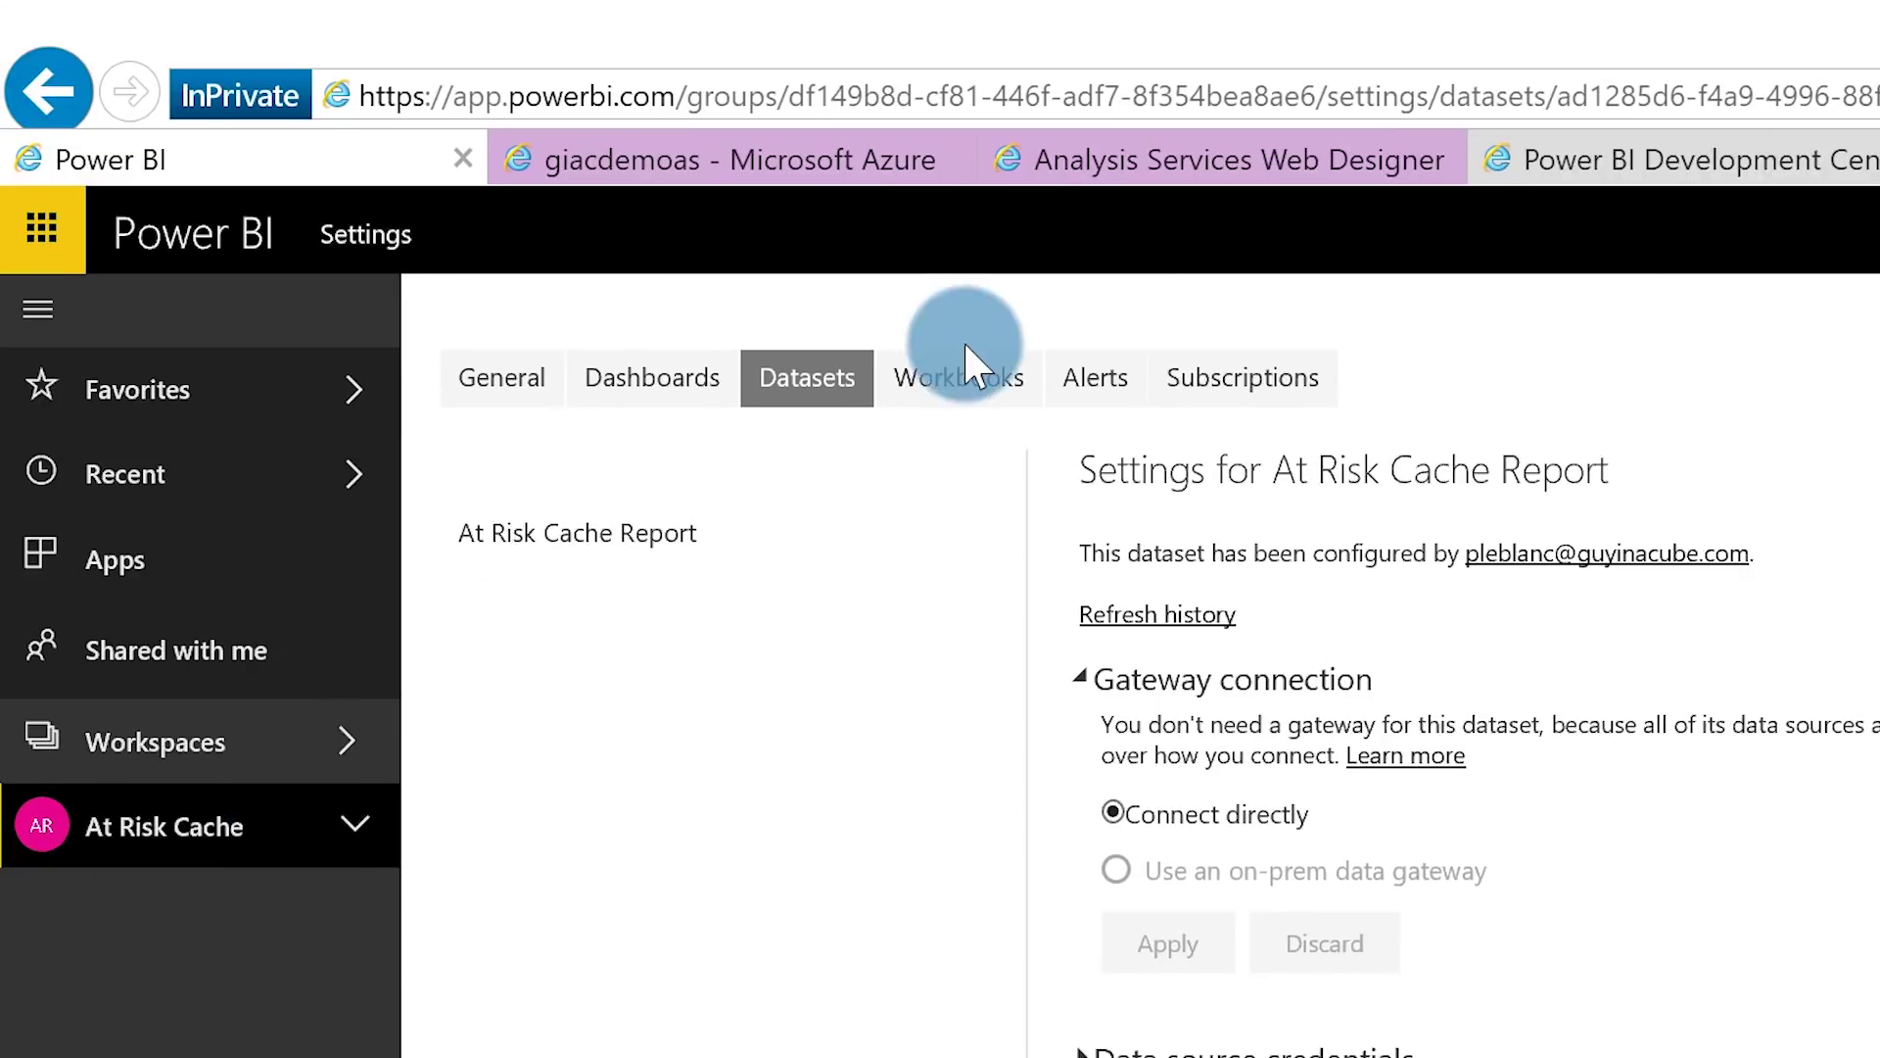
{"action": "left_click", "coordinate": [524, 382]}
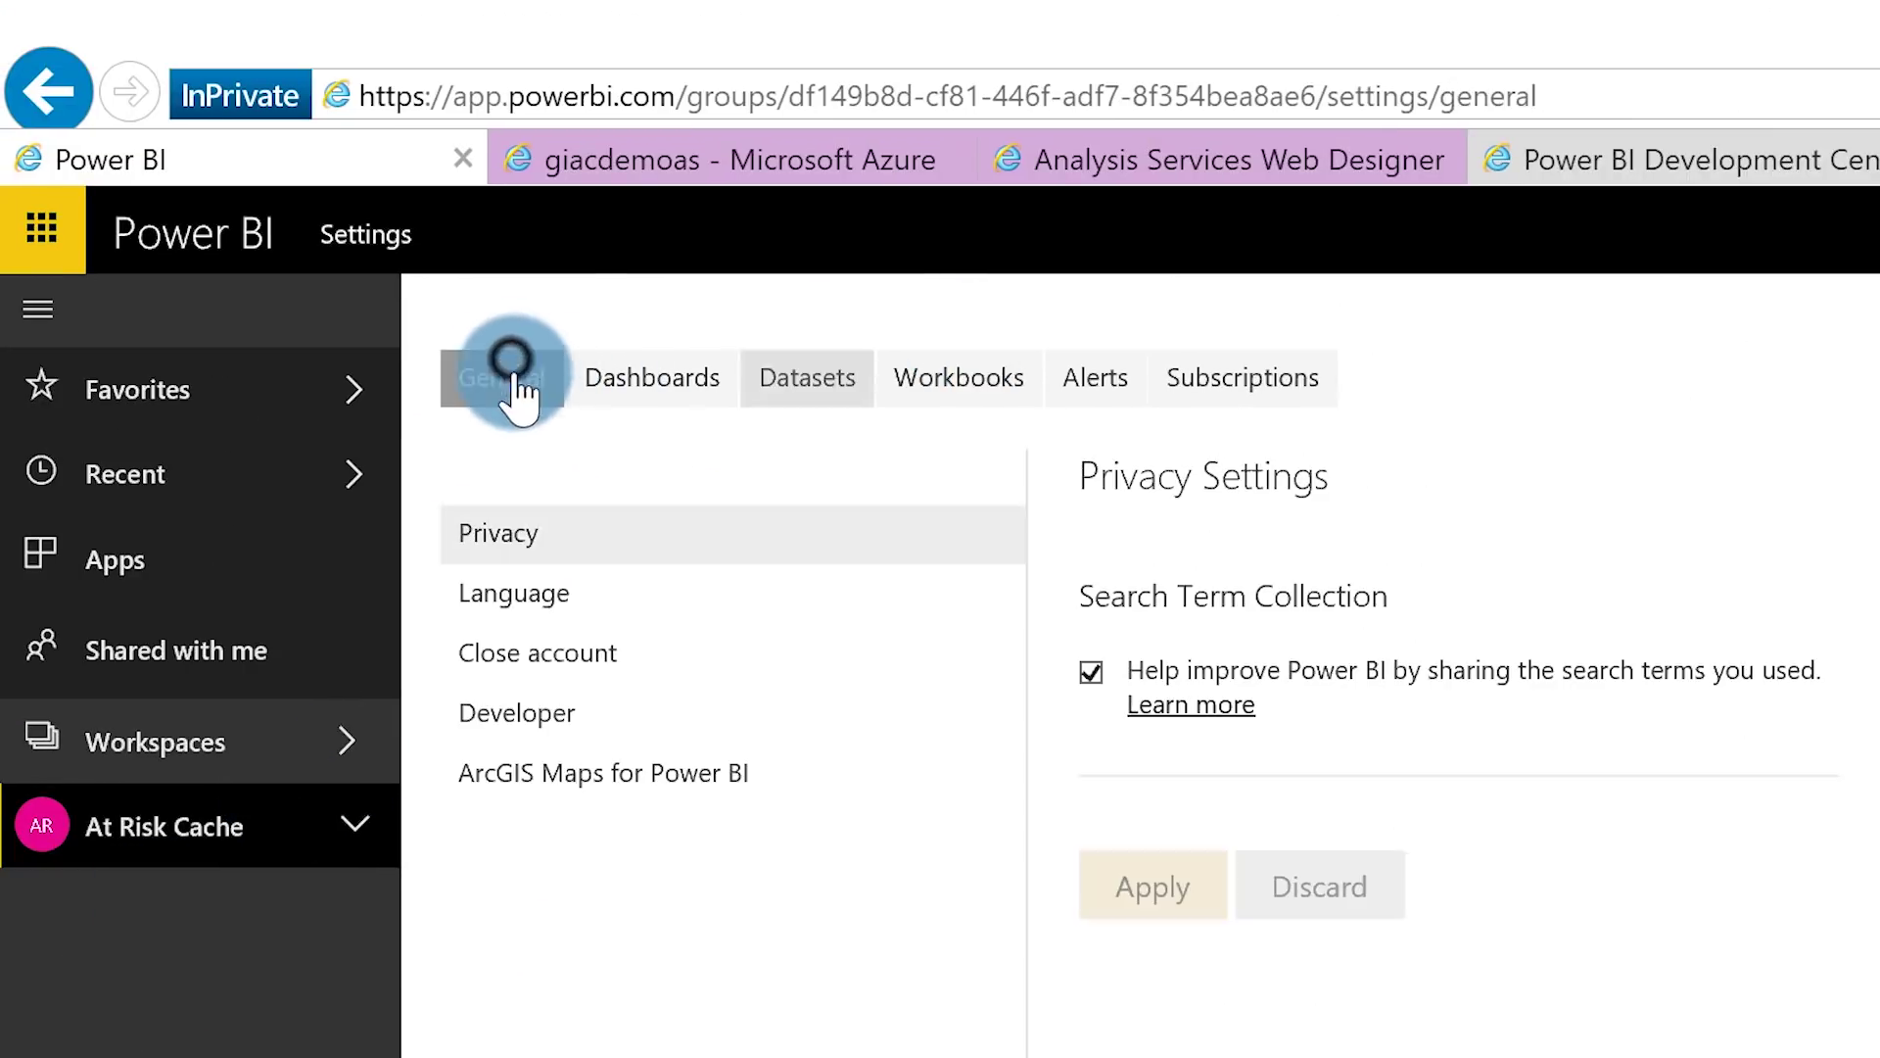
{"action": "left_click", "coordinate": [279, 818]}
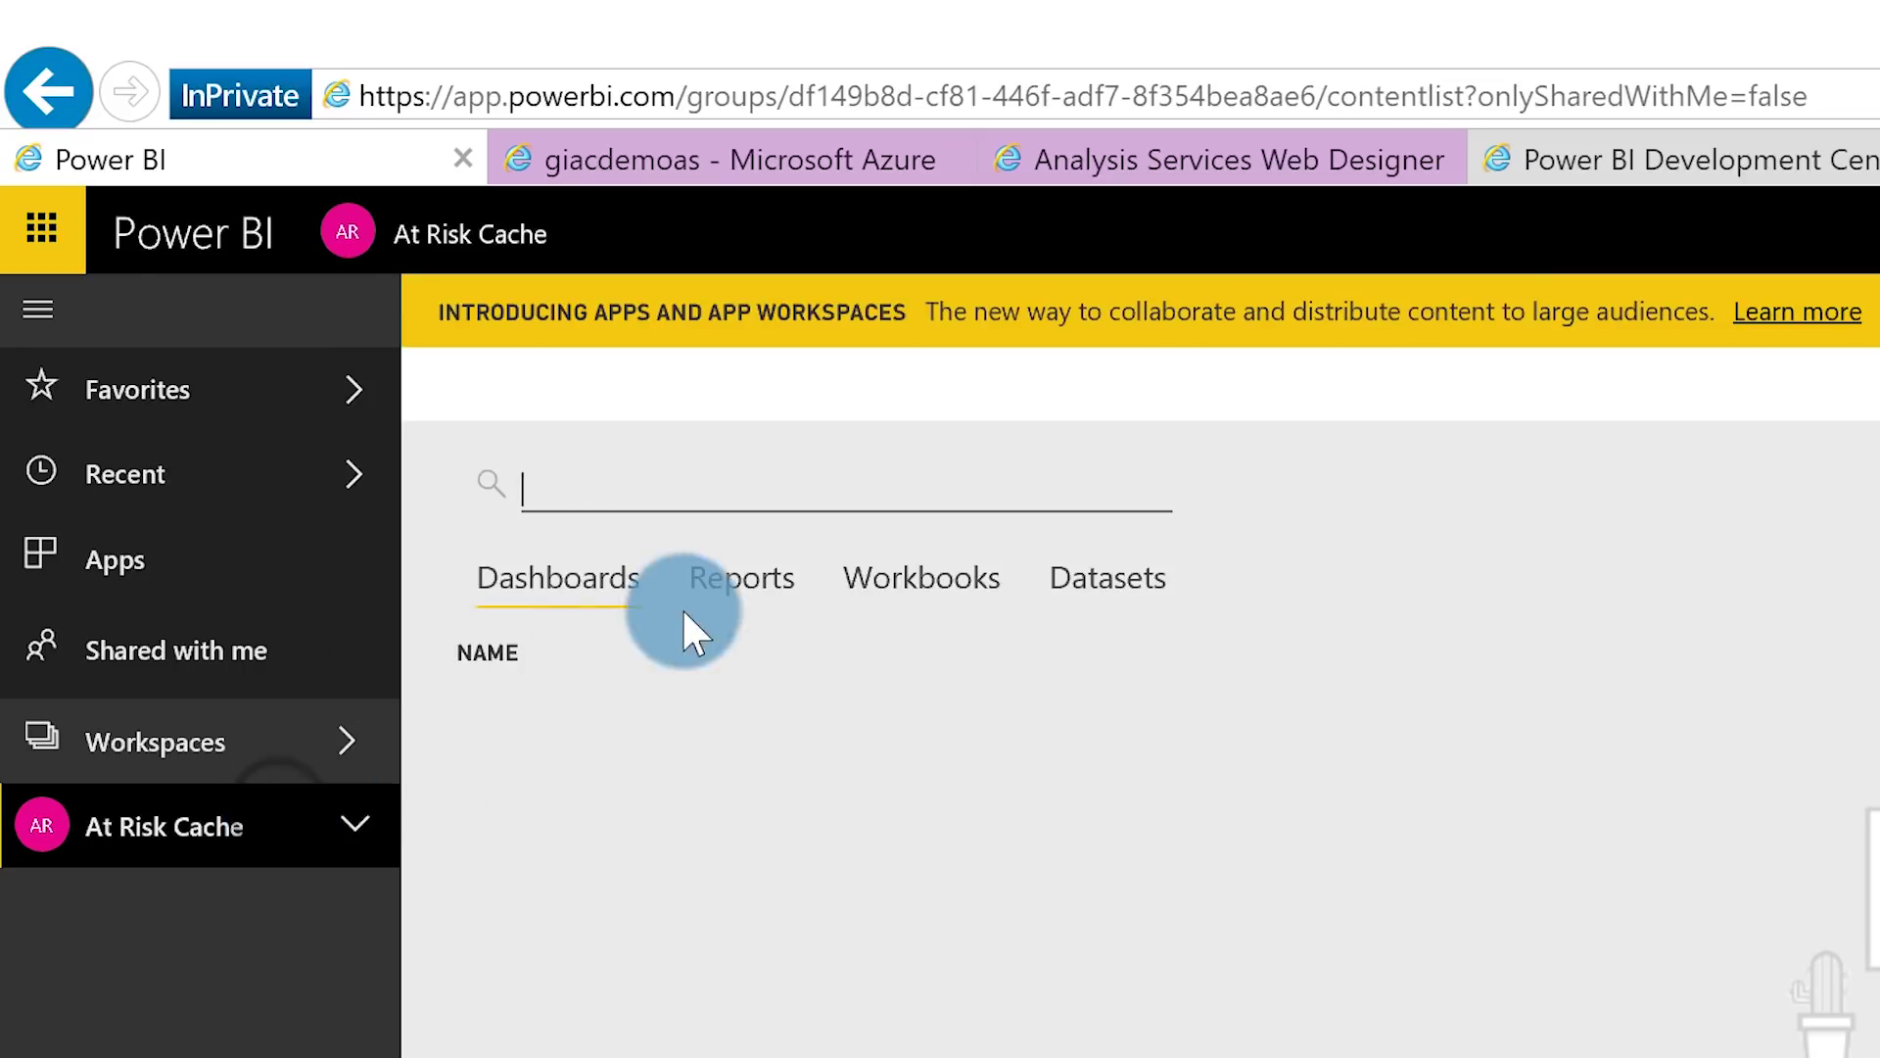
{"action": "left_click", "coordinate": [737, 583]}
{"action": "left_click", "coordinate": [708, 756]}
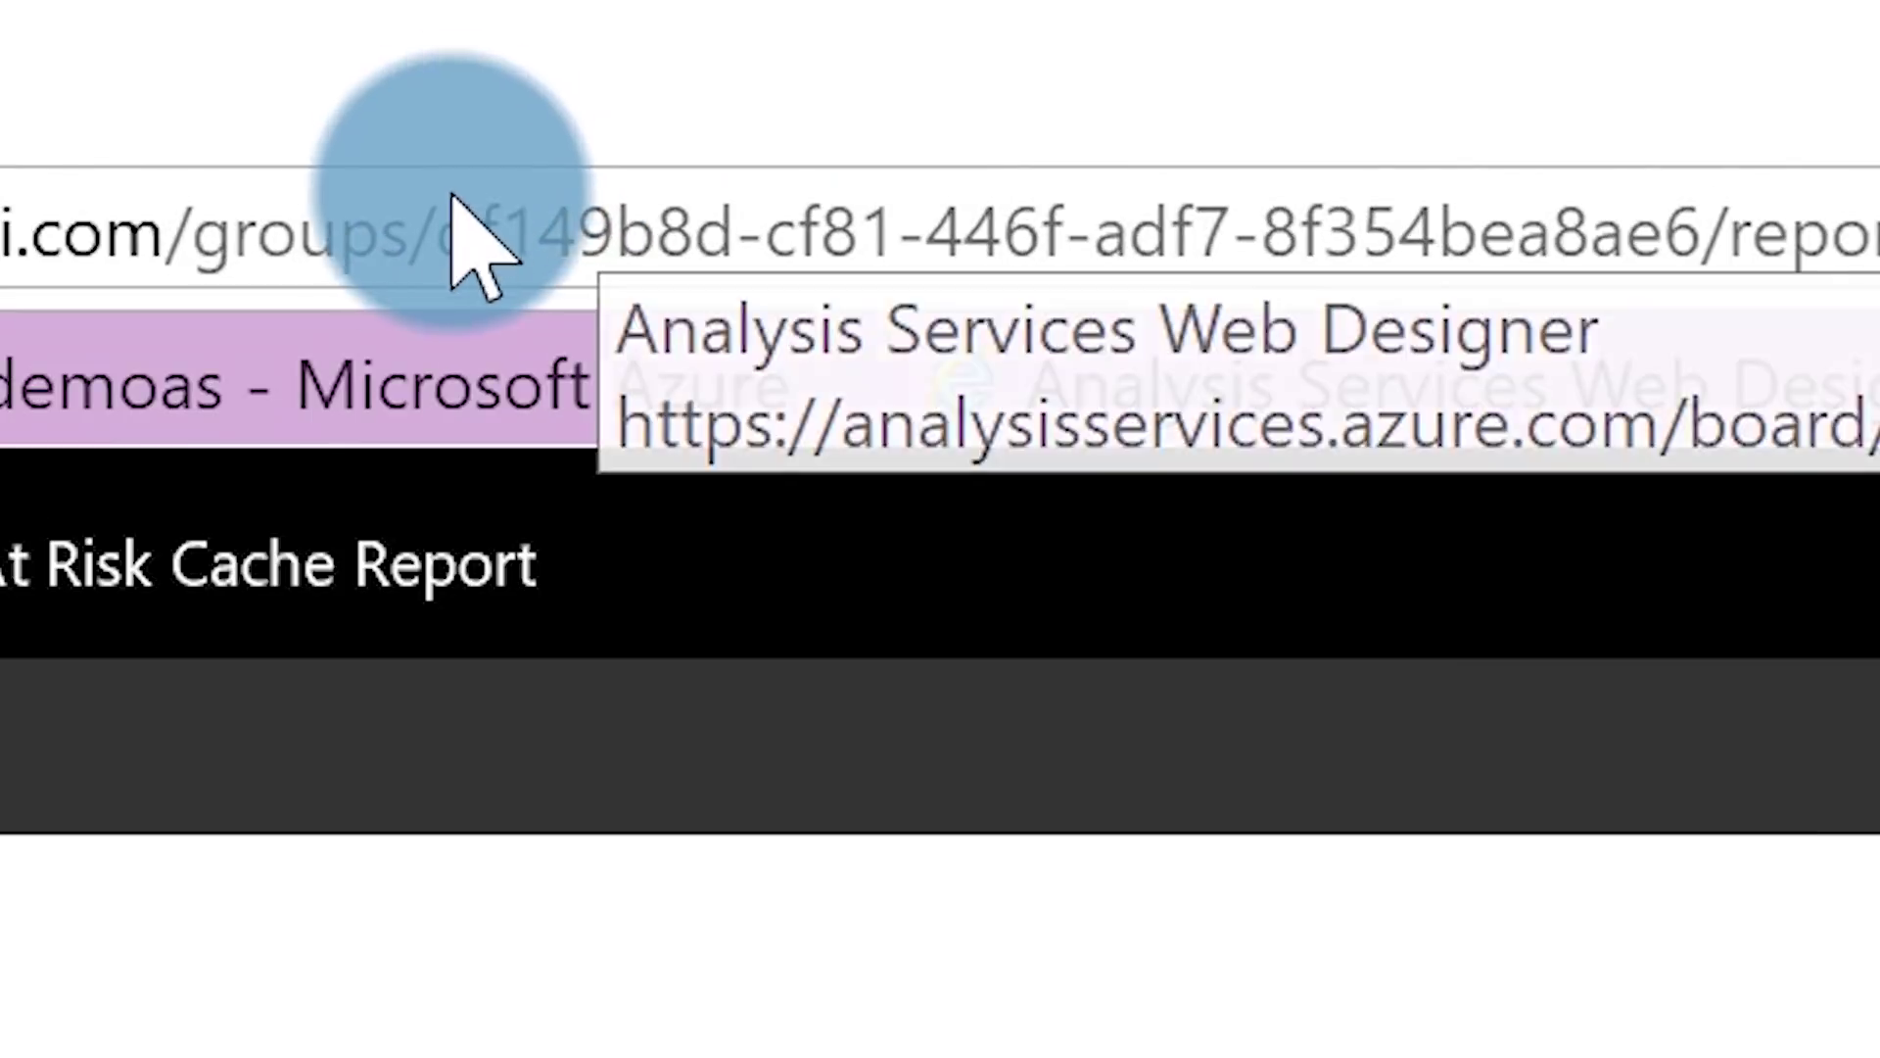
Copy the group ID from the report's URL, switch to PowerShell ISE and select the $sourceReportGroupId value in closeASLive.ps1
{"action": "left_click", "coordinate": [727, 117]}
{"action": "left_click_drag", "start_coordinate": [720, 124], "coordinate": [830, 102]}
{"action": "left_click_drag", "start_coordinate": [644, 186], "coordinate": [1725, 225]}
{"action": "right_click", "coordinate": [1434, 219]}
{"action": "left_click", "coordinate": [599, 529]}
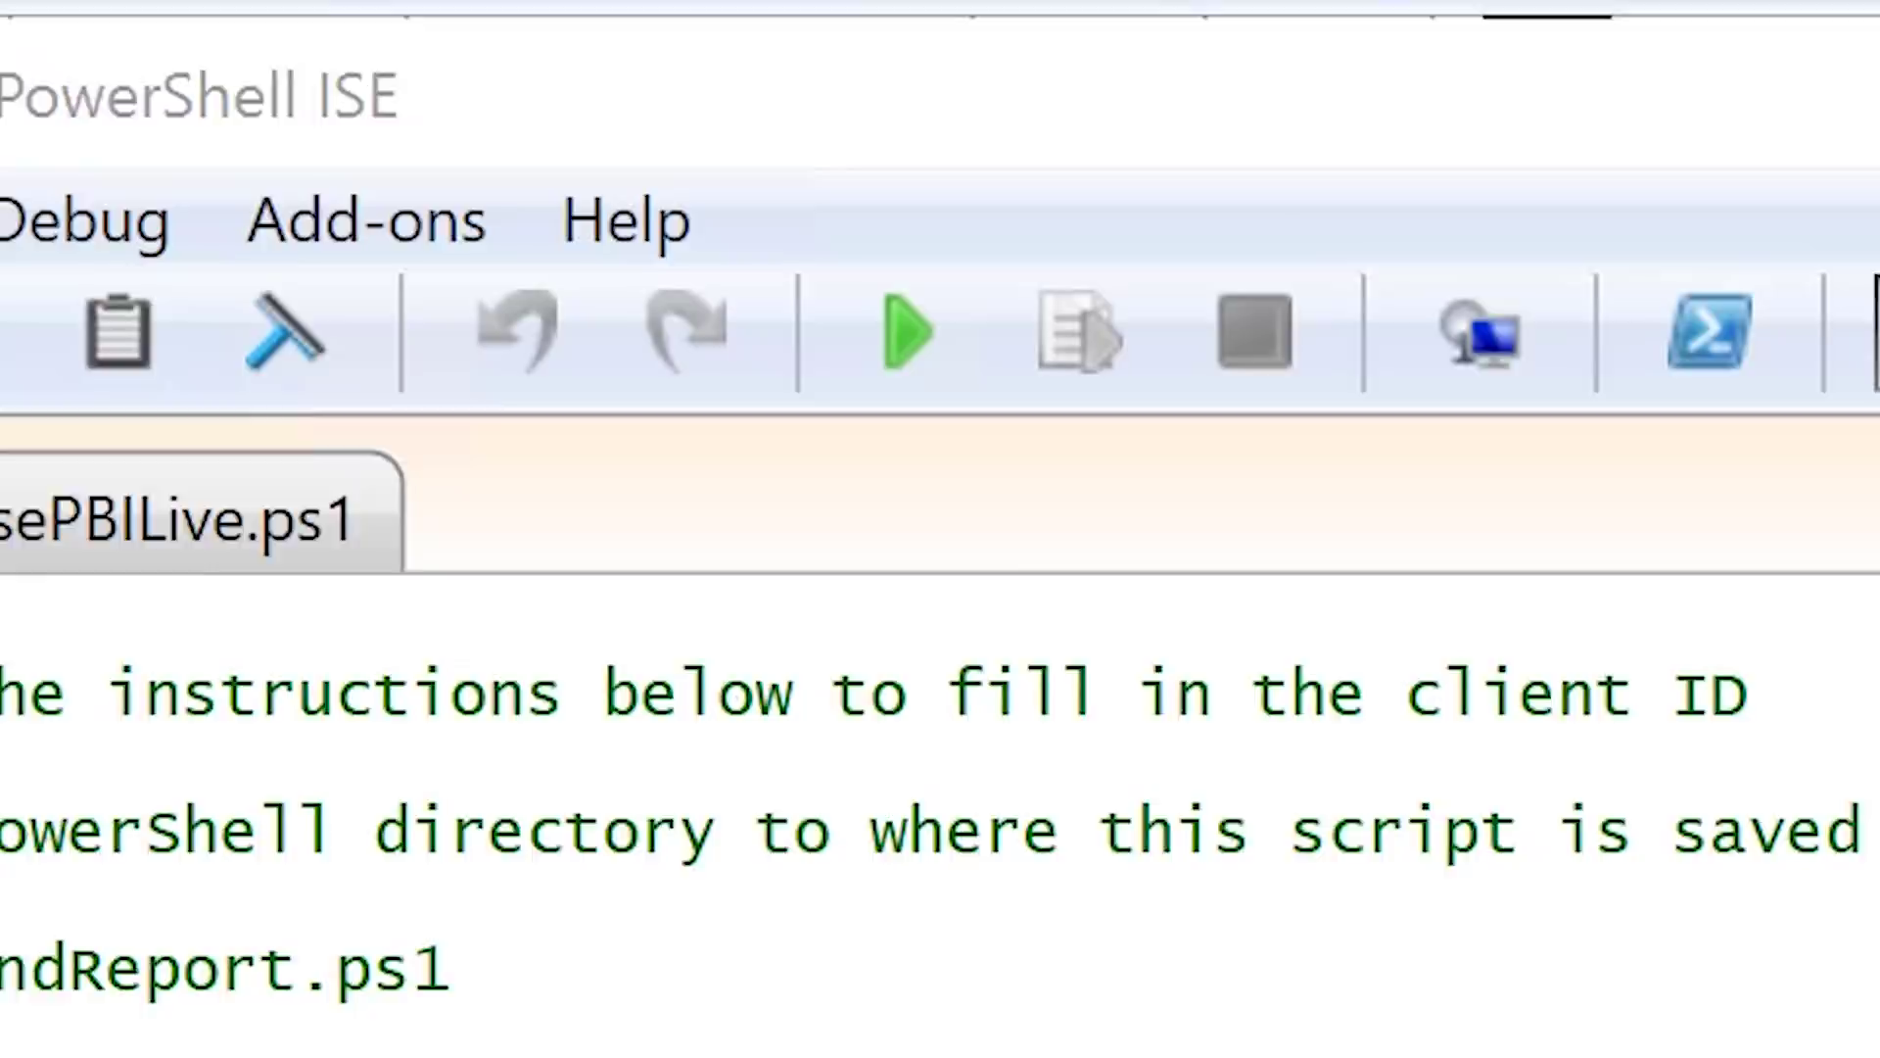
{"action": "left_click", "coordinate": [780, 490]}
{"action": "left_click_drag", "start_coordinate": [672, 477], "coordinate": [1440, 472]}
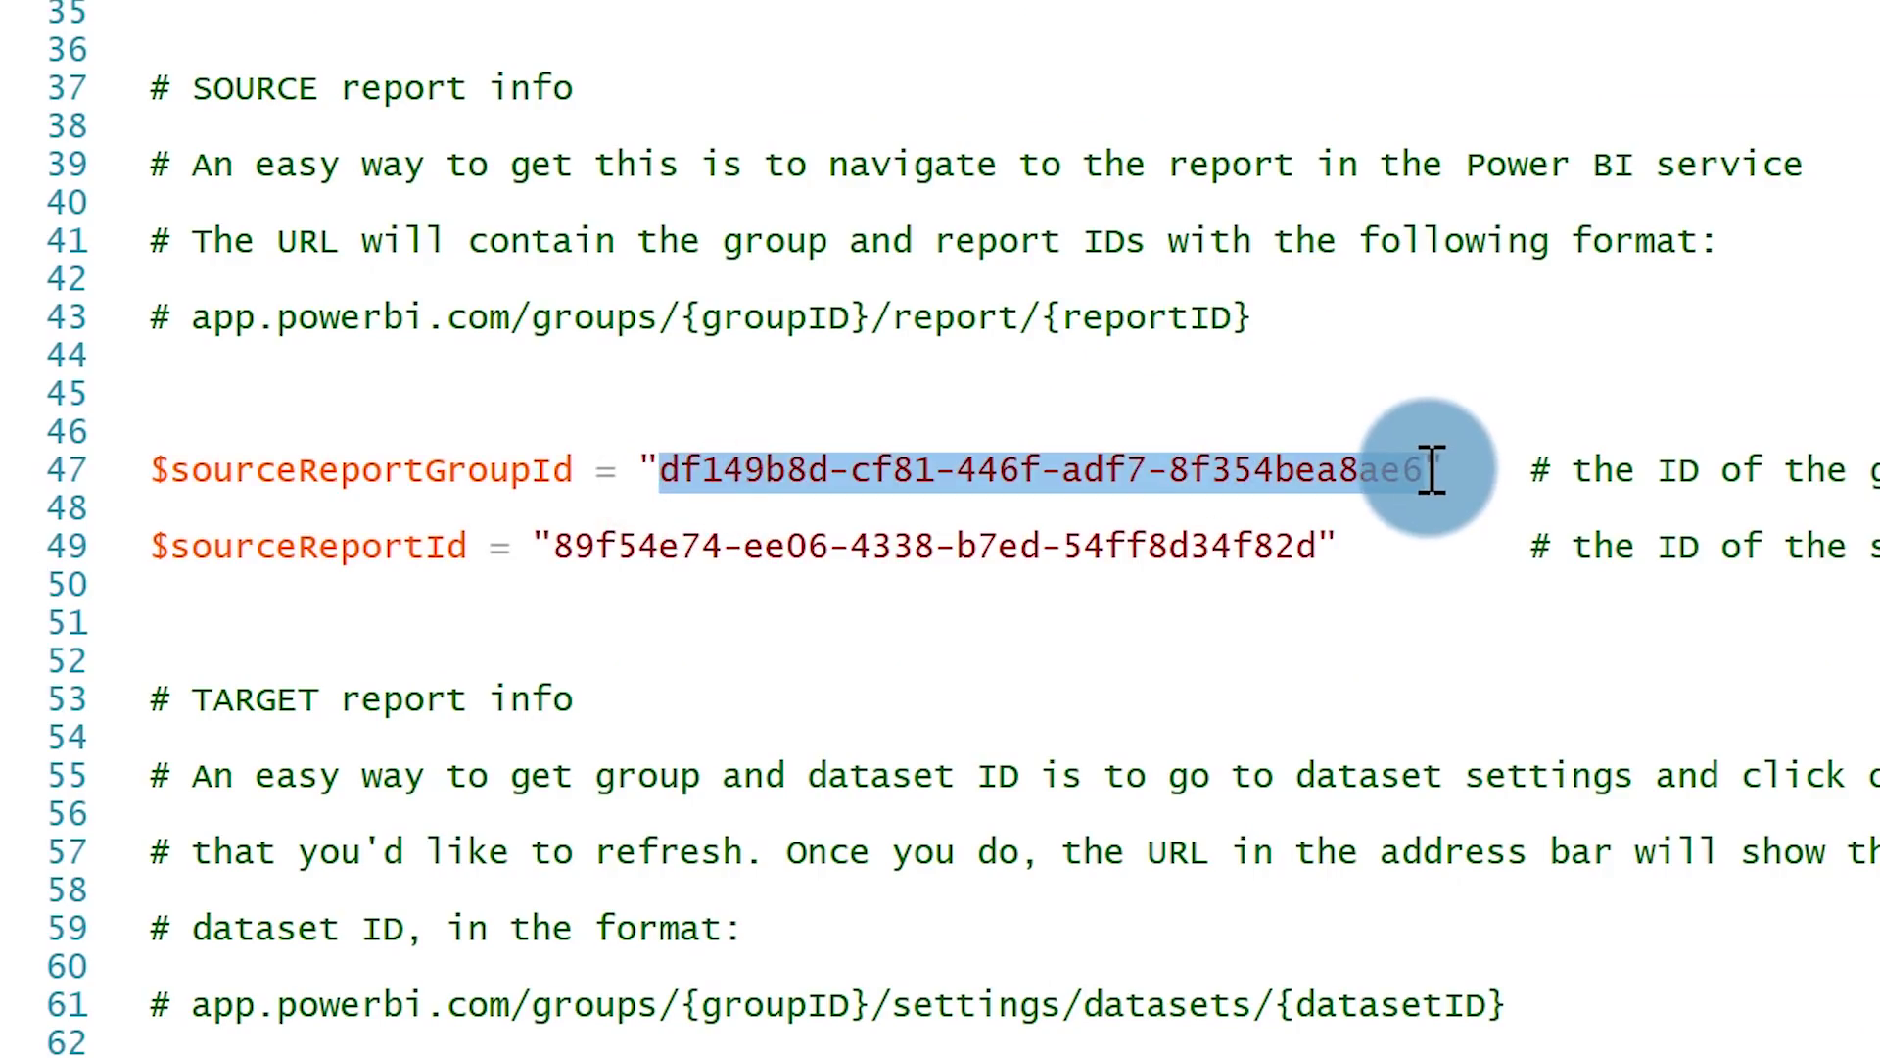
{"action": "key", "text": "Right"}
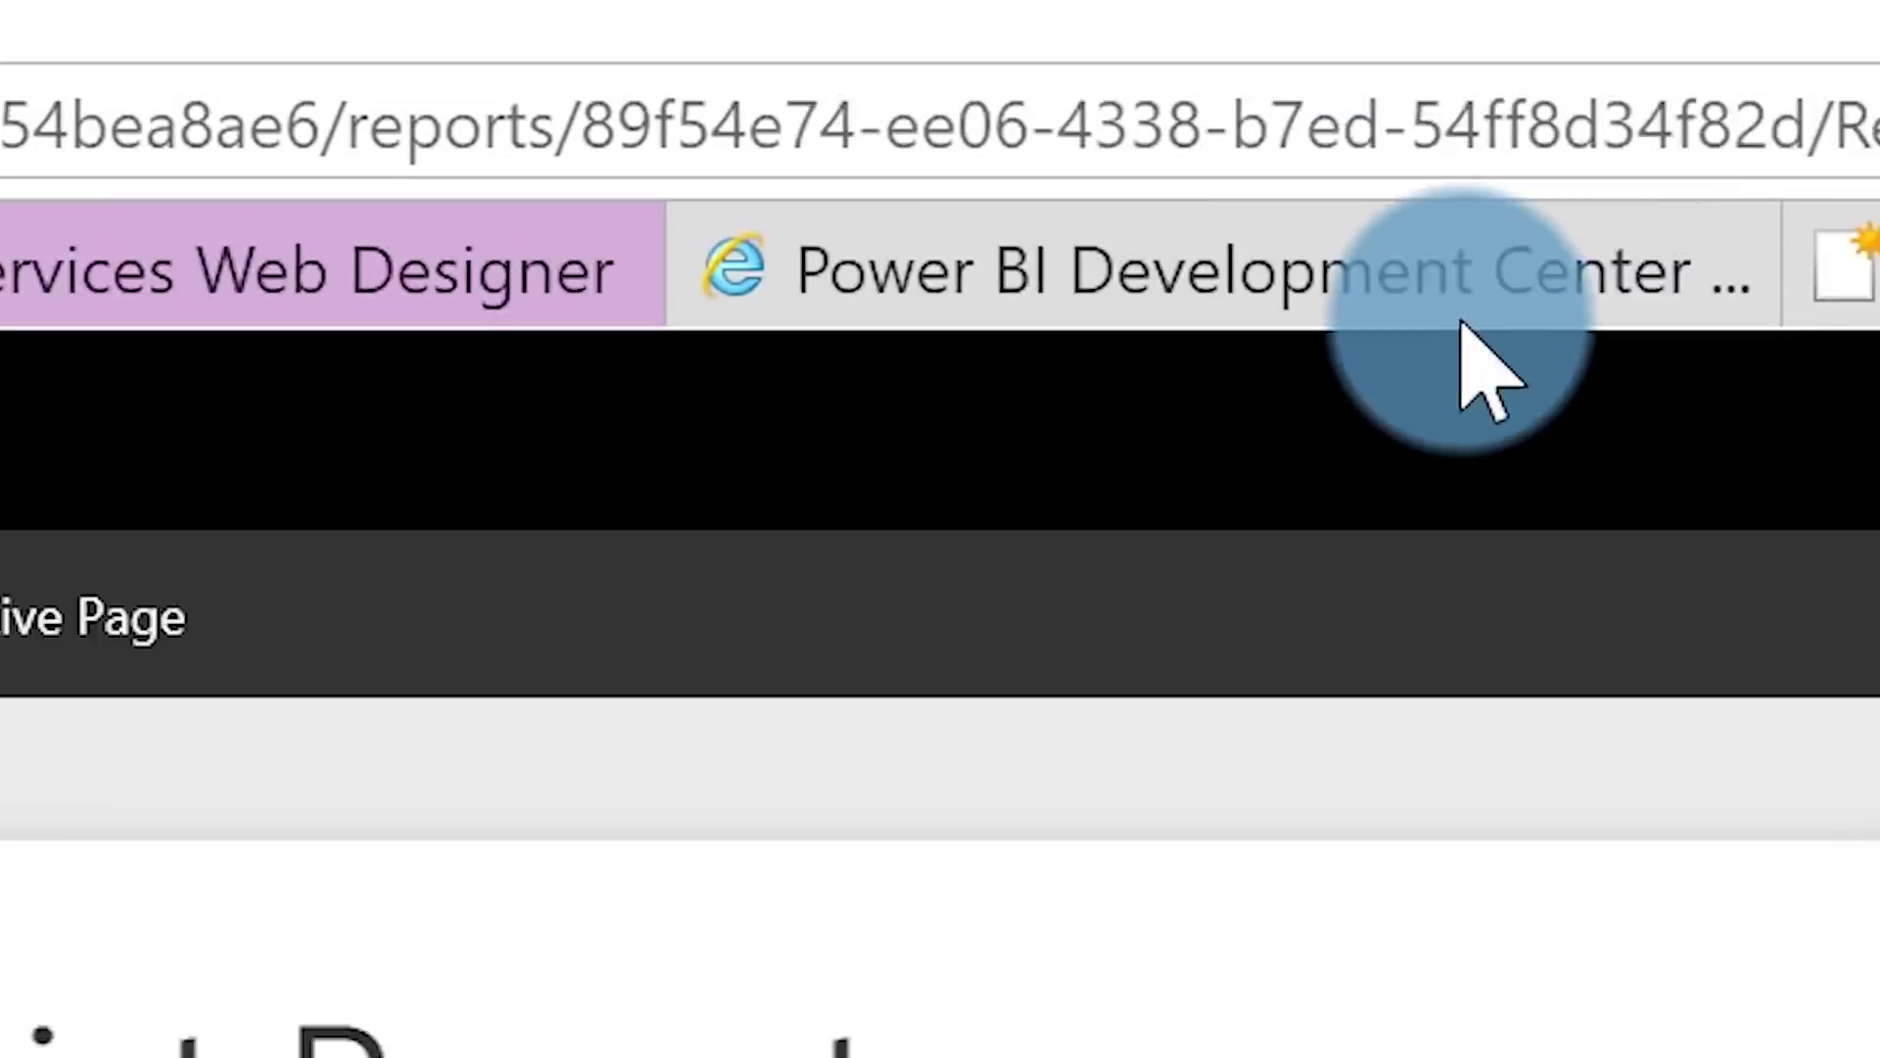
Match $sourceReportId in closeASLive.ps1 to the report ID in the URL, and set $targetDatasetId to fee79d5c-294e-4b95-b67d-3808bcd7c6db
{"action": "left_click", "coordinate": [1249, 216]}
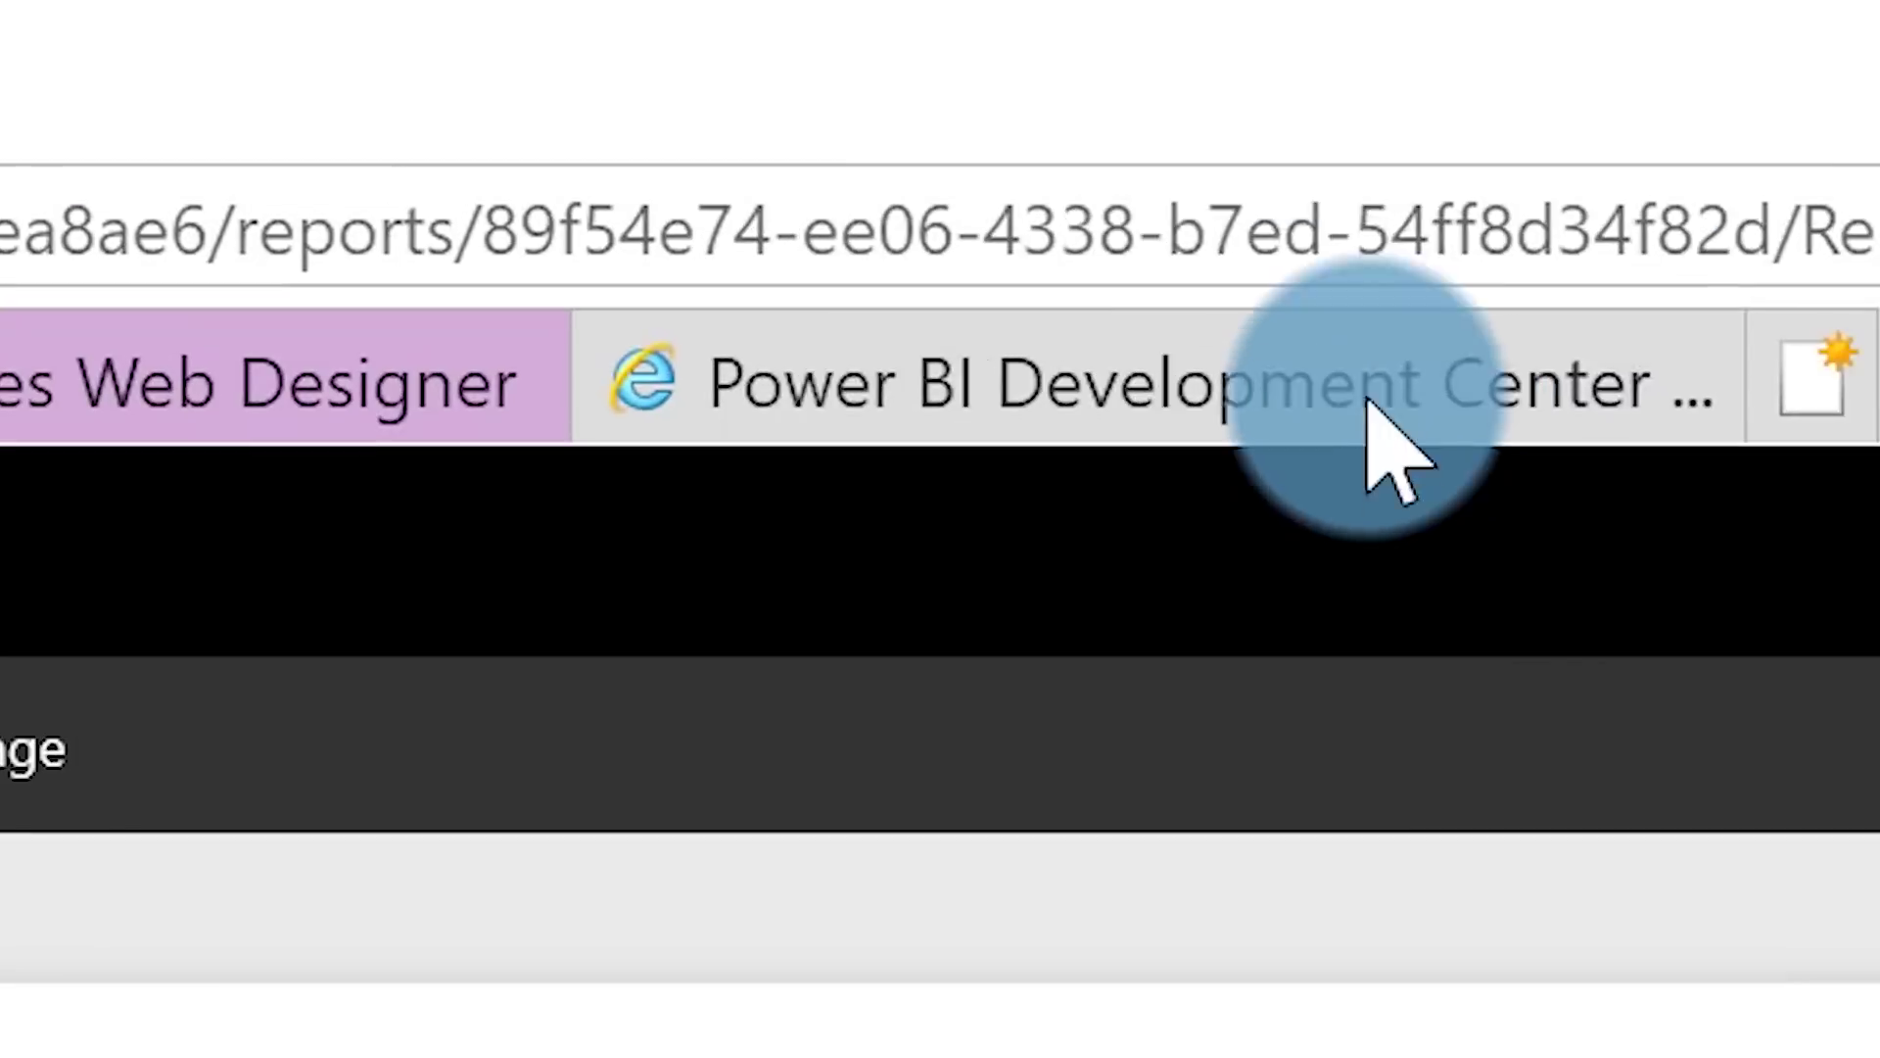
{"action": "left_click_drag", "start_coordinate": [508, 215], "coordinate": [1778, 225]}
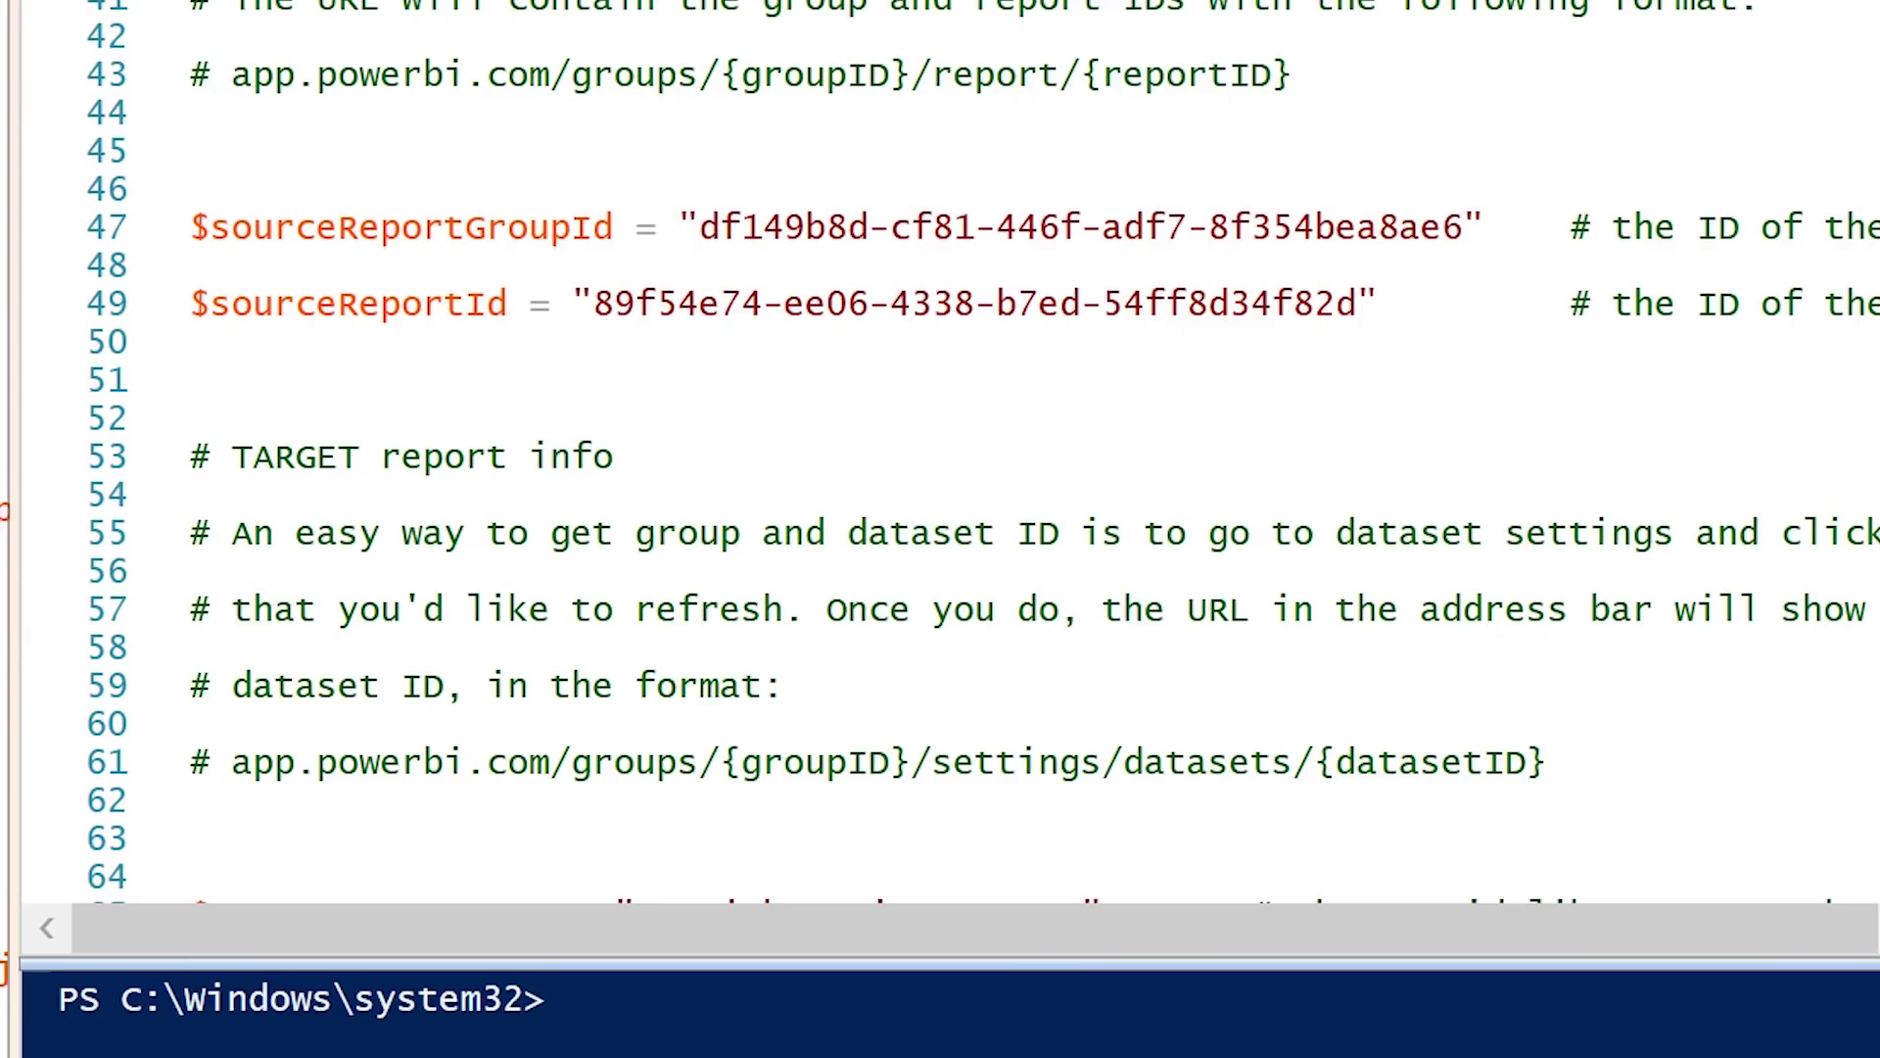
{"action": "left_click_drag", "start_coordinate": [596, 294], "coordinate": [1360, 302]}
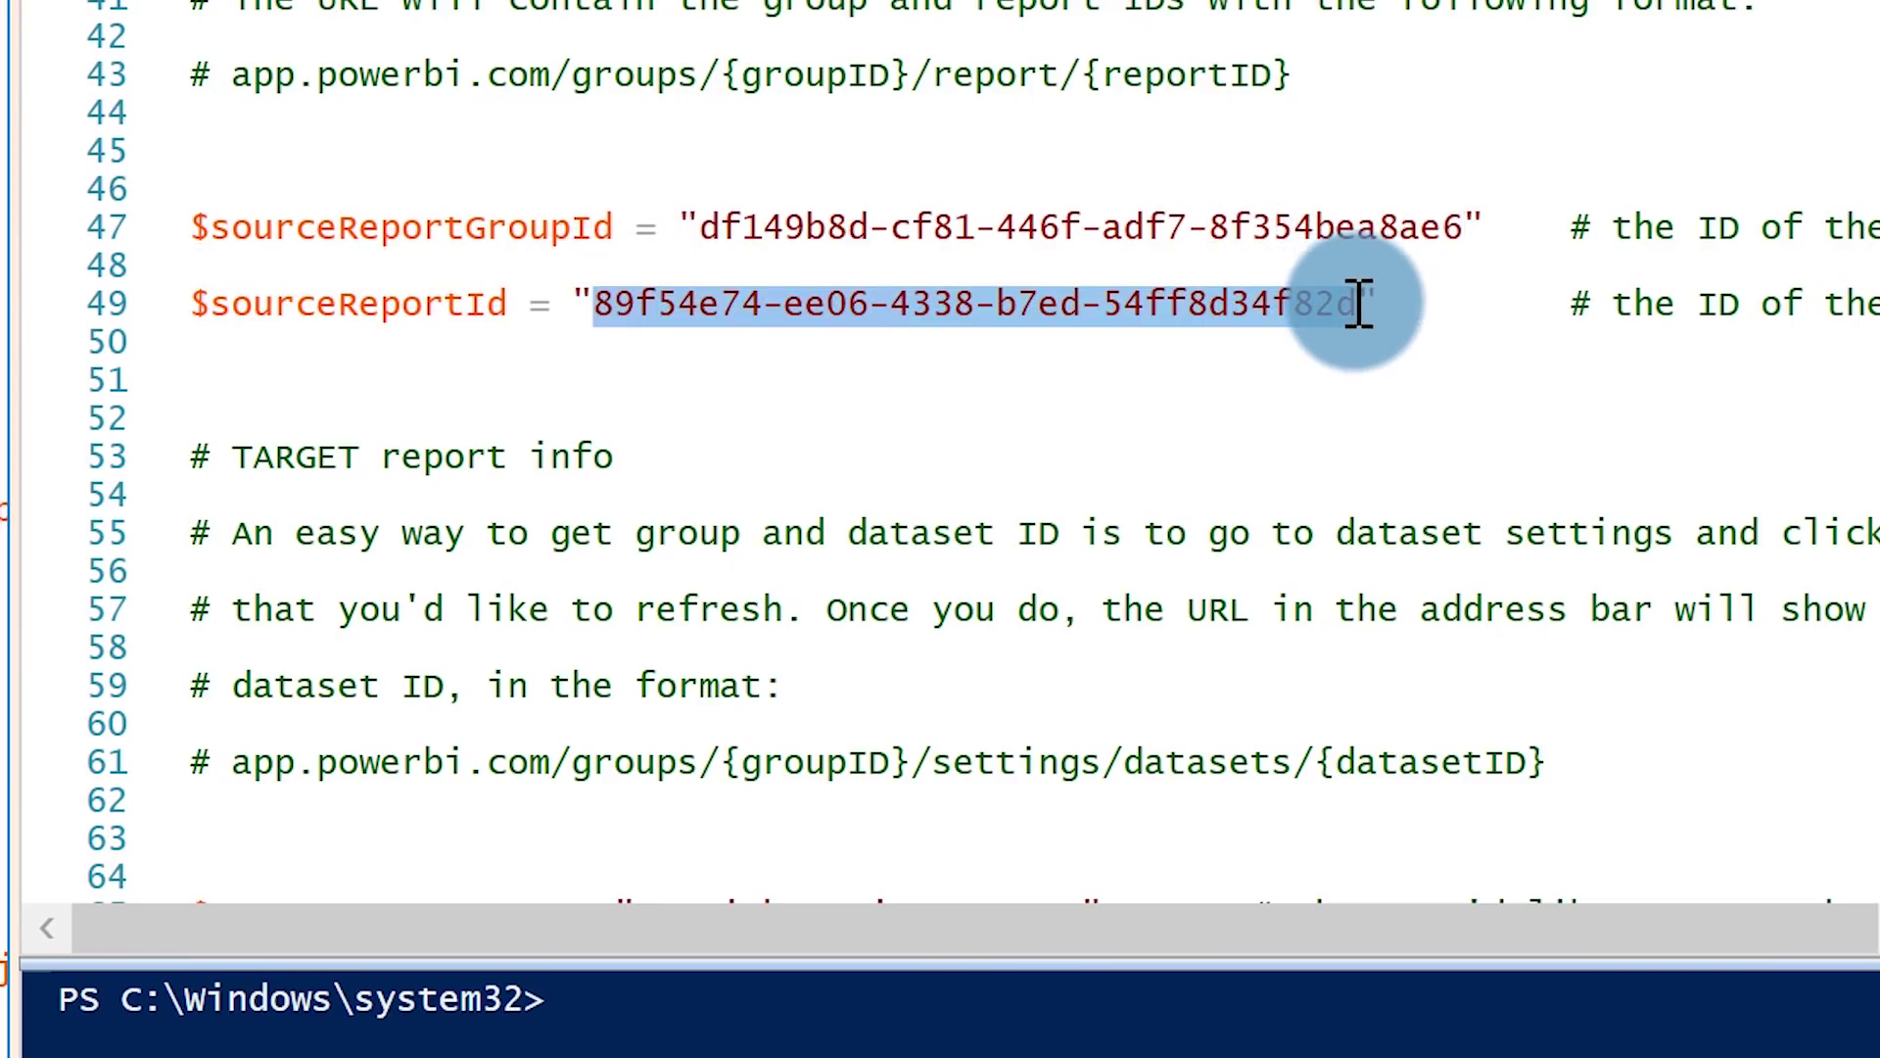
{"action": "left_click", "coordinate": [1335, 303]}
{"action": "scroll", "coordinate": [1312, 284], "scroll_direction": "down", "scroll_amount": 5}
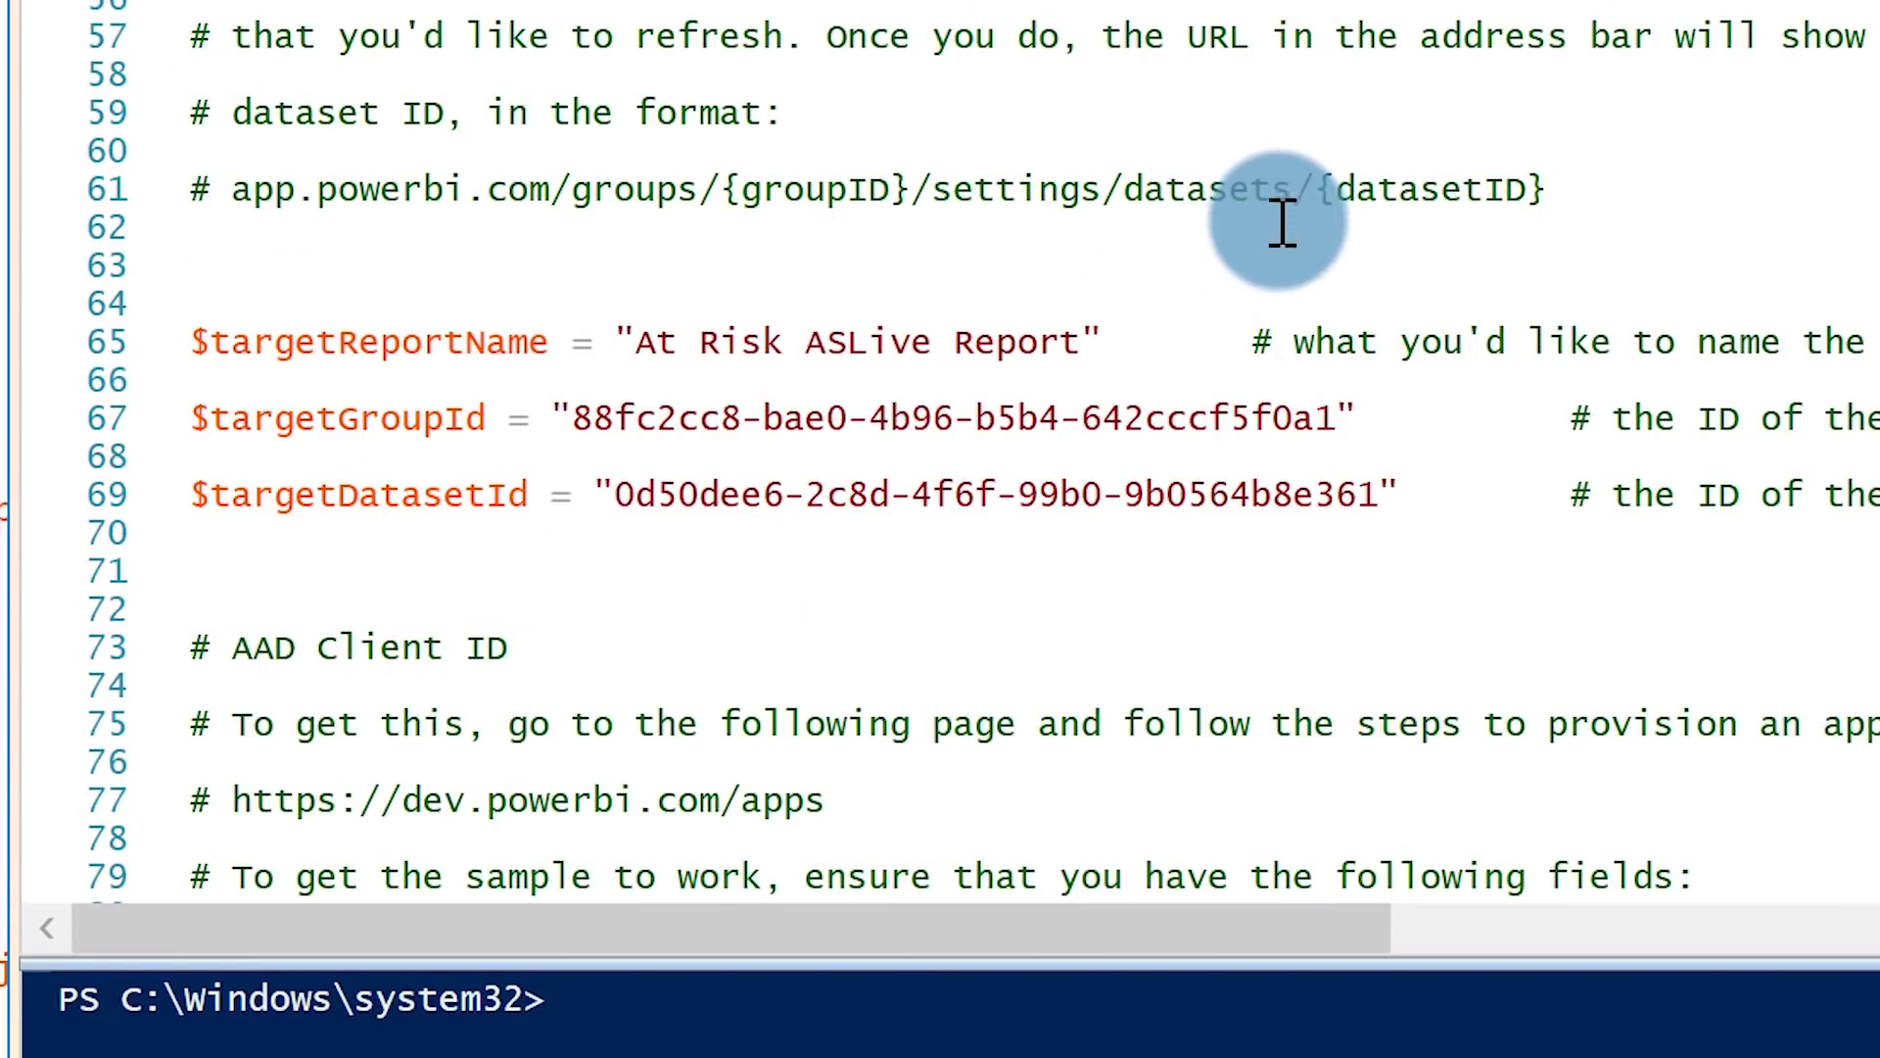
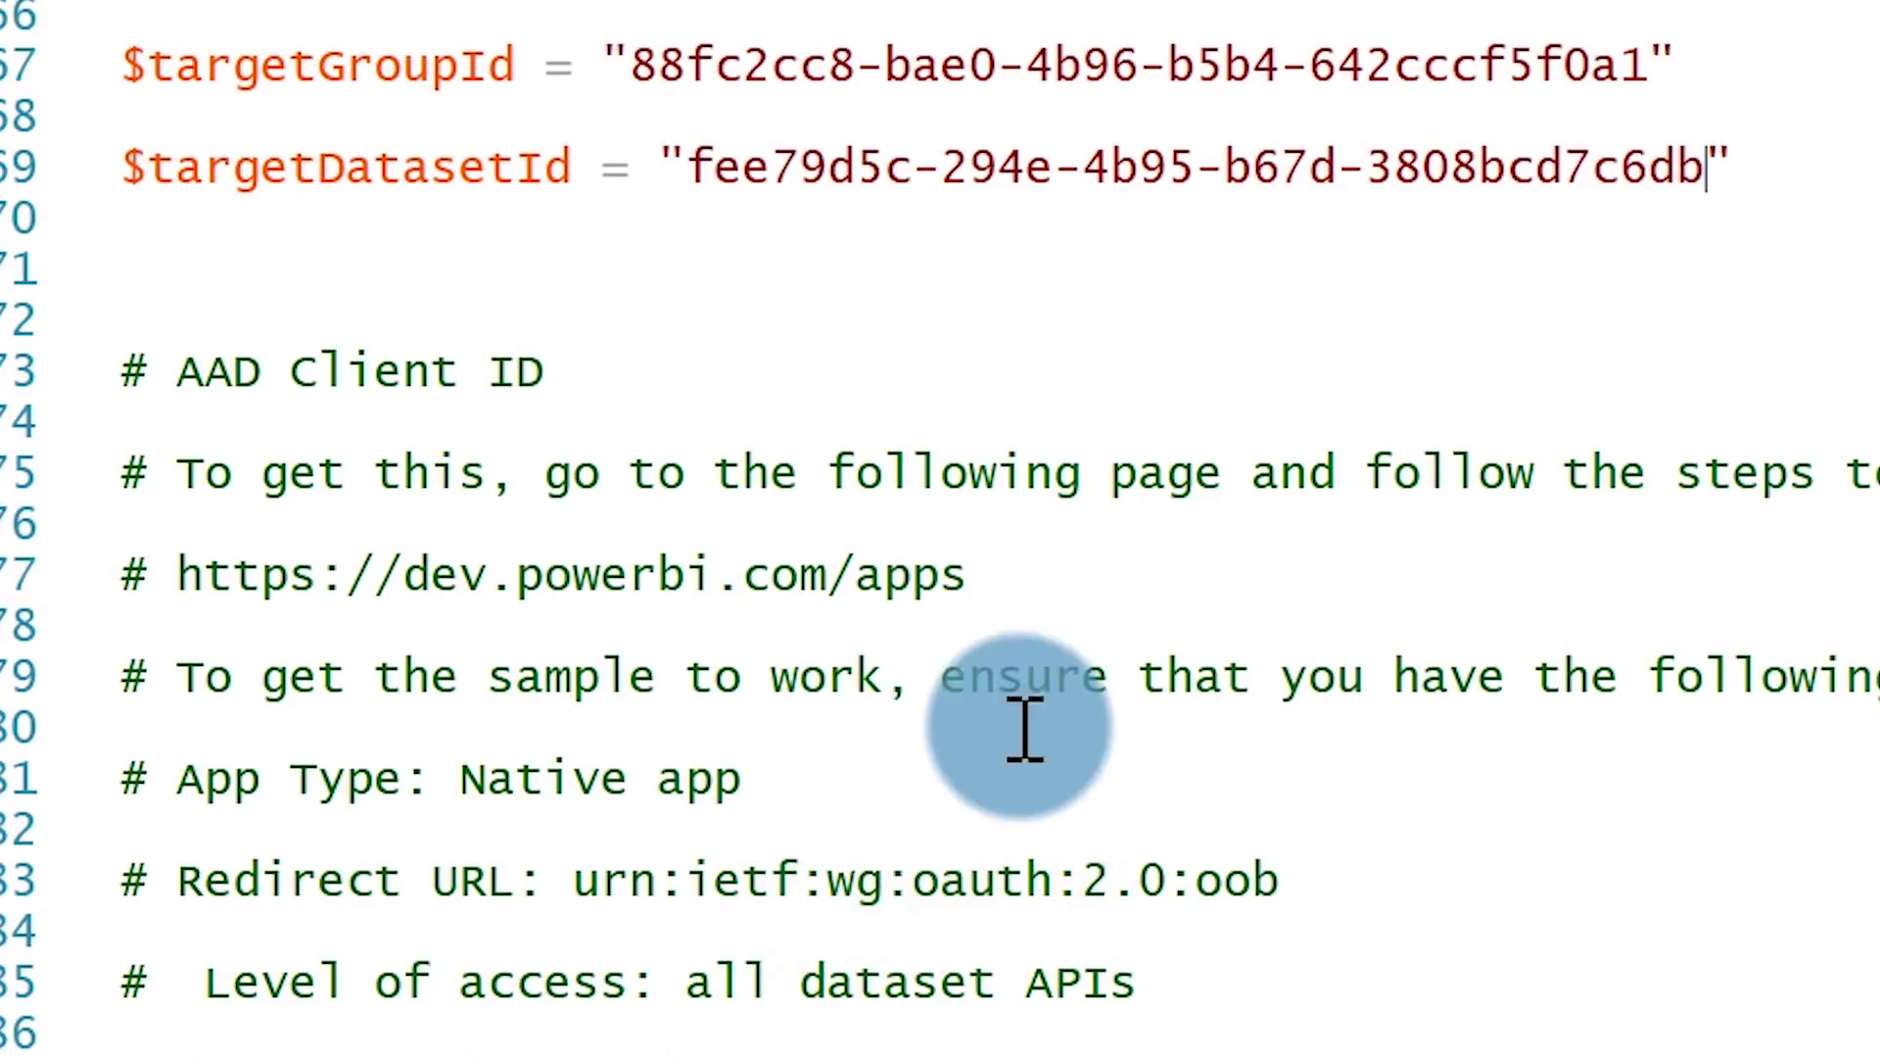
{"action": "left_click", "coordinate": [1707, 167]}
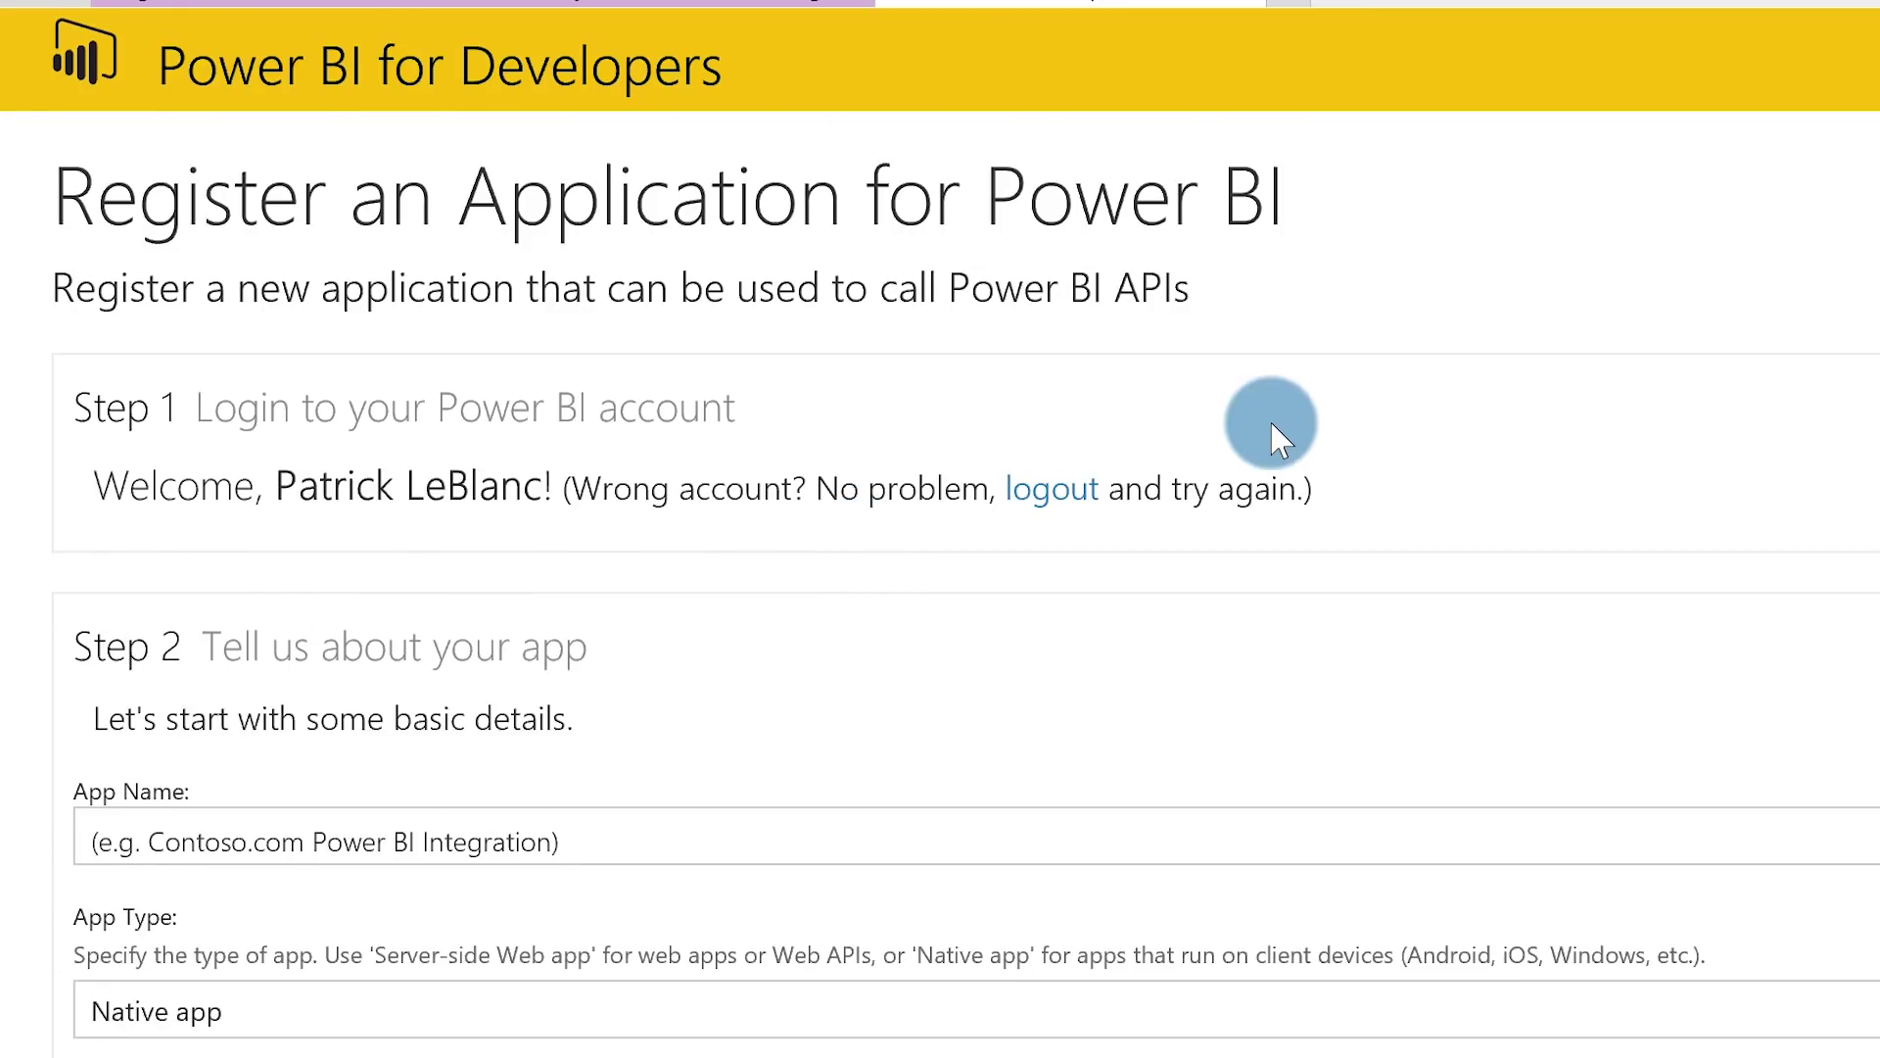
Review the Power BI app registration form against the AAD Client ID instructions in closeASLive.ps1
{"action": "scroll", "coordinate": [1091, 629], "scroll_direction": "down", "scroll_amount": 7}
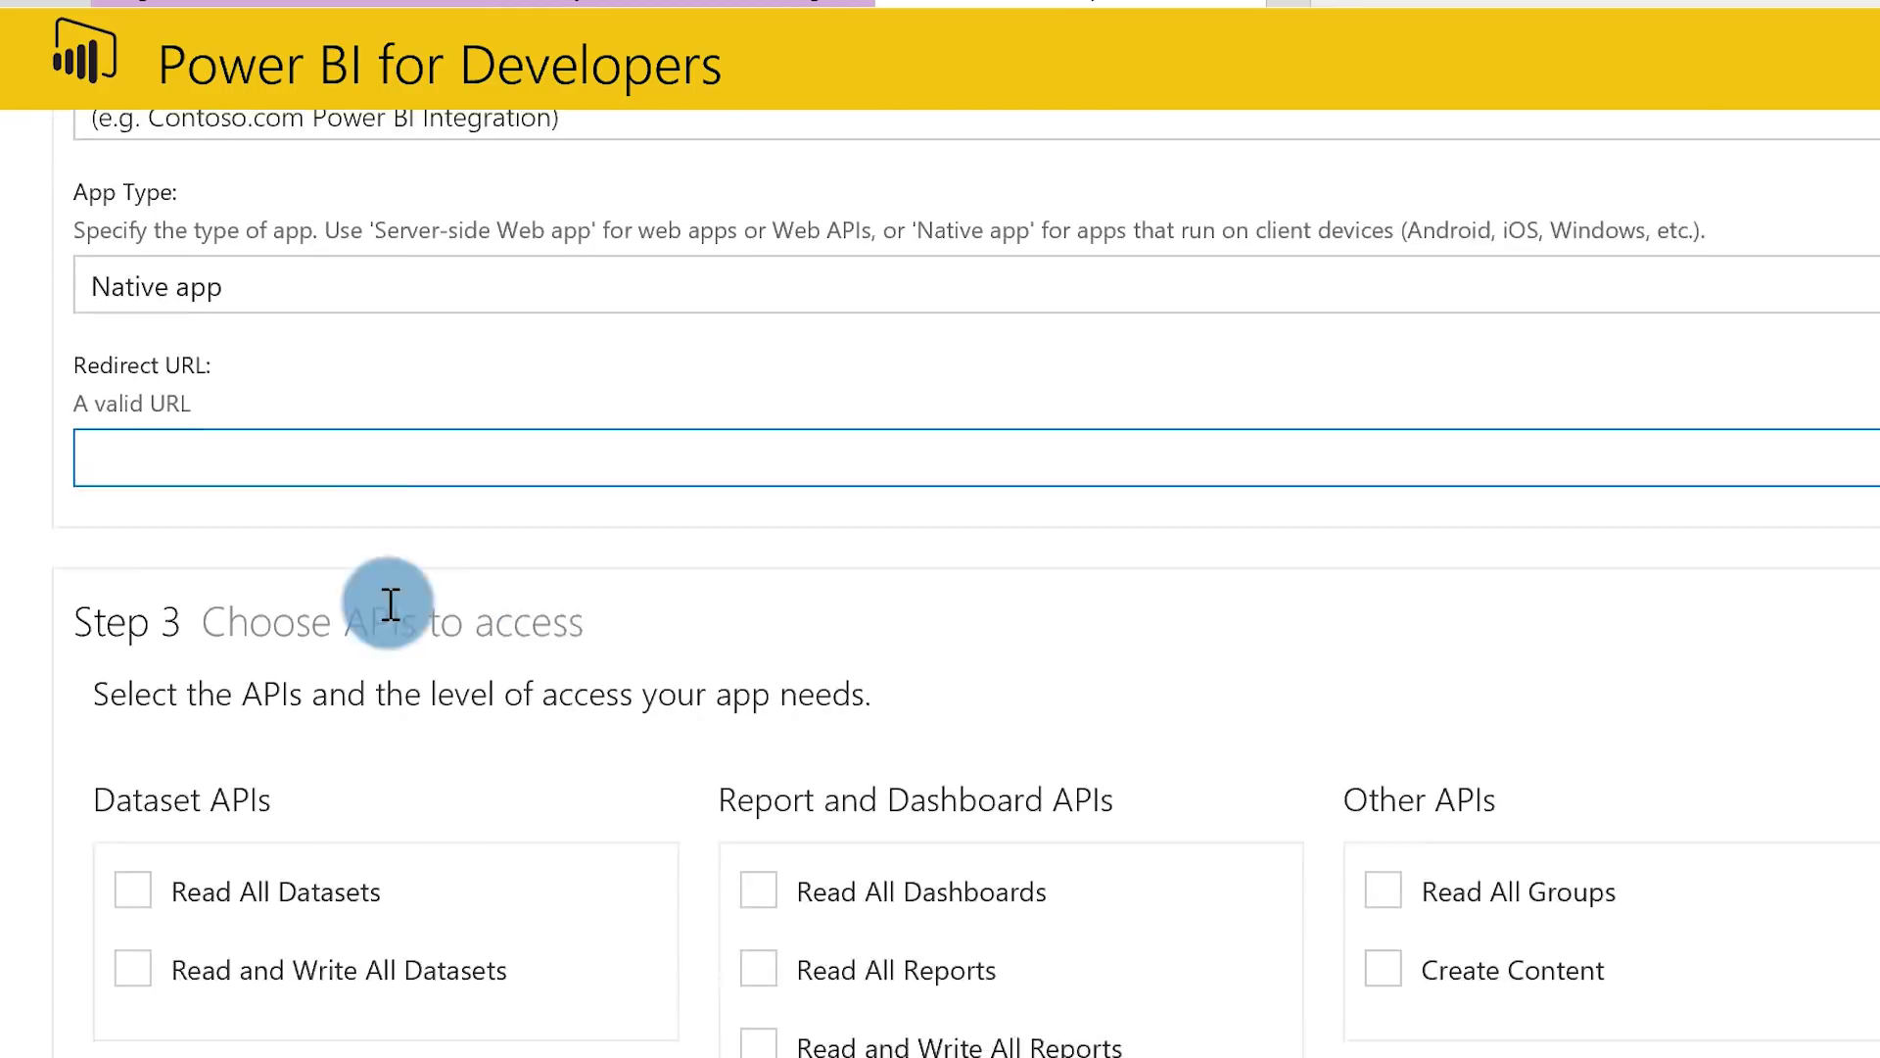
{"action": "scroll", "coordinate": [446, 382], "scroll_direction": "up", "scroll_amount": 2}
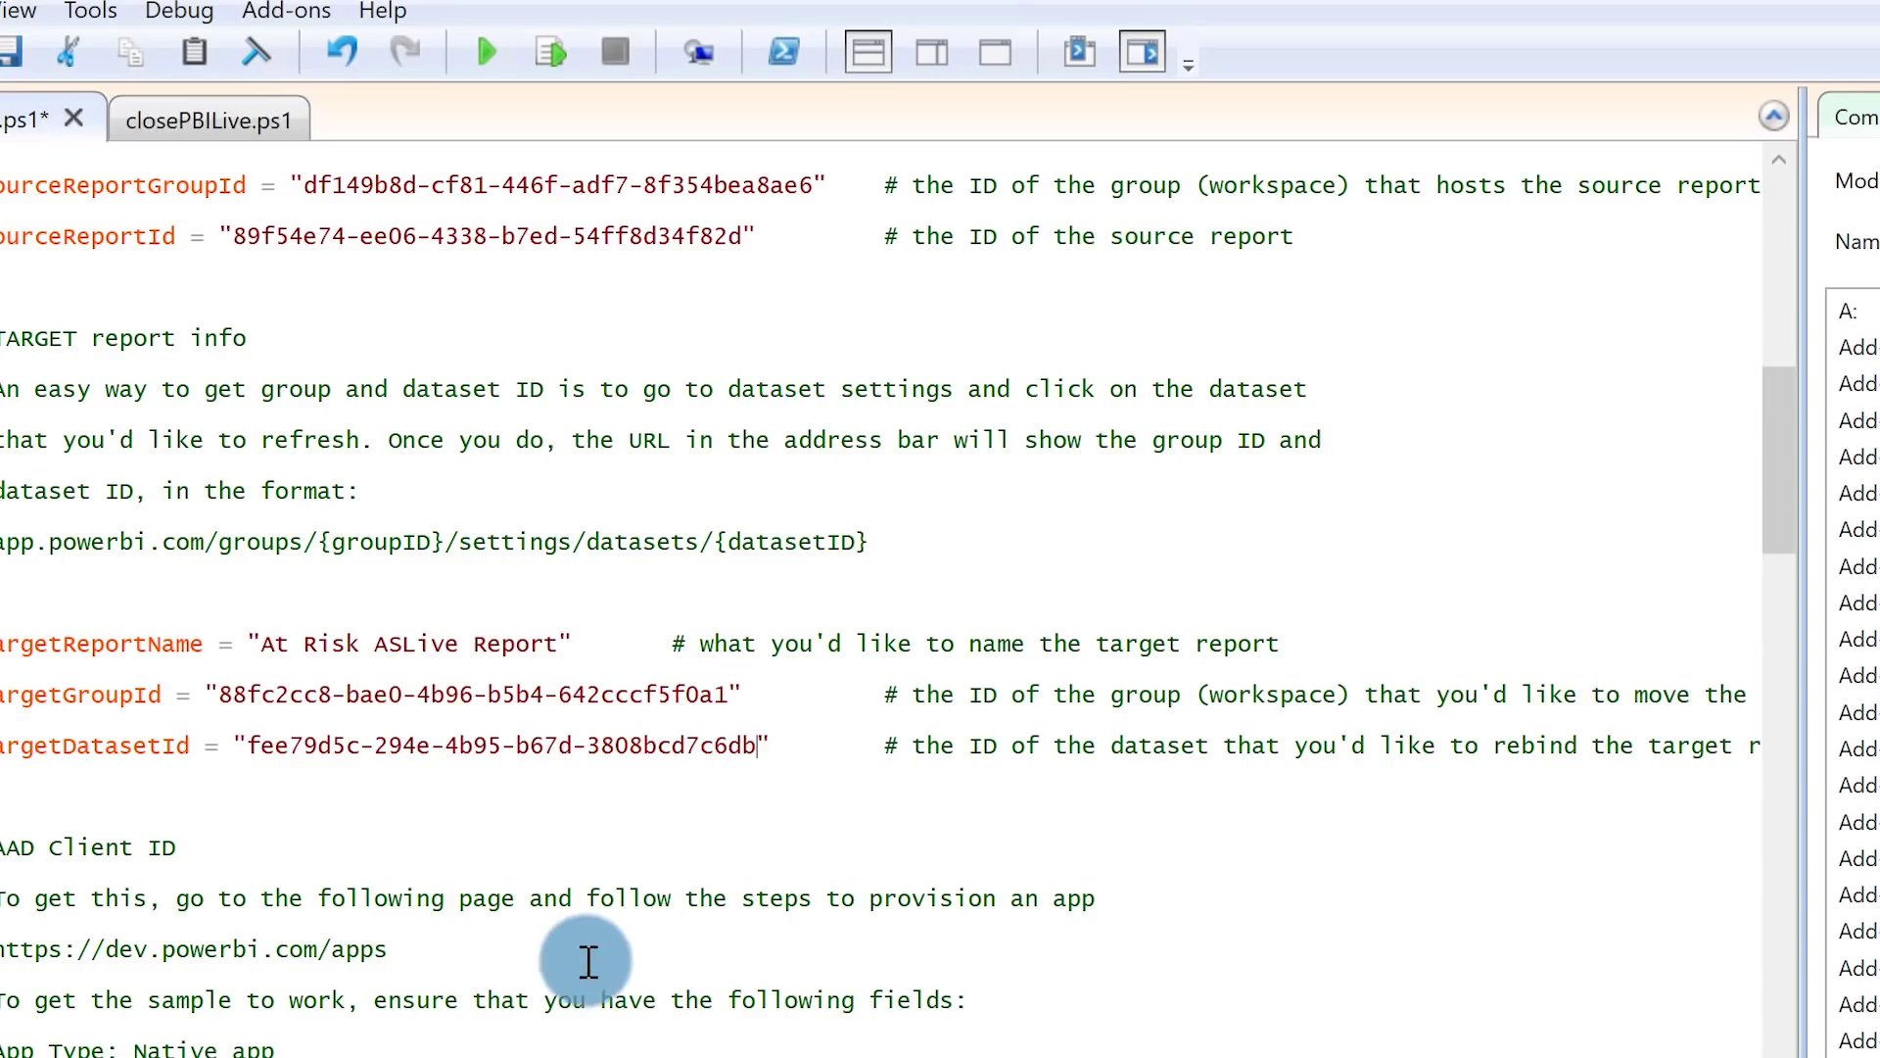
{"action": "left_click", "coordinate": [538, 994]}
{"action": "scroll", "coordinate": [537, 990], "scroll_direction": "down", "scroll_amount": 1}
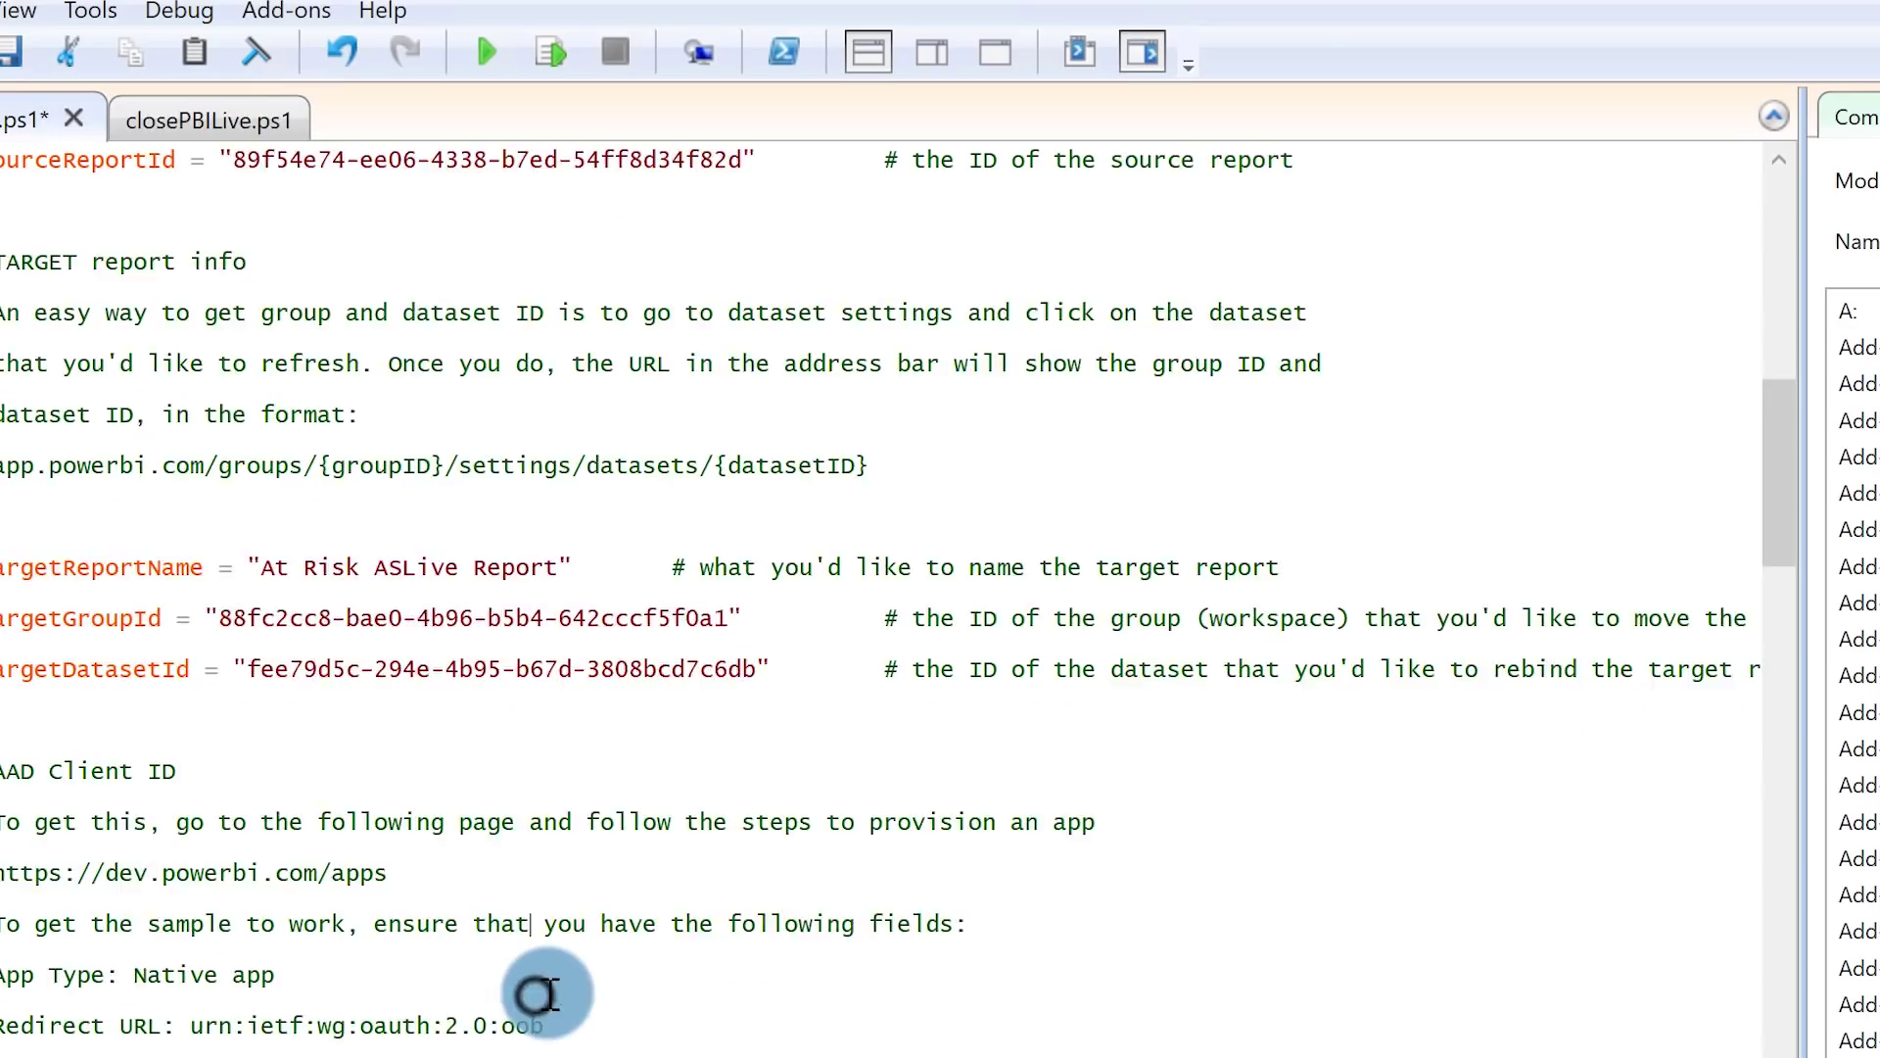
{"action": "scroll", "coordinate": [940, 588], "scroll_direction": "down", "scroll_amount": 7}
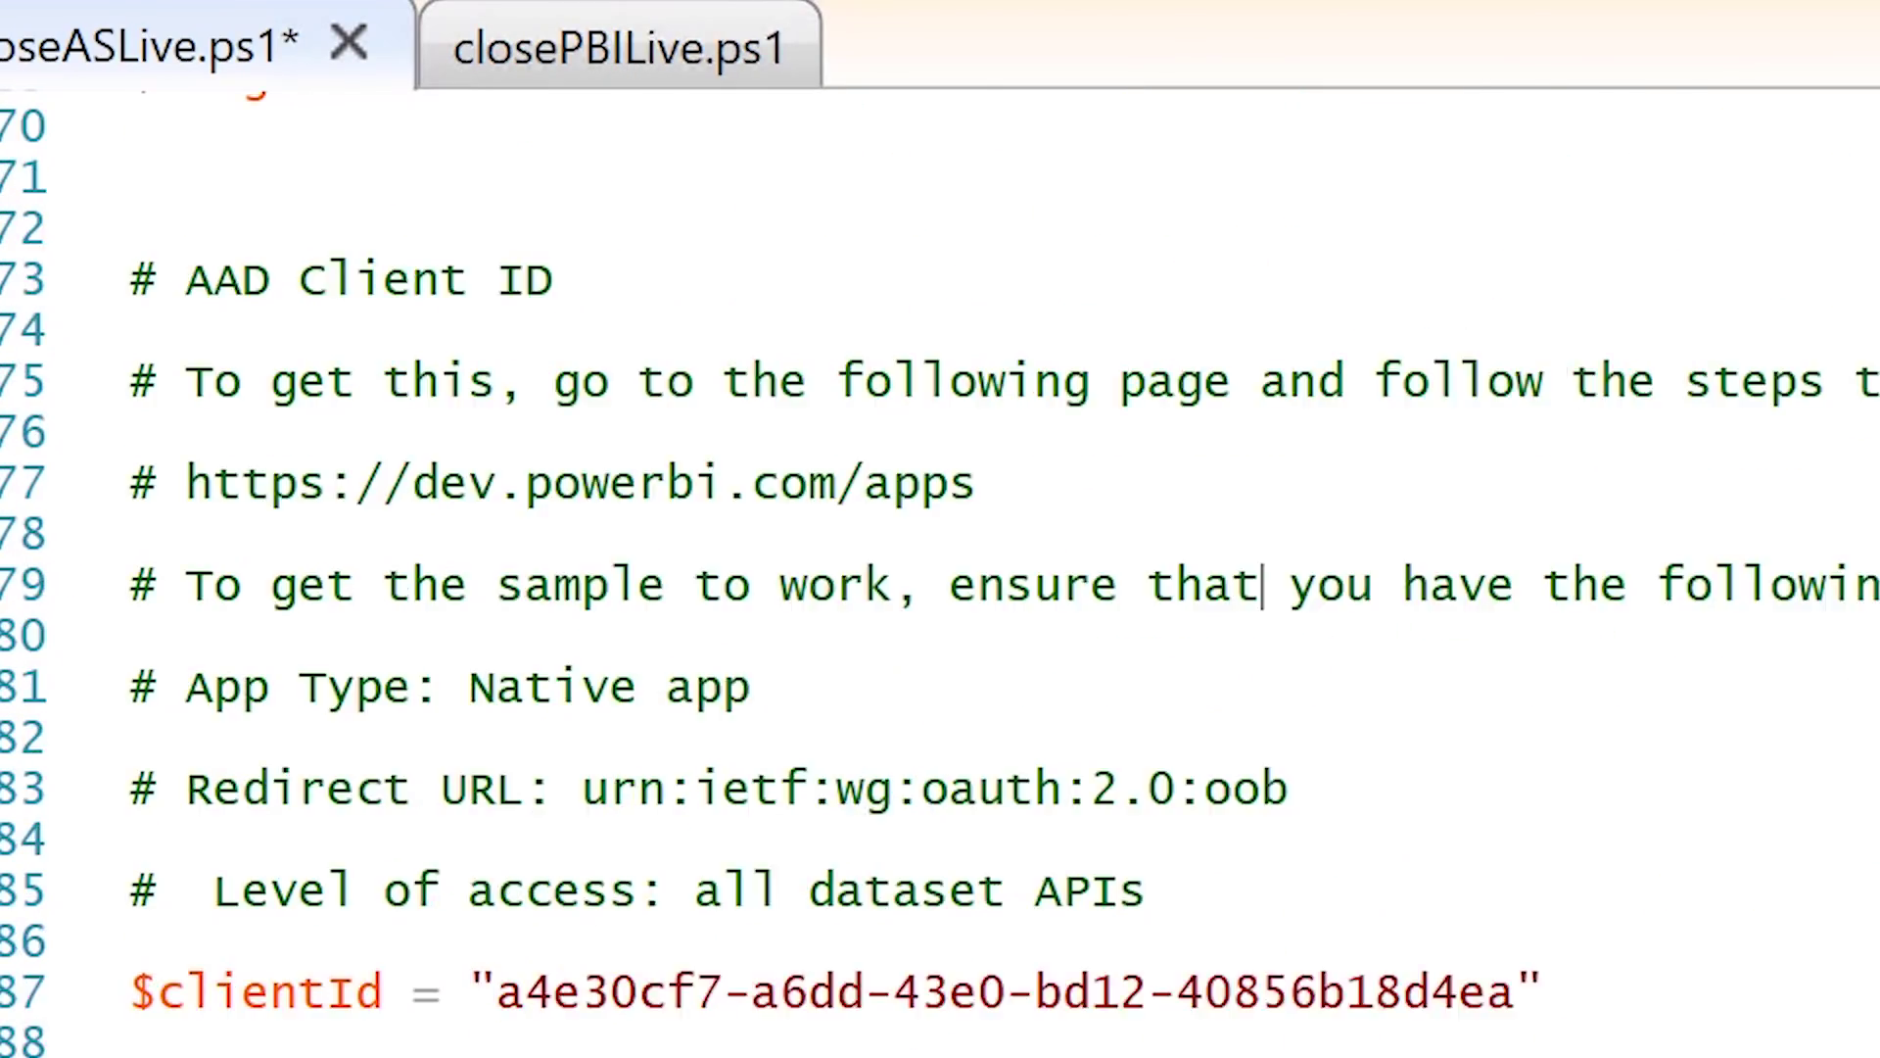
{"action": "scroll", "coordinate": [940, 587], "scroll_direction": "up", "scroll_amount": 1}
{"action": "scroll", "coordinate": [940, 587], "scroll_direction": "up", "scroll_amount": 1}
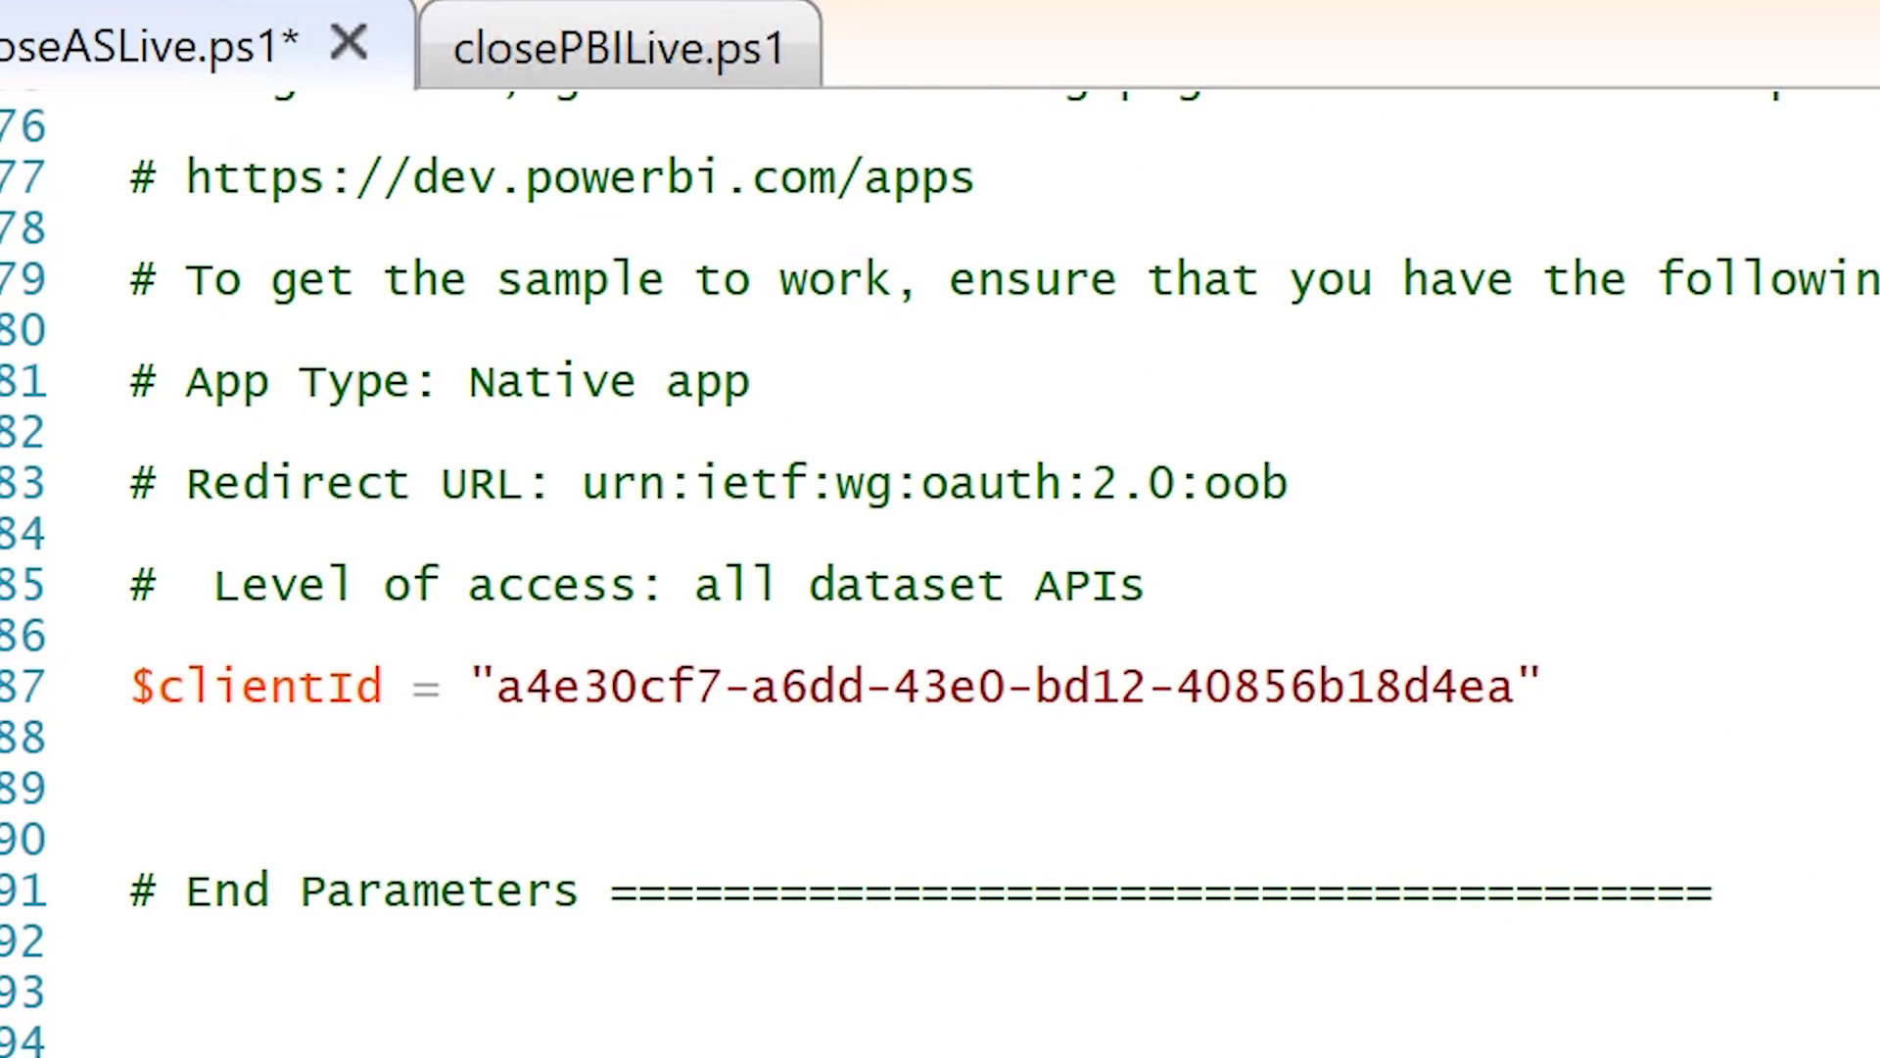
Select the redirect URL urn:ietf:wg:oauth:2.0:oob in the script, and go to the Redirect URL field of the app registration form
{"action": "left_click_drag", "start_coordinate": [1324, 472], "coordinate": [583, 480]}
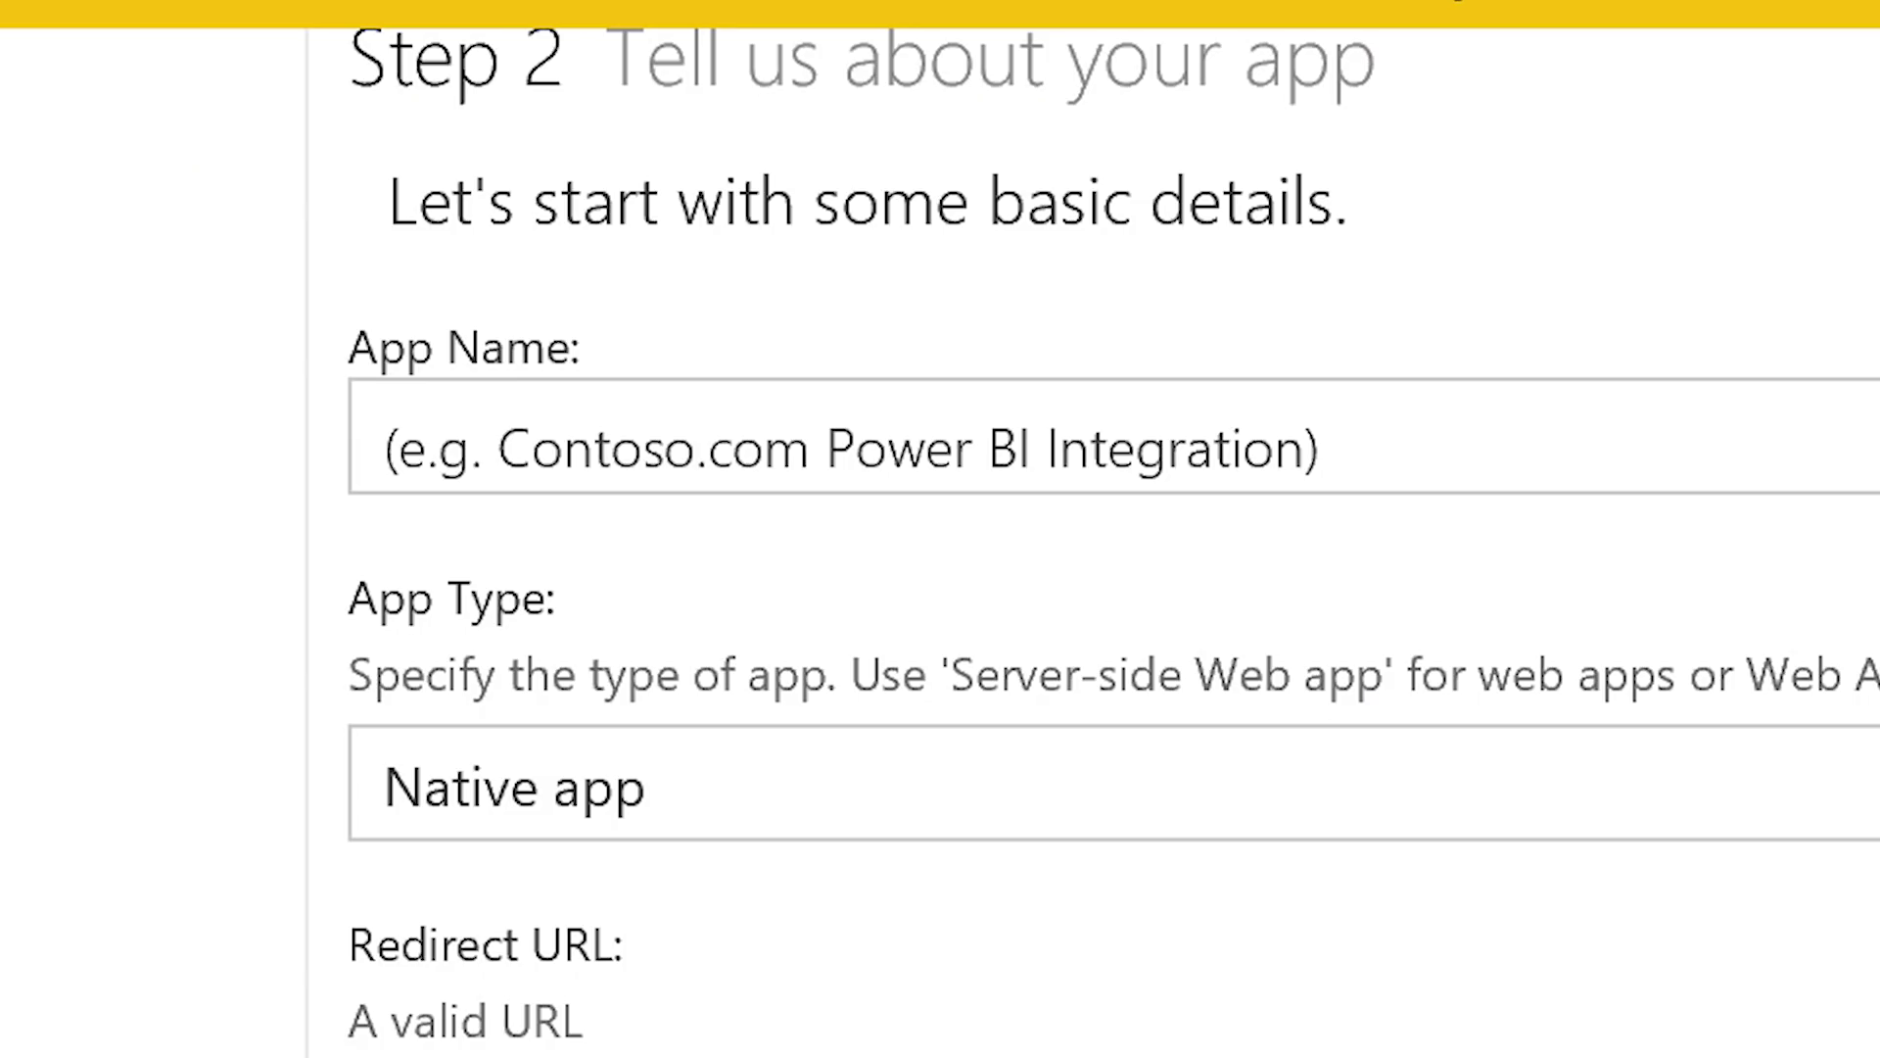
{"action": "left_click", "coordinate": [437, 1009]}
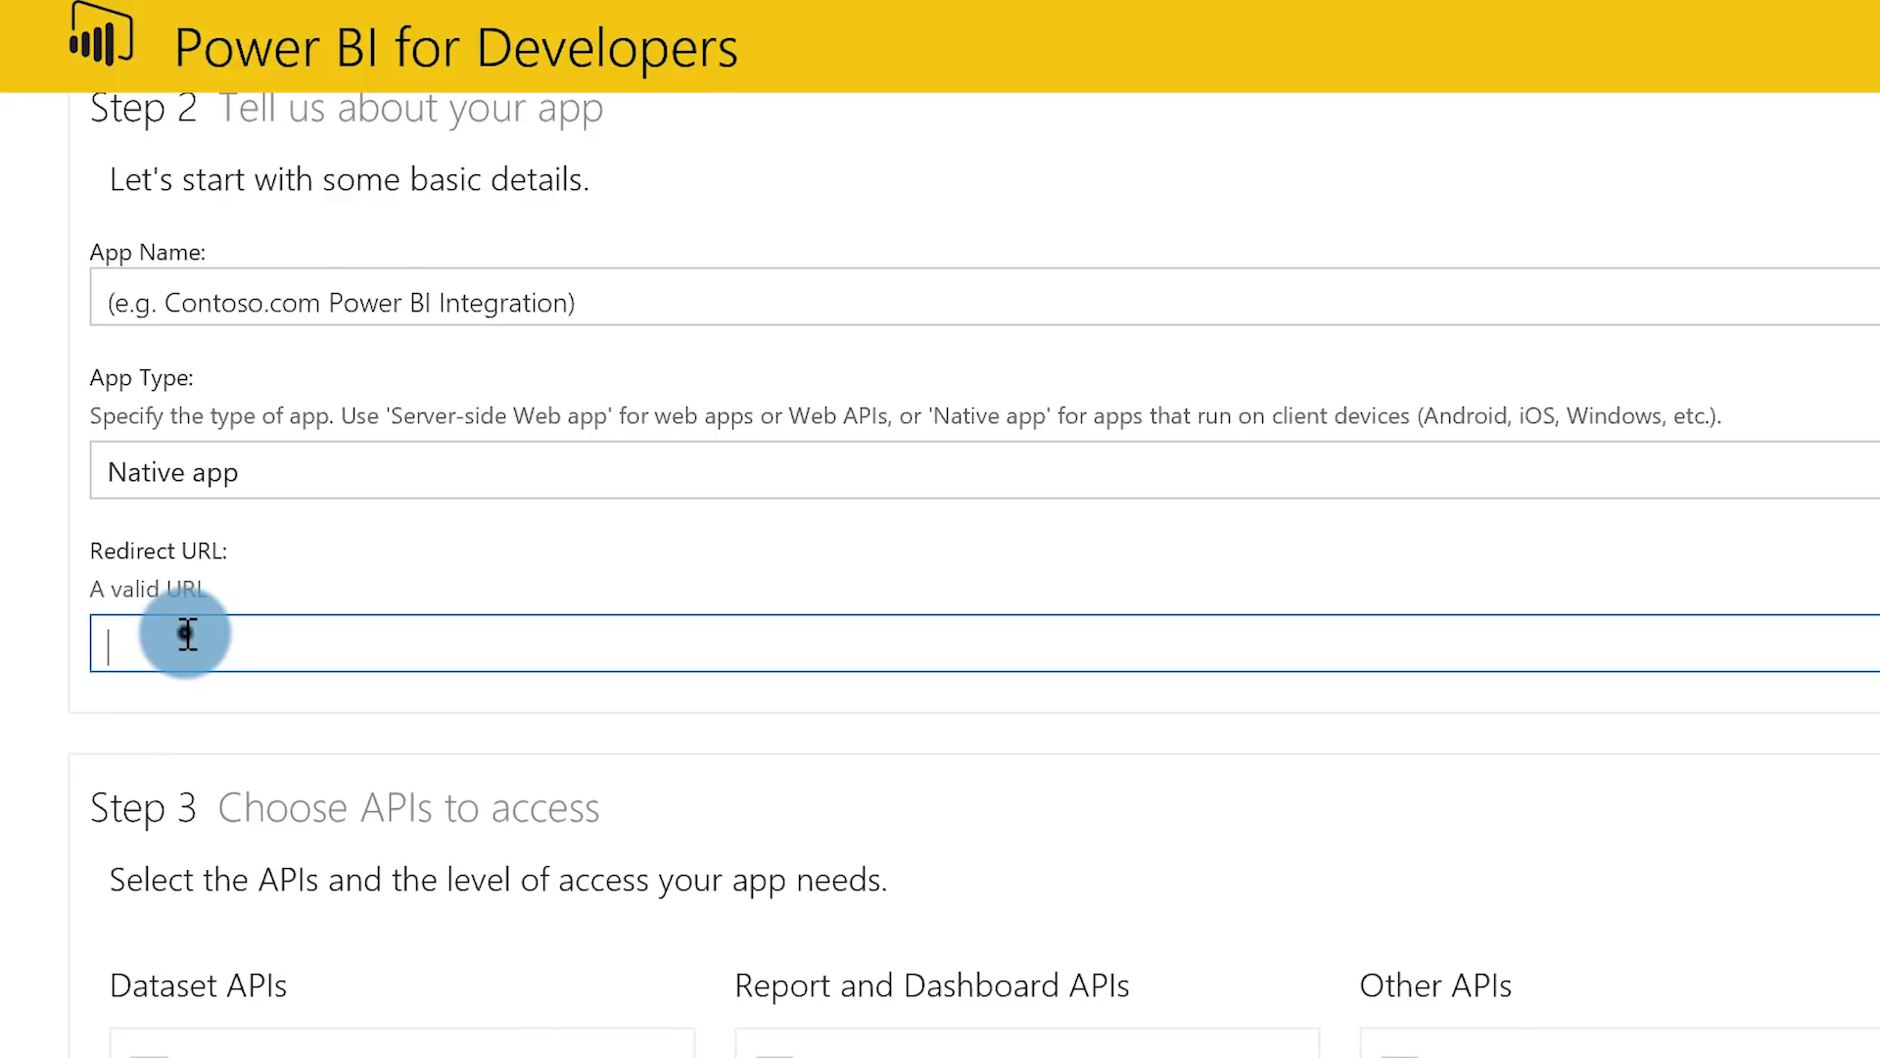
{"action": "left_click", "coordinate": [141, 1014]}
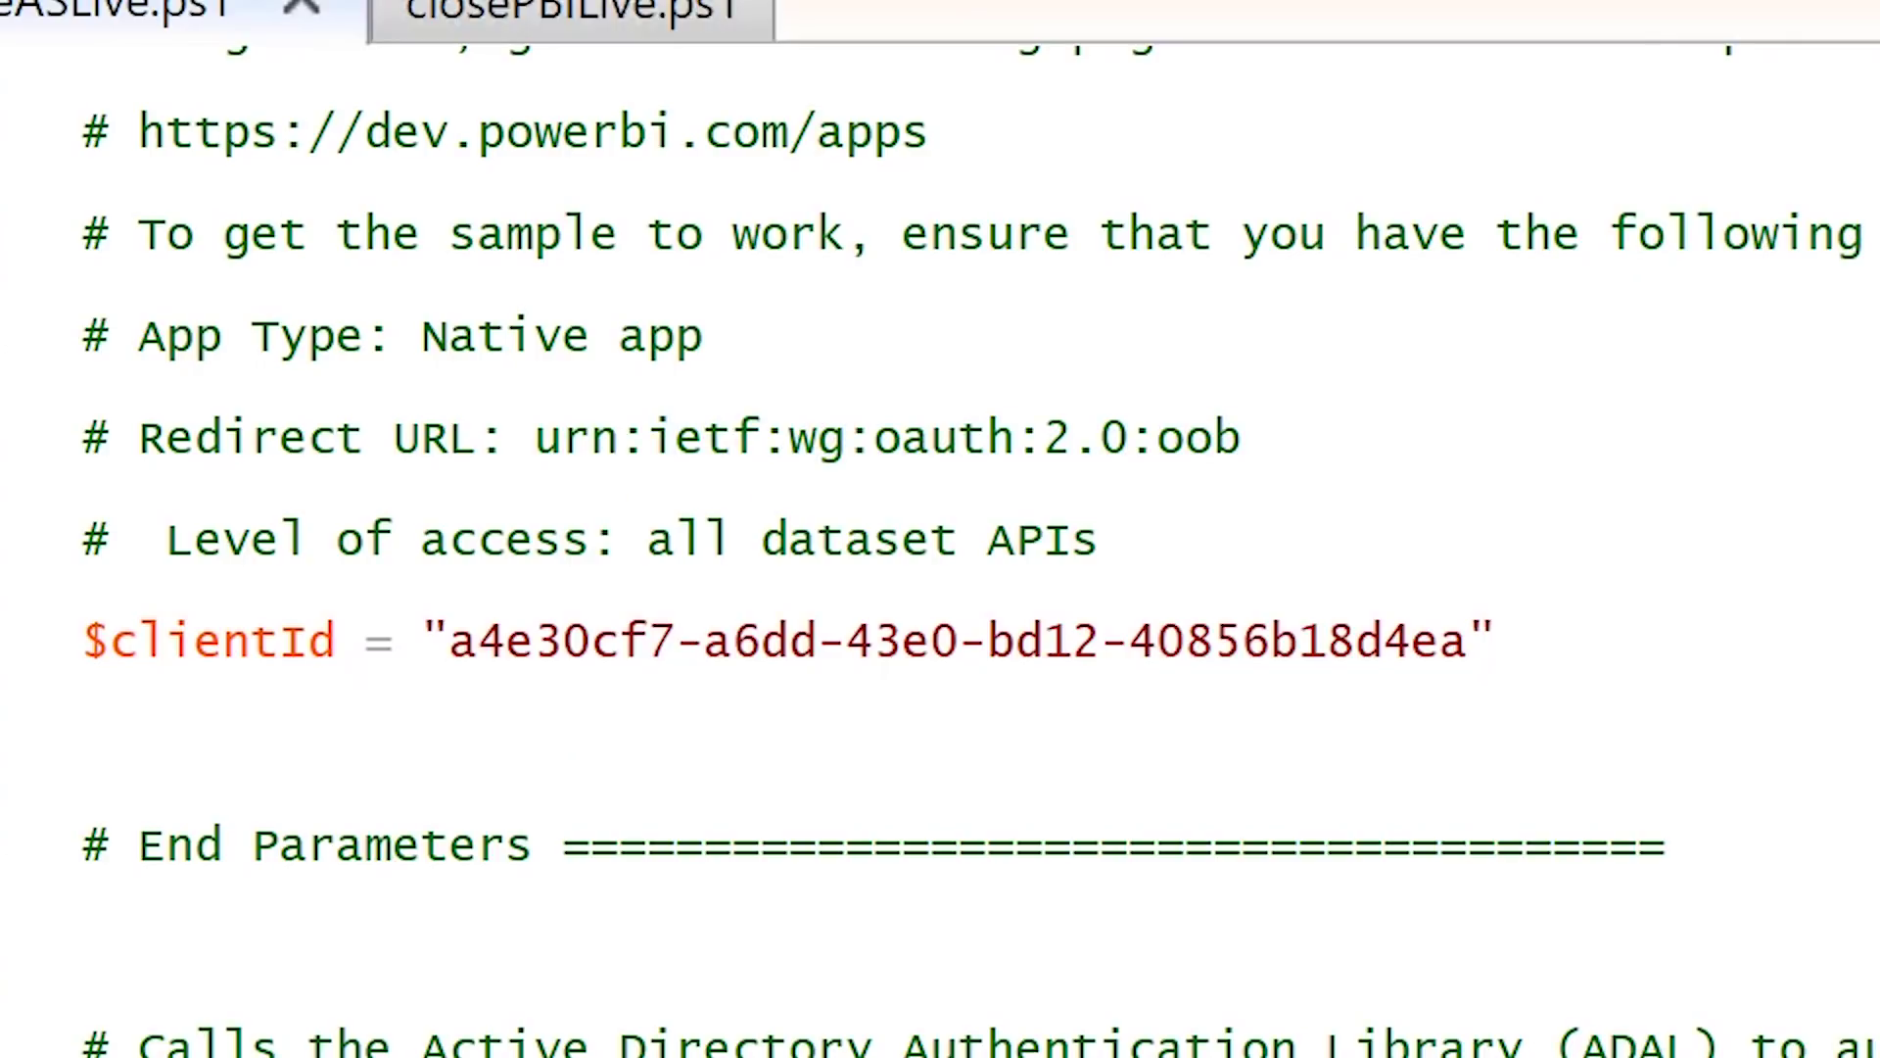
Run closeASLive.ps1, accept saving the script, and sign in by picking the account and entering its password
{"action": "scroll", "coordinate": [979, 549], "scroll_direction": "down", "scroll_amount": 2}
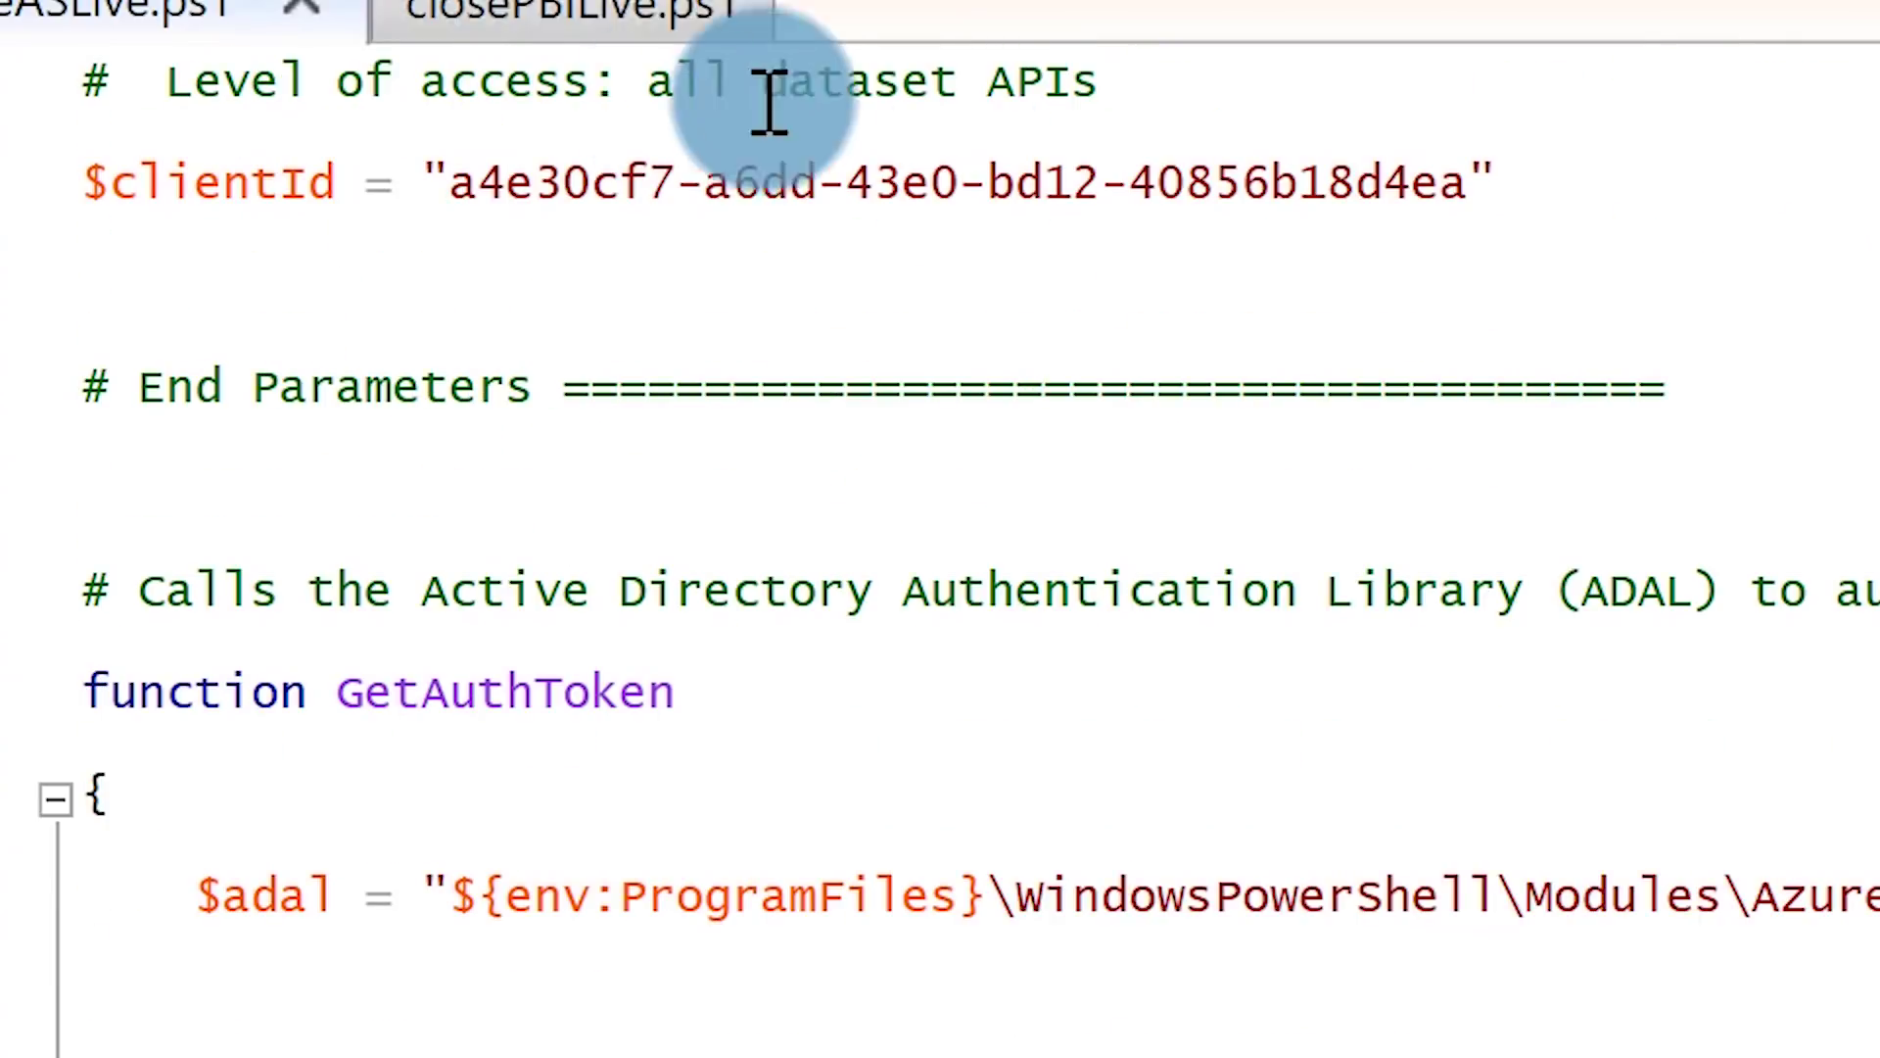
{"action": "scroll", "coordinate": [1150, 666], "scroll_direction": "down", "scroll_amount": 1}
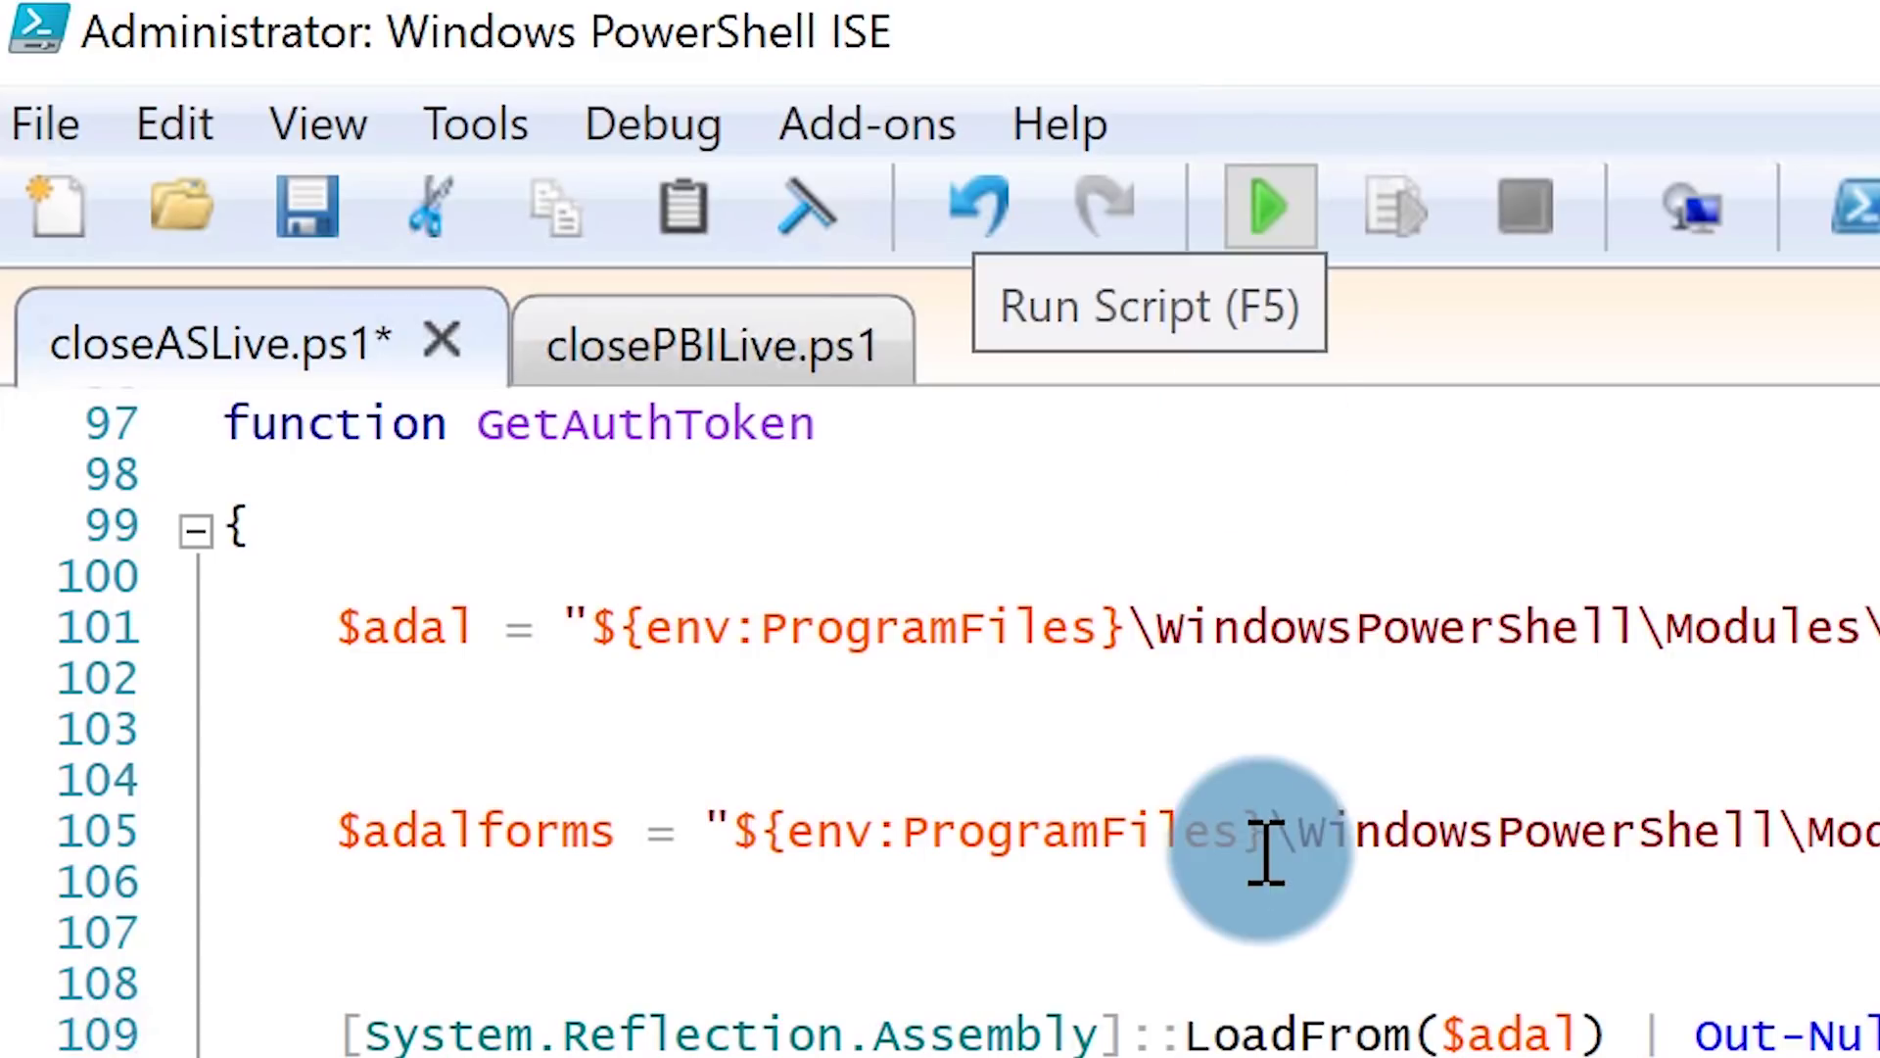
{"action": "left_click", "coordinate": [1261, 203]}
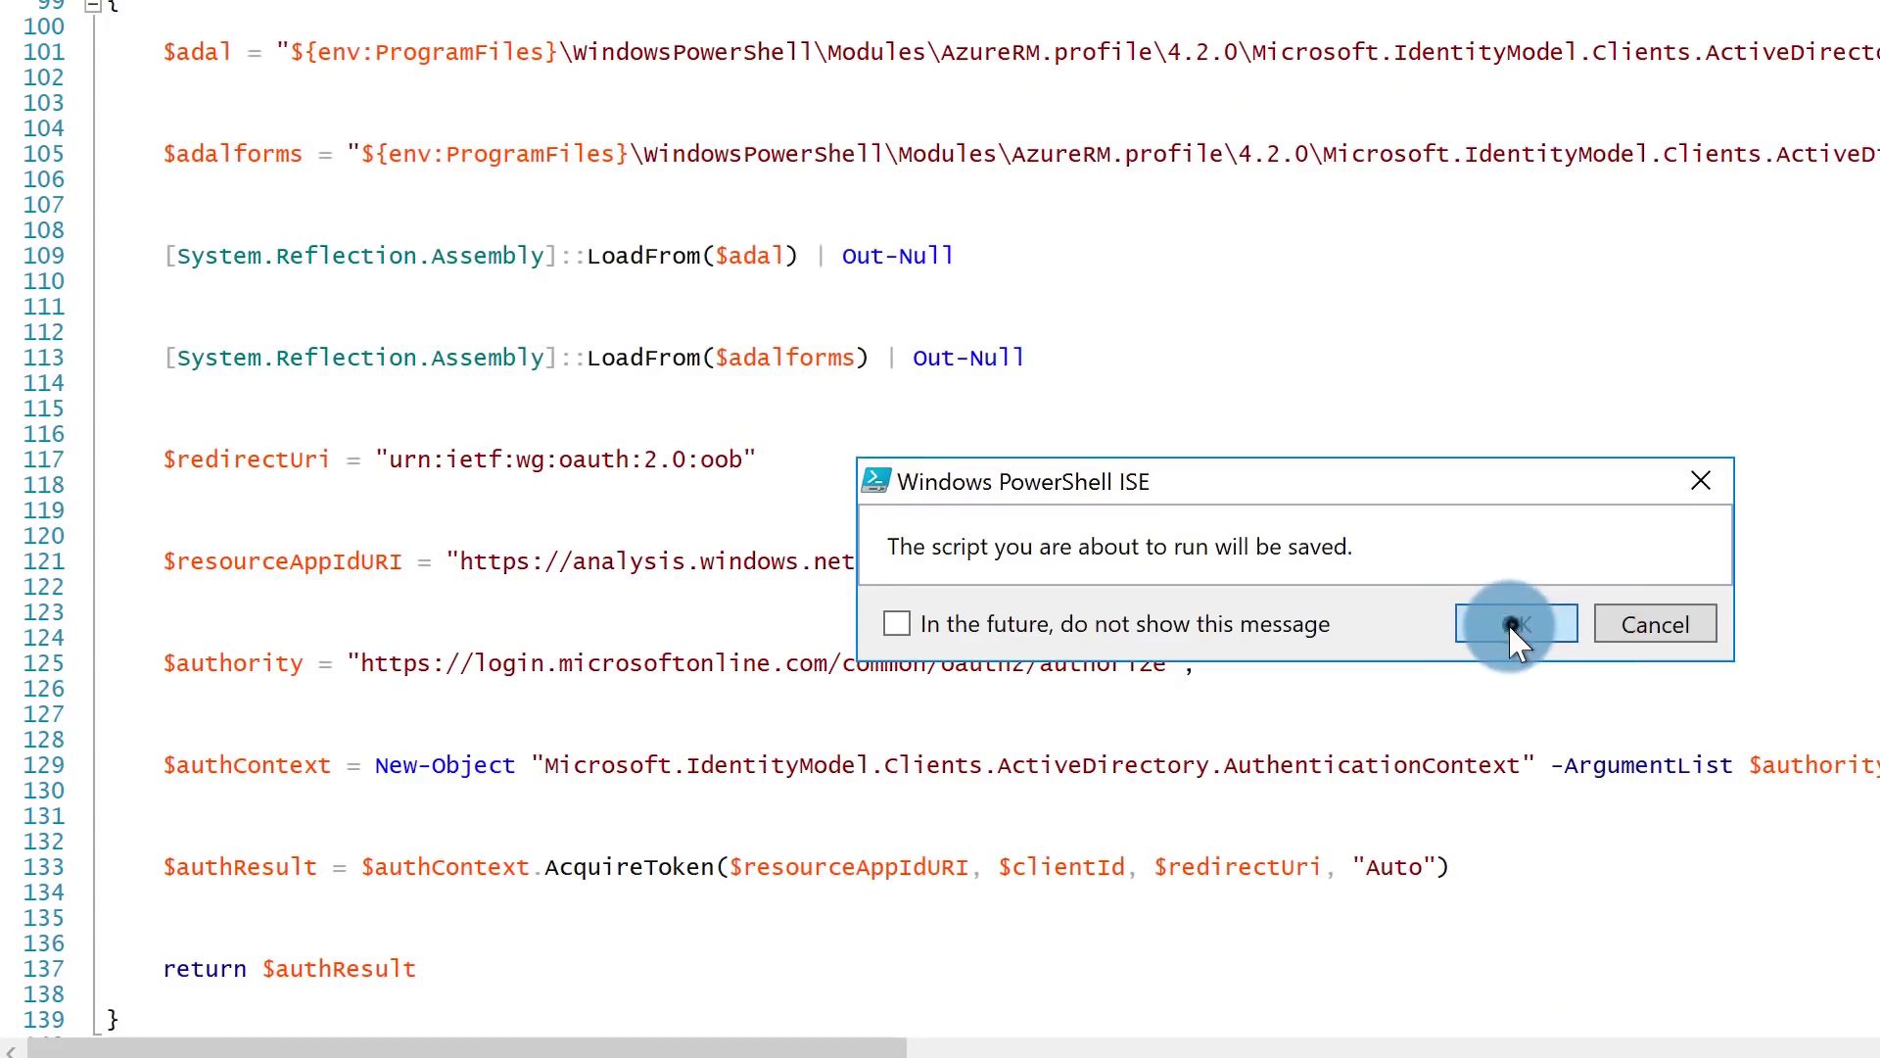
{"action": "left_click", "coordinate": [1512, 624]}
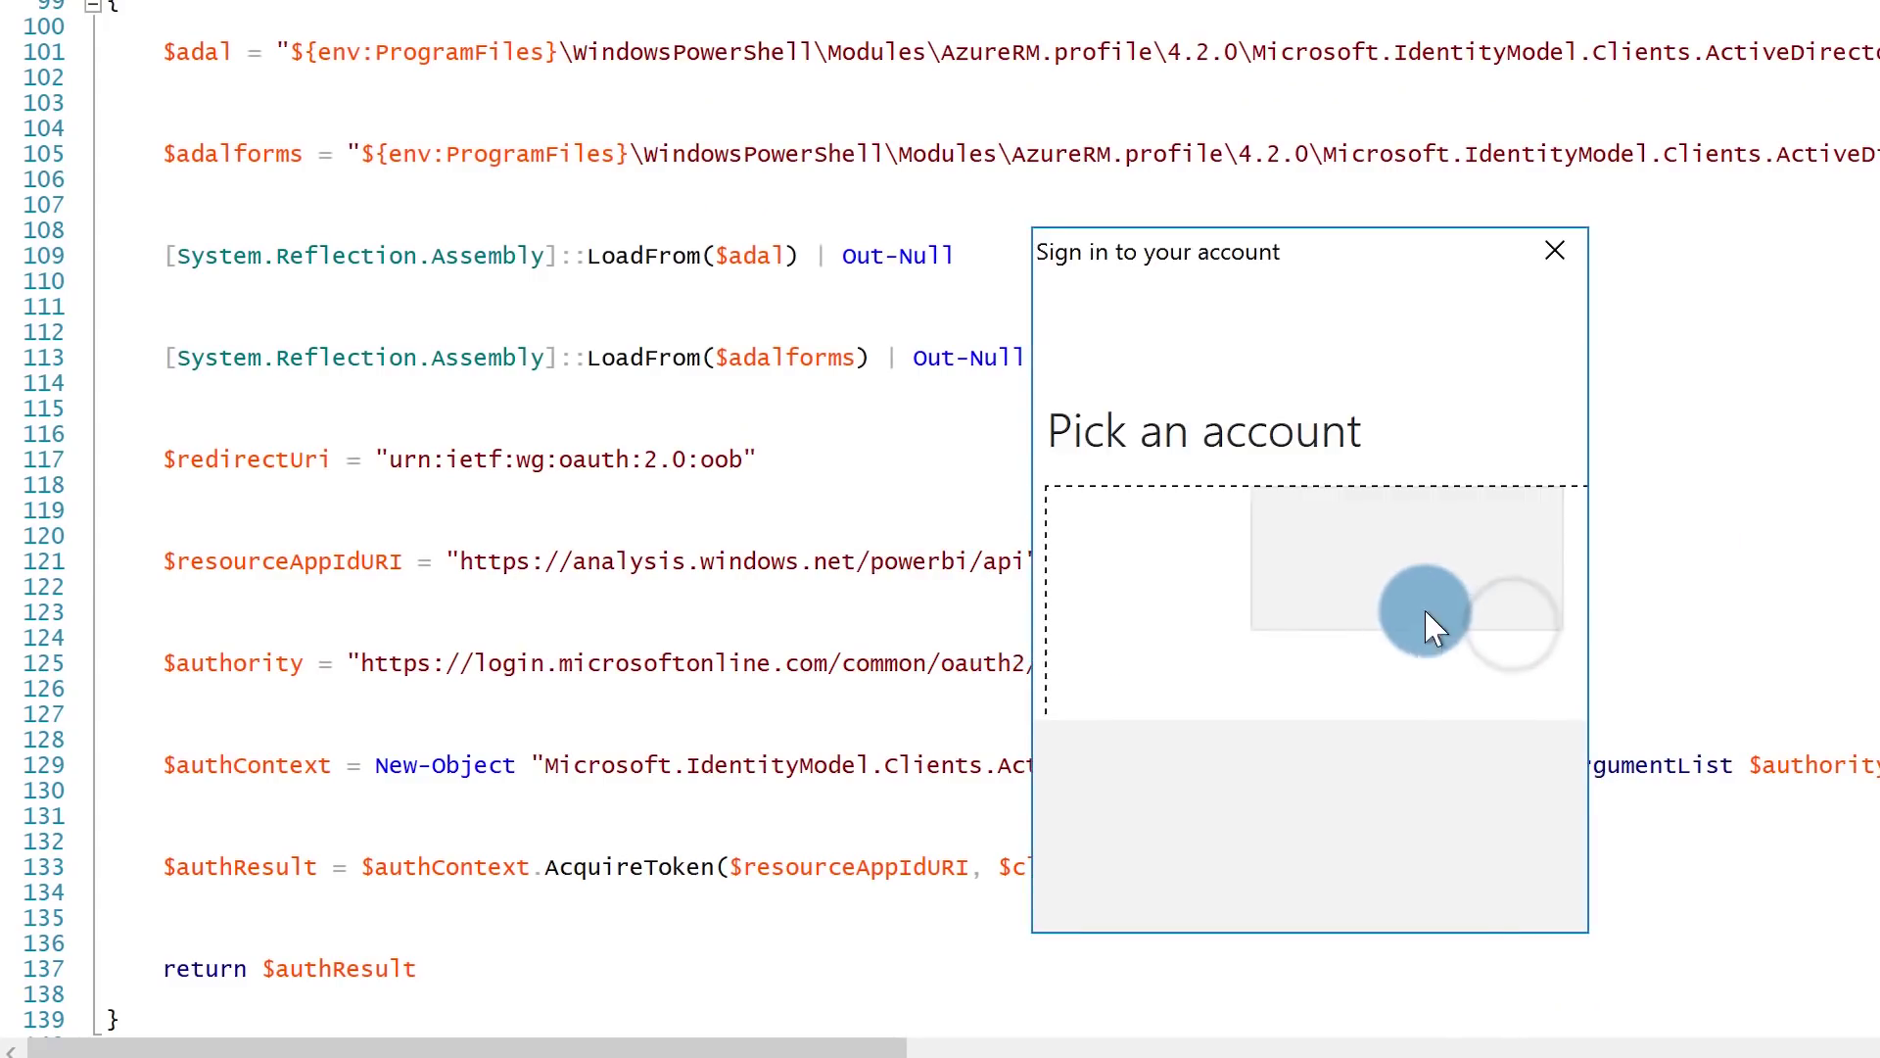
{"action": "left_click", "coordinate": [1274, 558]}
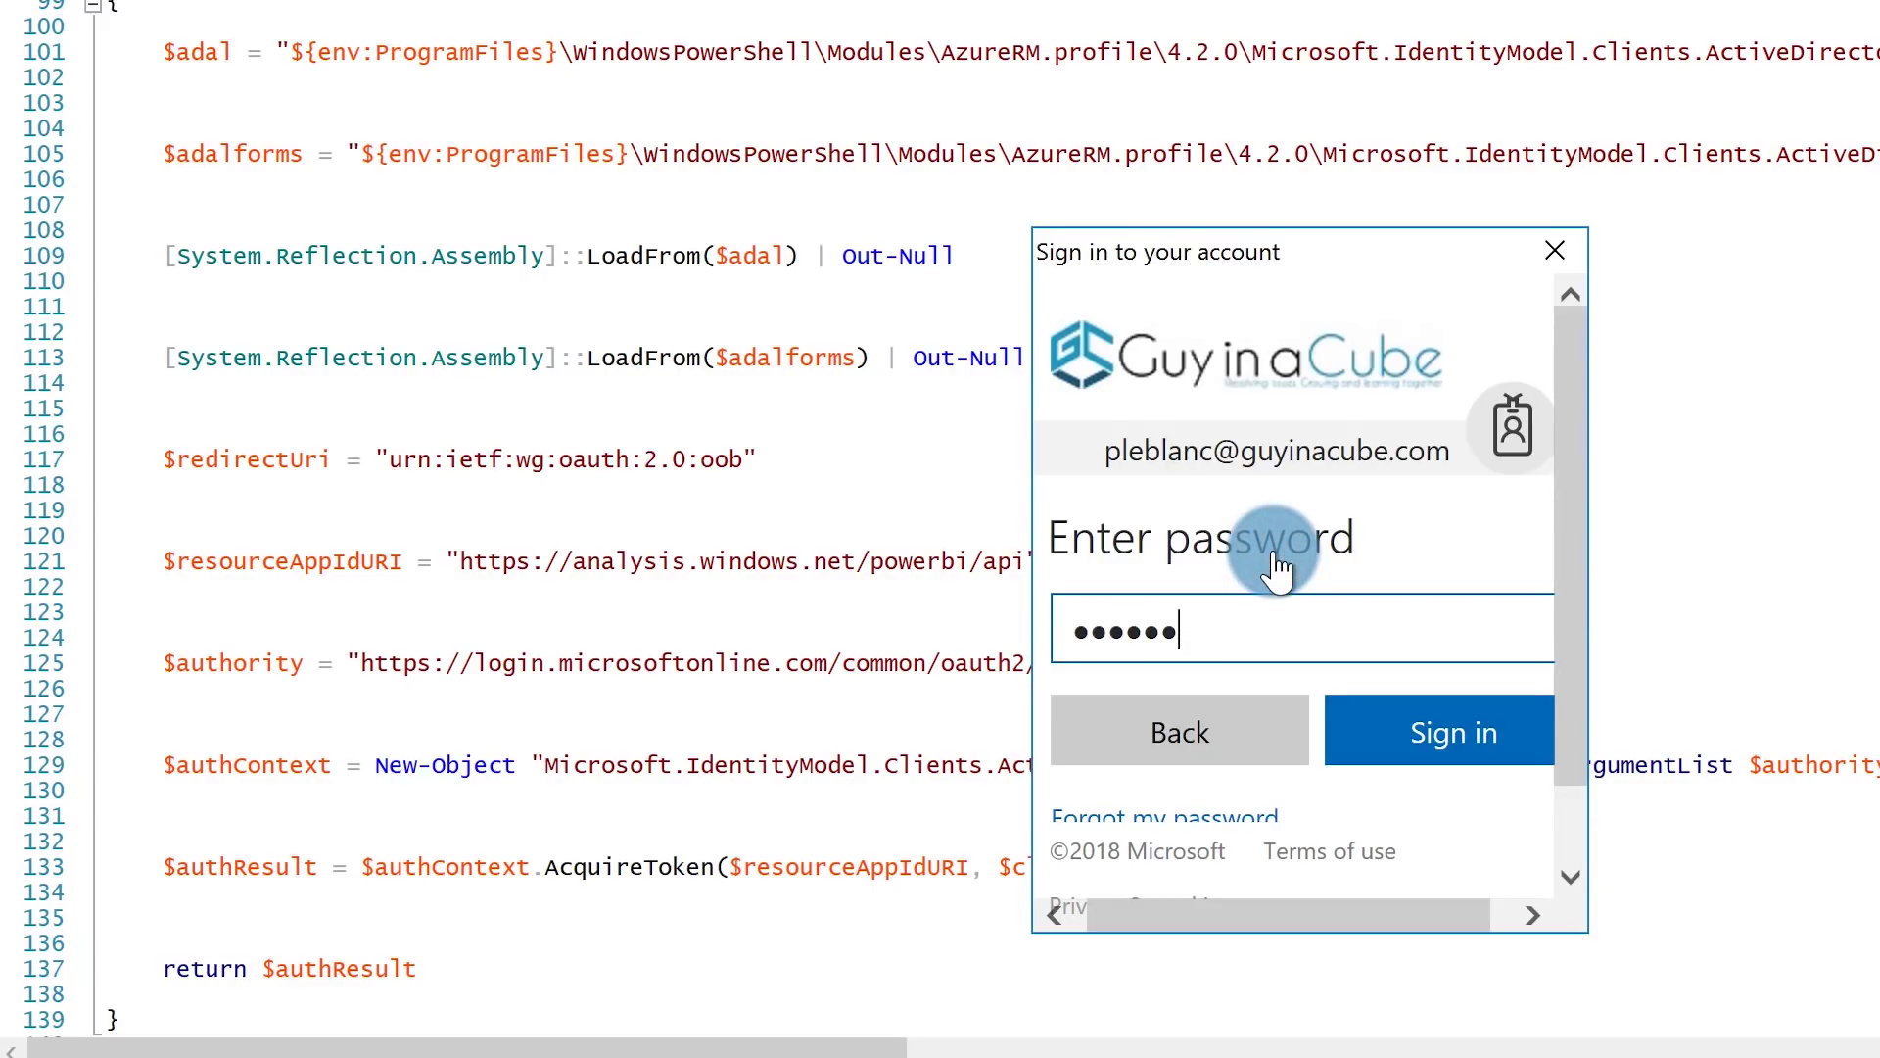
{"action": "type", "text": "***"}
{"action": "key", "text": "Return"}
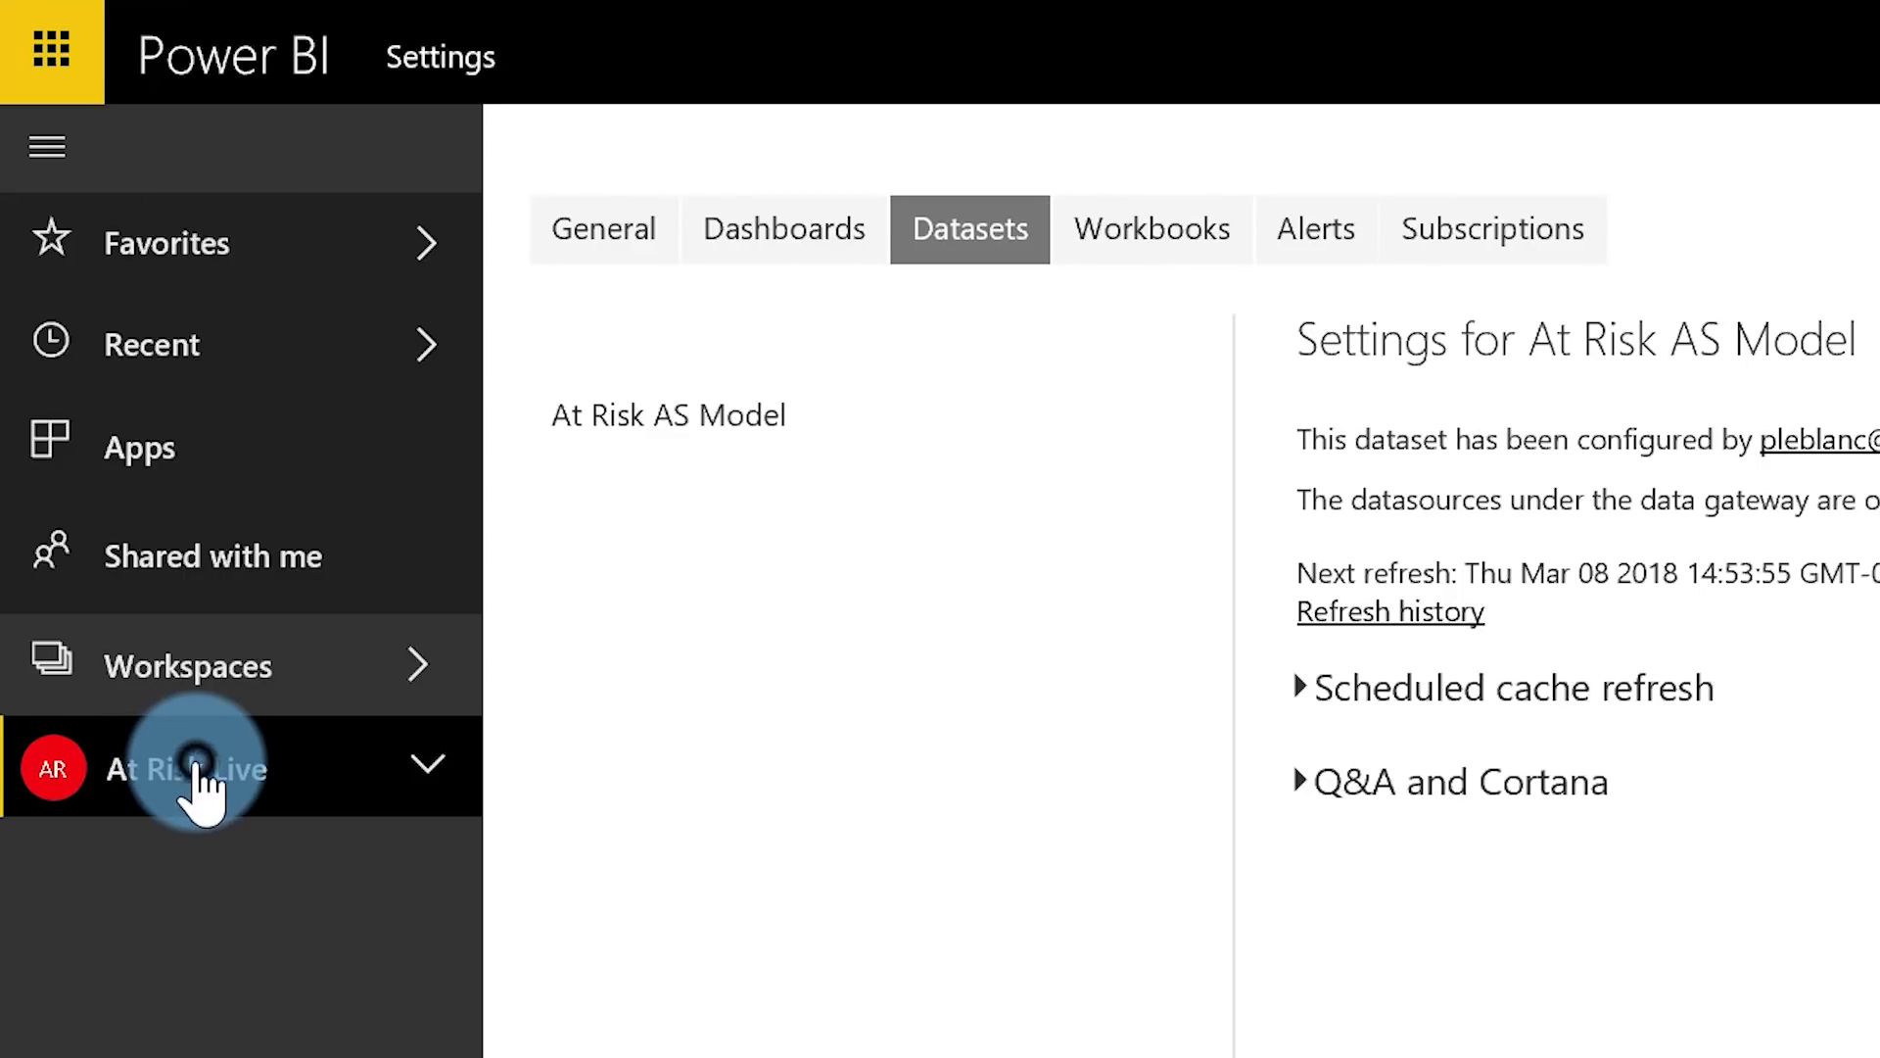
Switch to the Power BI service and open the At Risk ASLive Report from the reports of the At Risk Live workspace
{"action": "left_click", "coordinate": [201, 783]}
{"action": "left_click", "coordinate": [899, 472]}
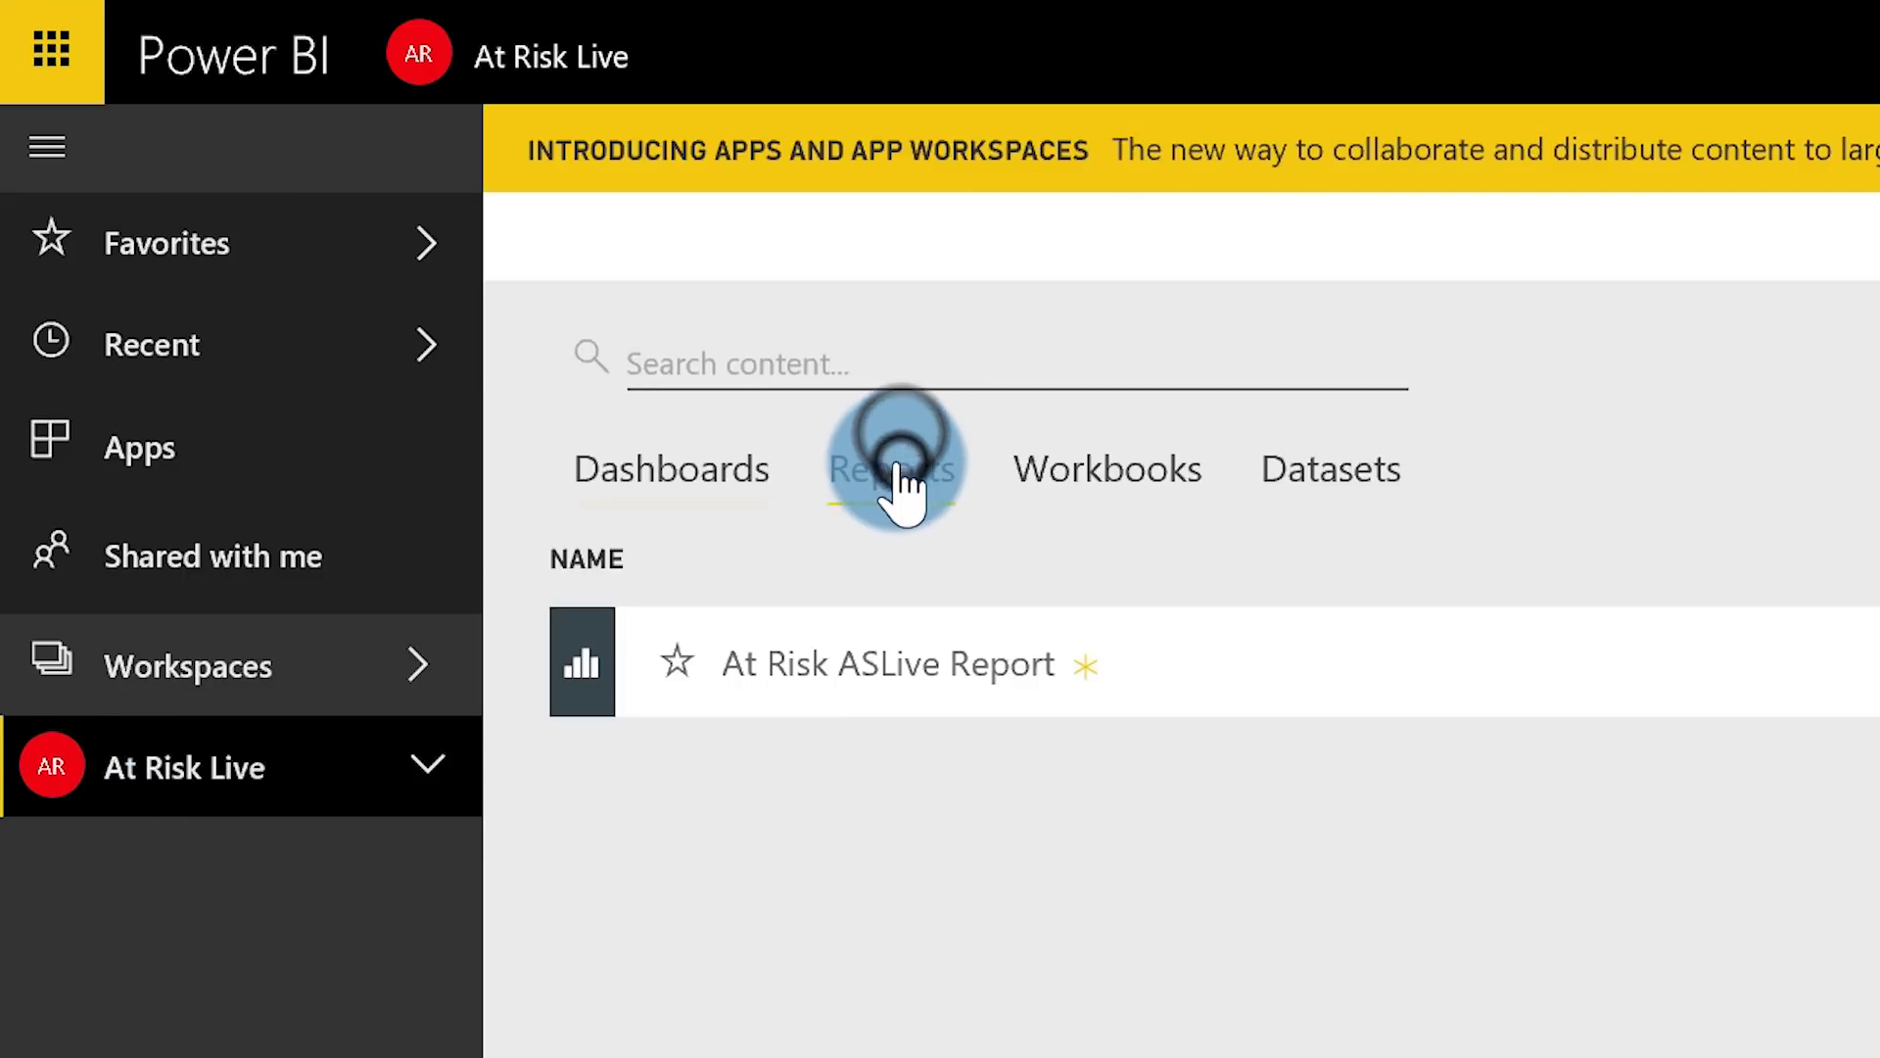
{"action": "left_click", "coordinate": [825, 683]}
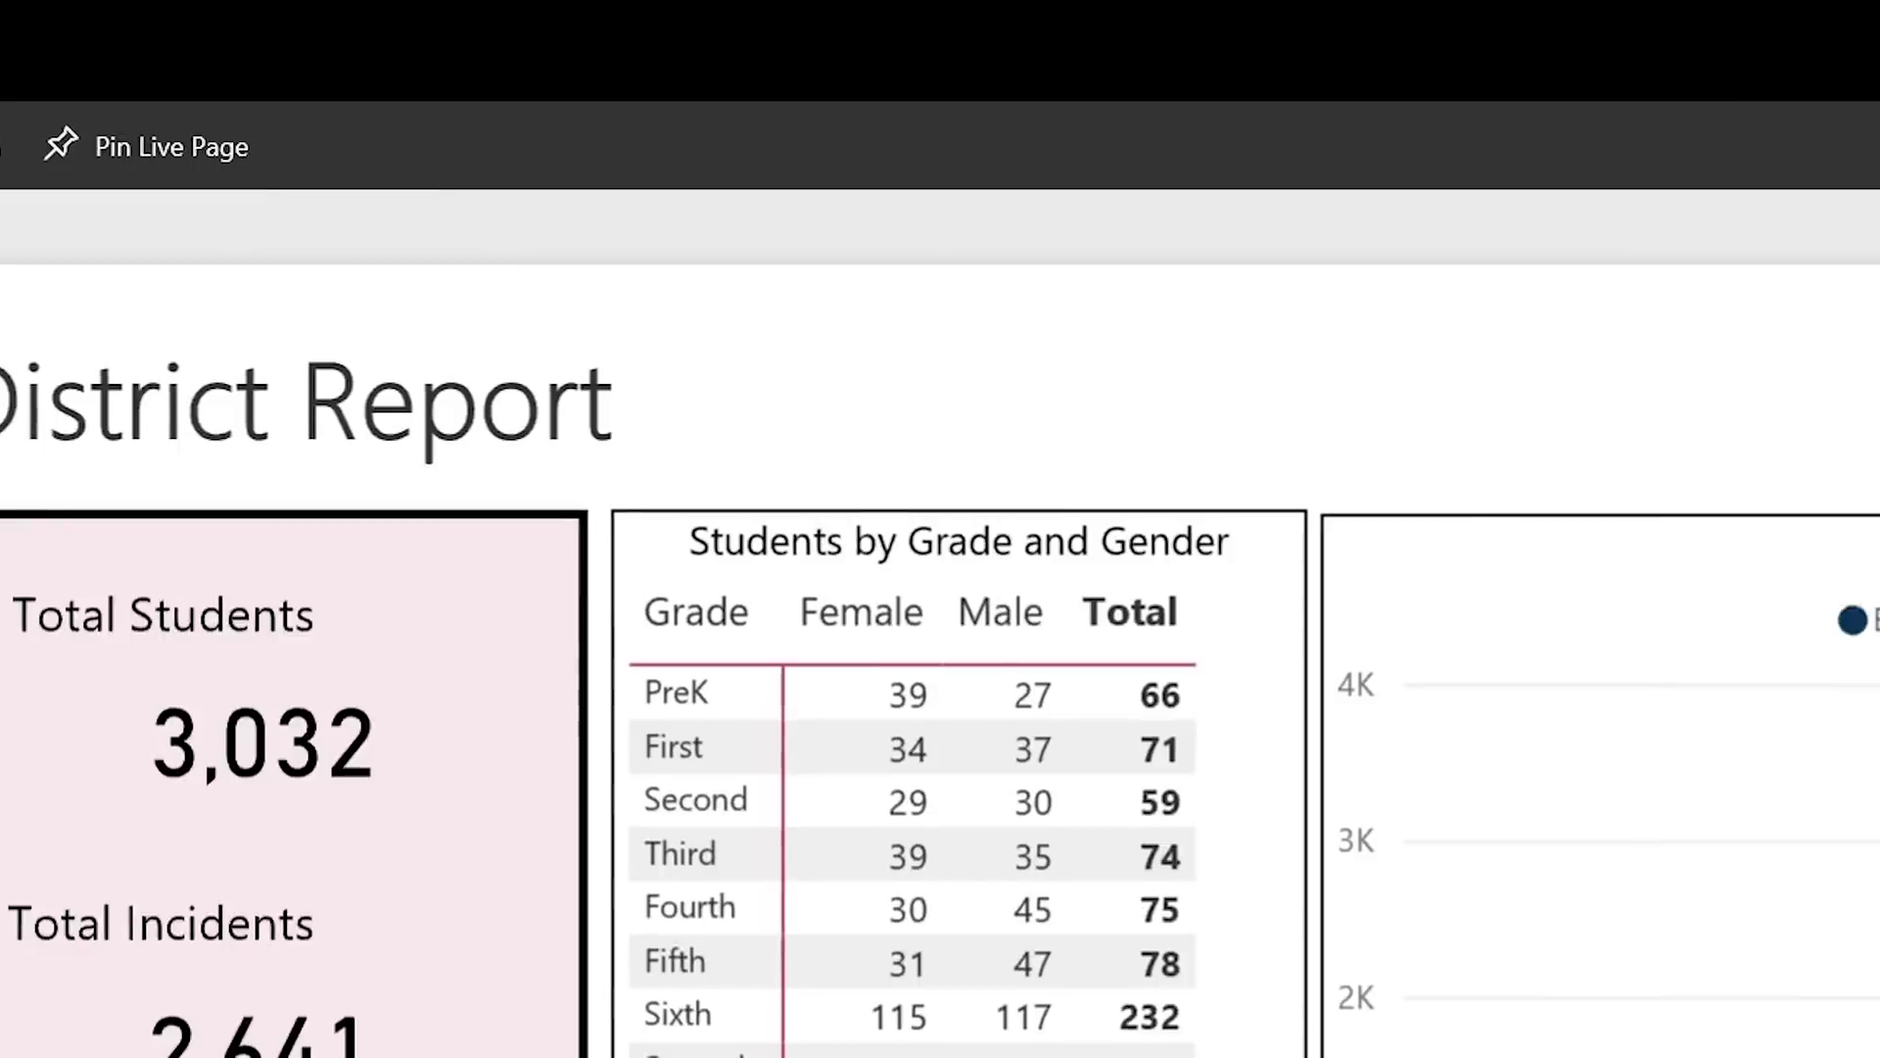
View the report's related content and open the settings of the At Risk AS Model dataset
{"action": "left_click", "coordinate": [1819, 41]}
{"action": "left_click", "coordinate": [1146, 148]}
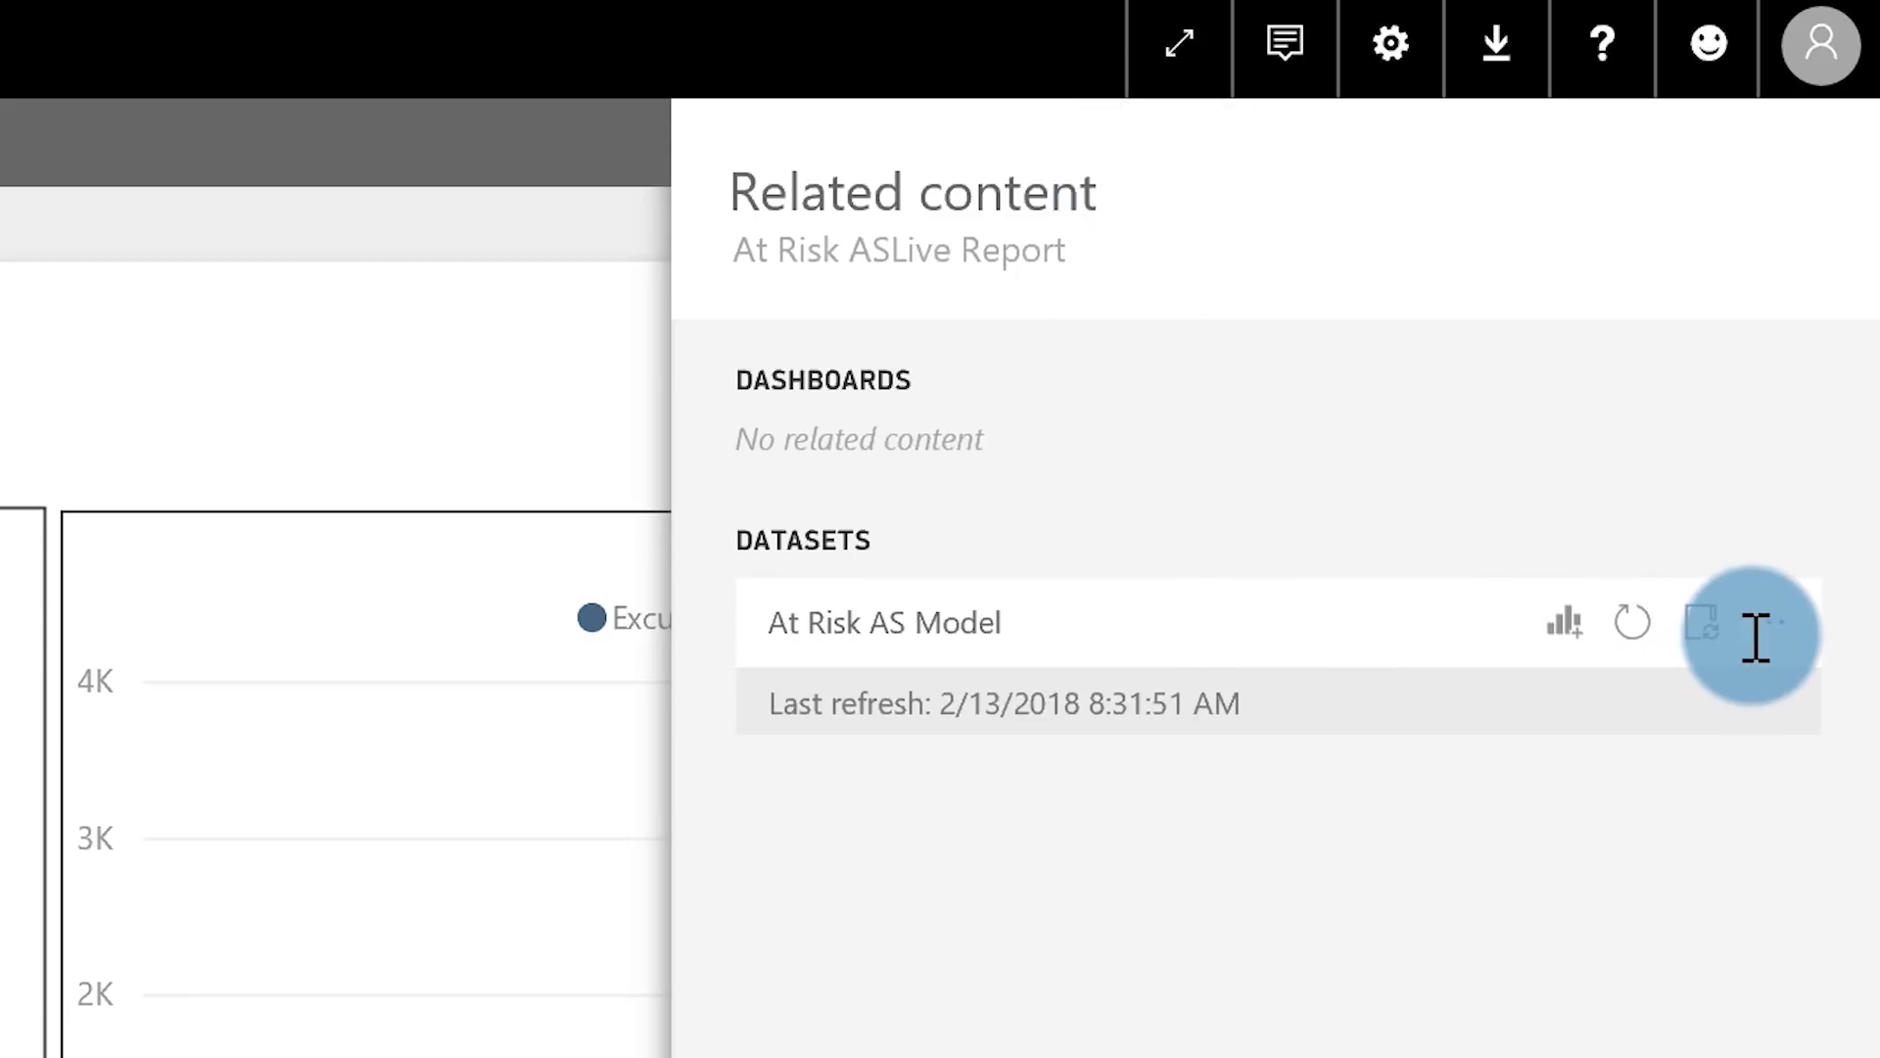
{"action": "left_click", "coordinate": [1762, 626]}
{"action": "left_click", "coordinate": [1578, 683]}
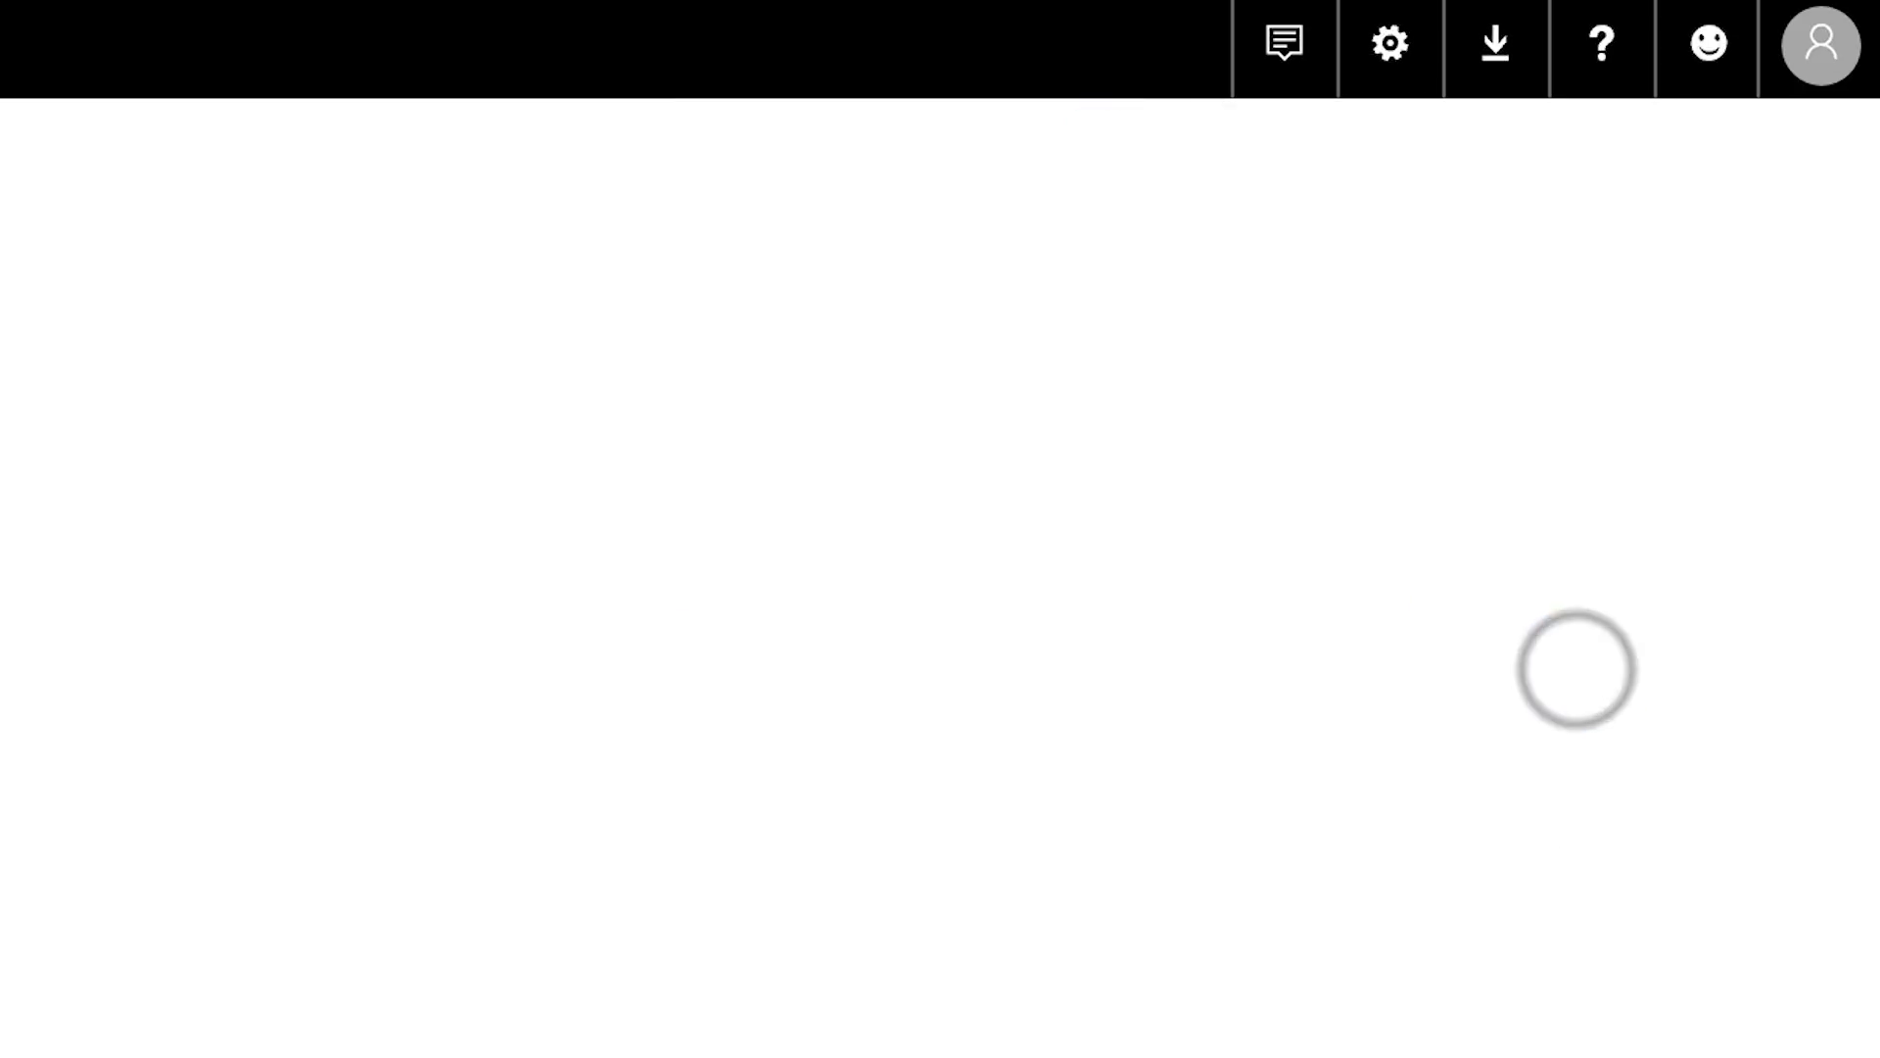